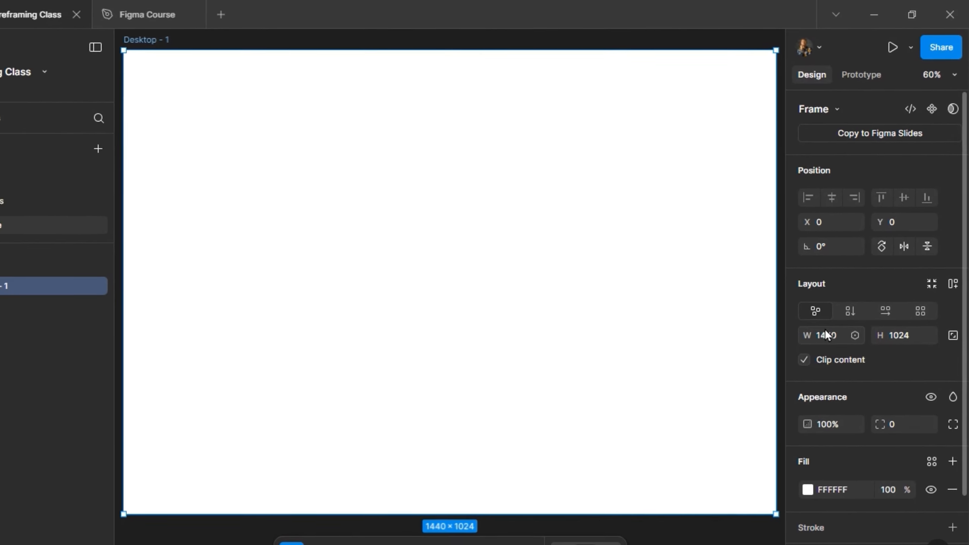
- Rename the Desktop - 1 frame as Desktop Wireframe
scroll(413, 184, down, 2)
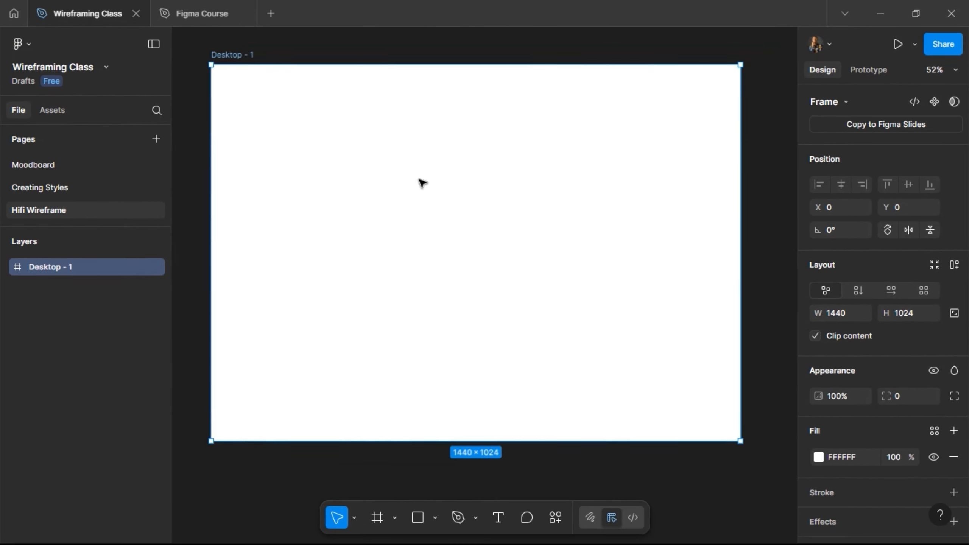
double_click(237, 57)
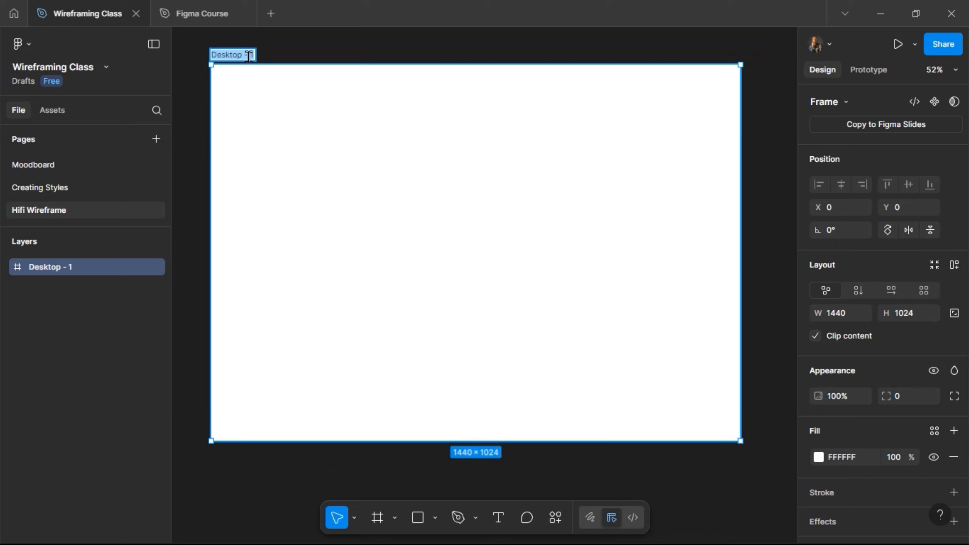
text(Wireframe)
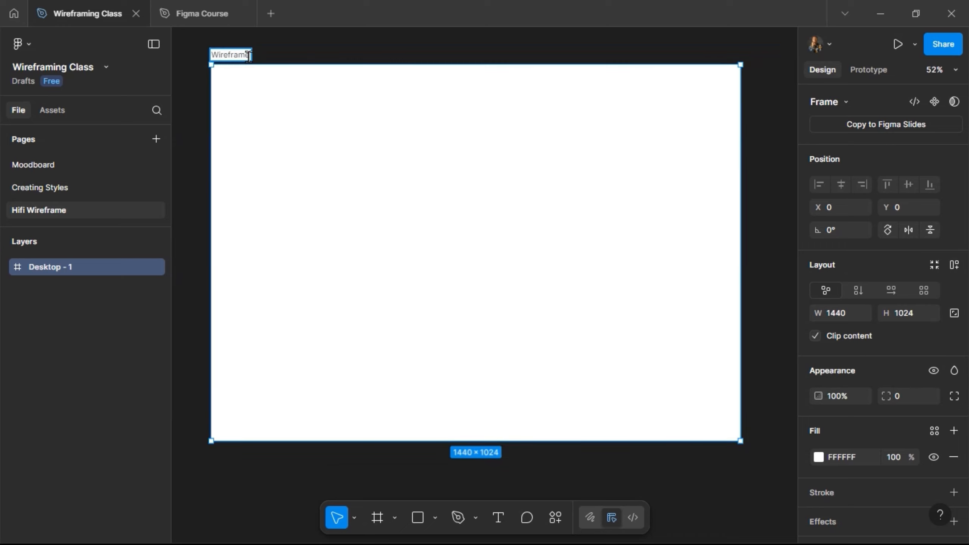
key(Home)
text(Desktop)
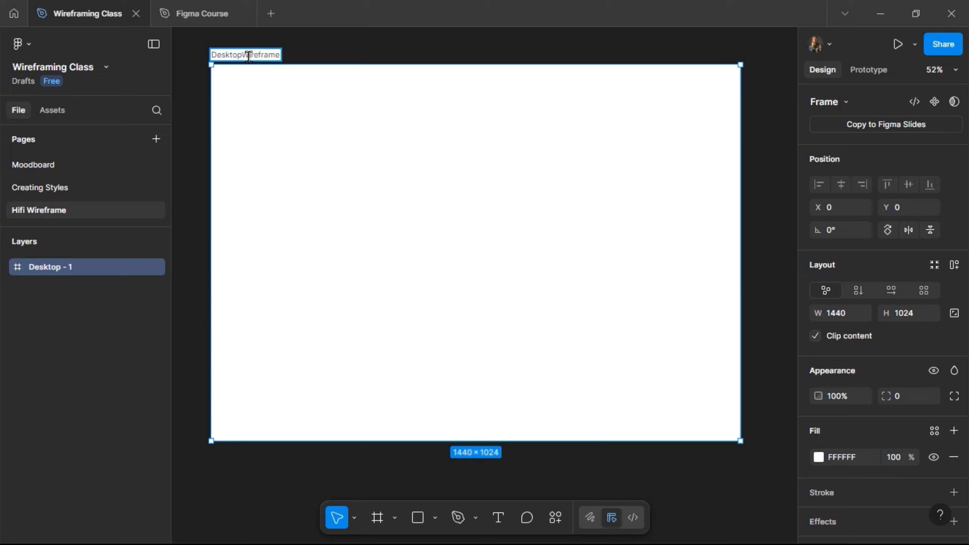
key(Return)
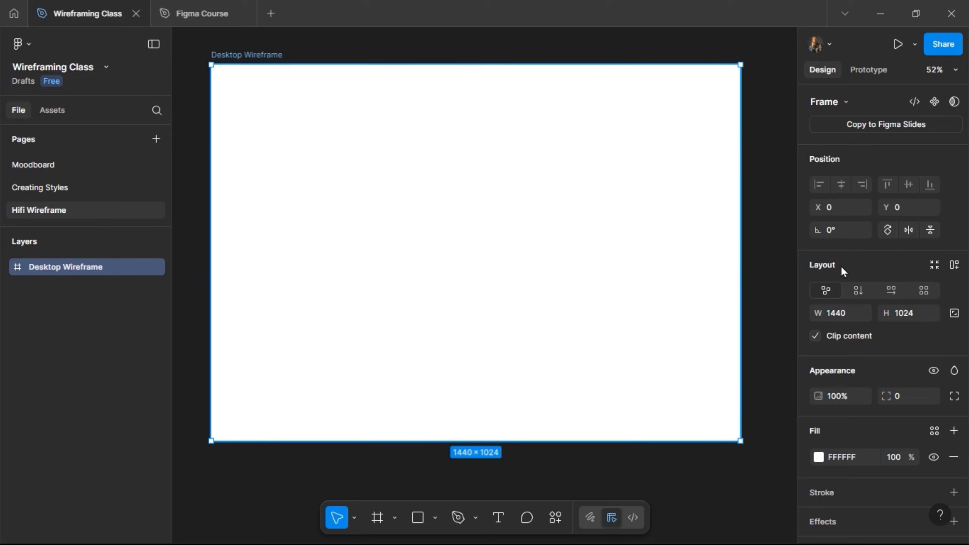
- Add a 10 px grid layout guide to the Desktop Wireframe frame
scroll(872, 434, down, 3)
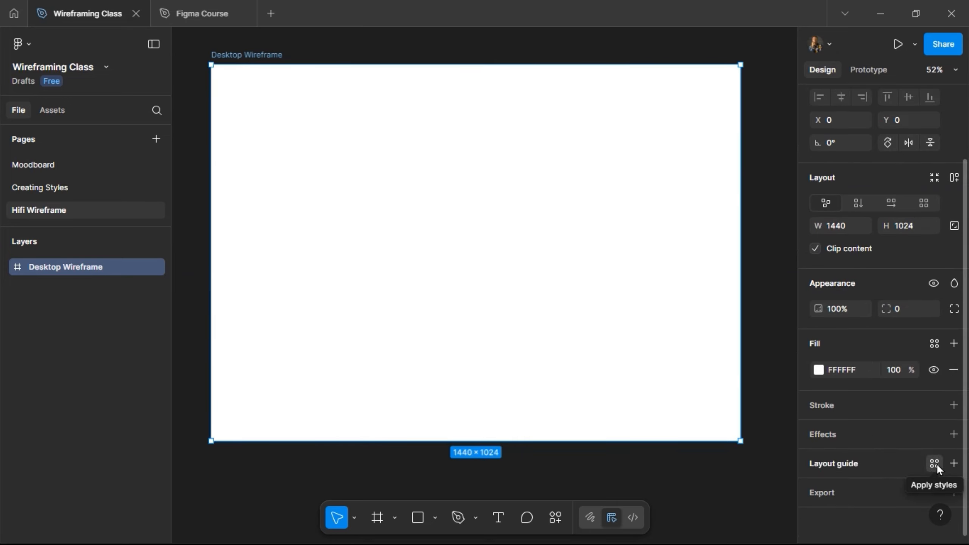
click(935, 463)
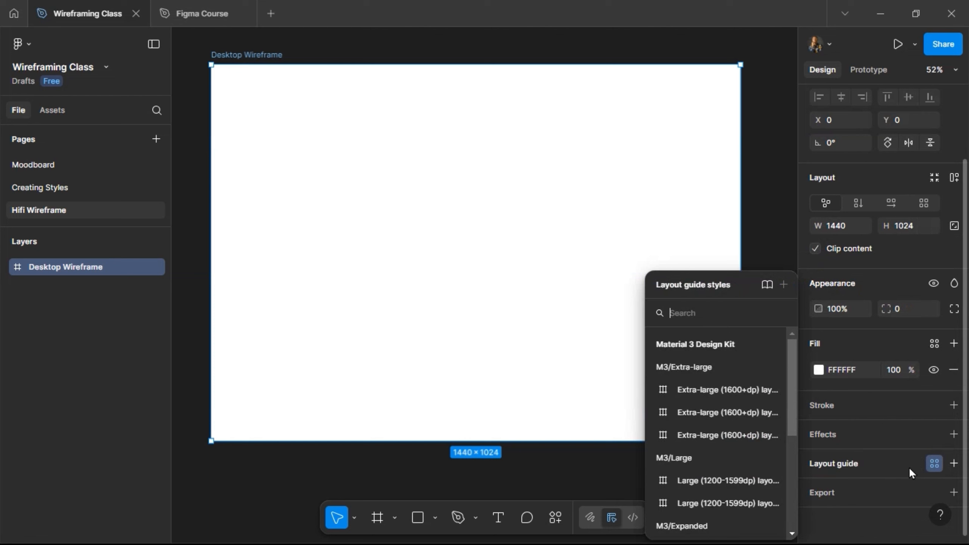
click(884, 461)
click(884, 462)
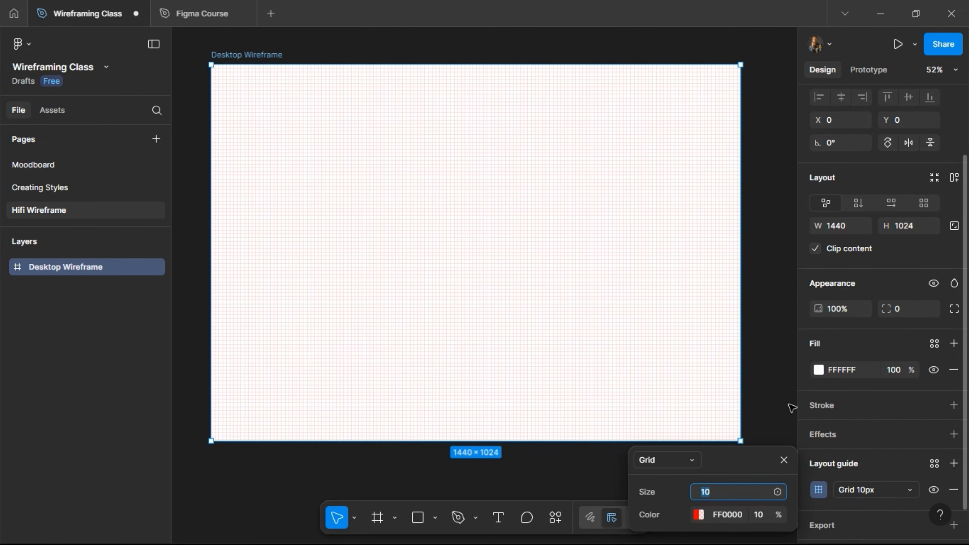
click(783, 211)
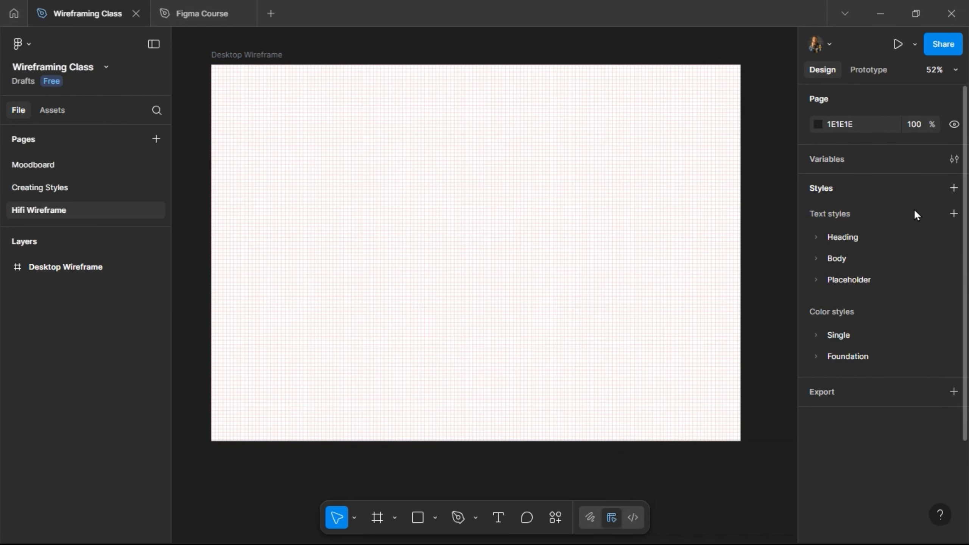
click(953, 188)
click(762, 250)
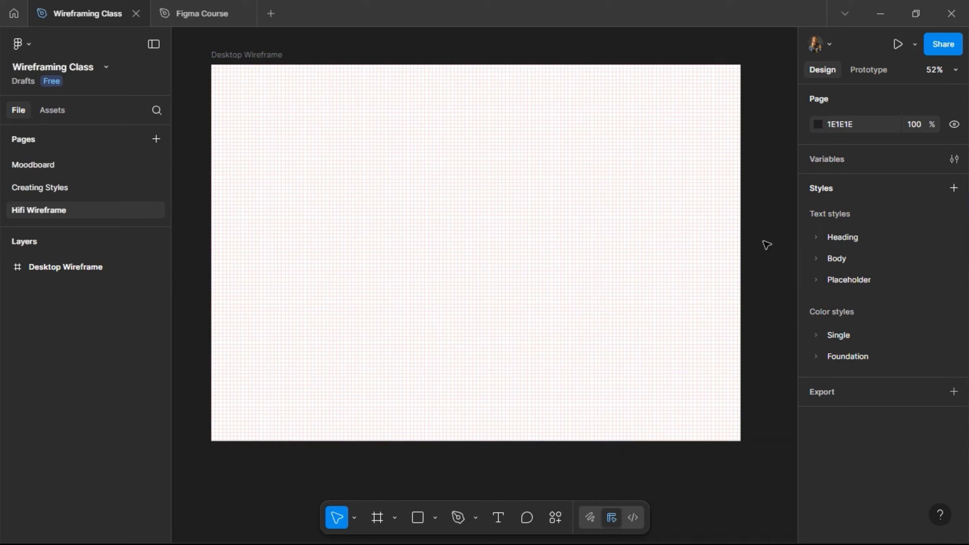
- Change the frame's layout guide from a grid to columns and set the count to 12
click(444, 330)
scroll(879, 455, down, 3)
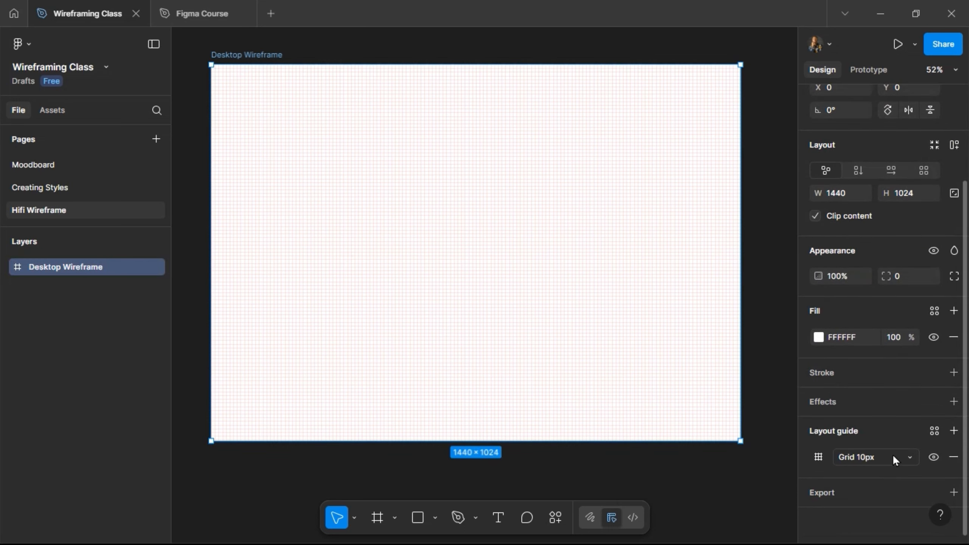
click(820, 459)
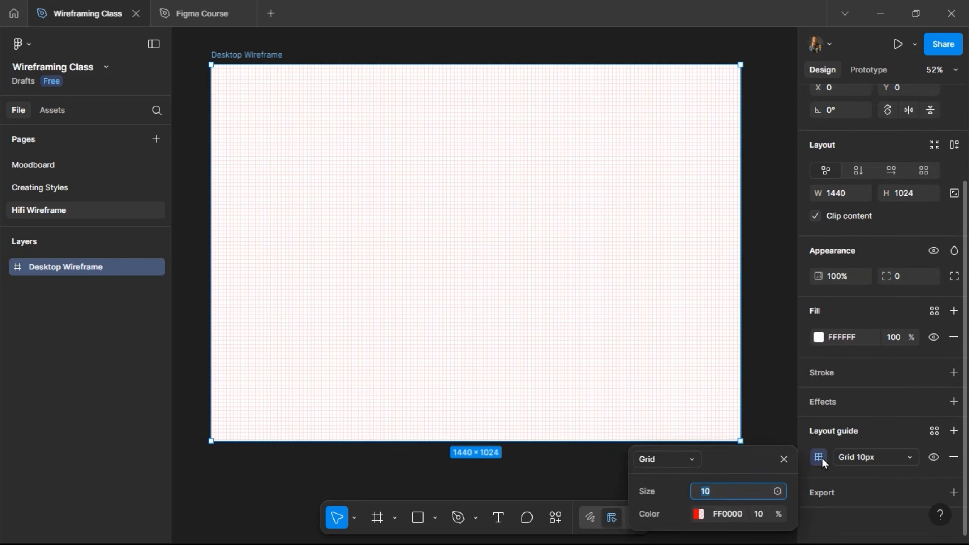
click(689, 459)
click(687, 477)
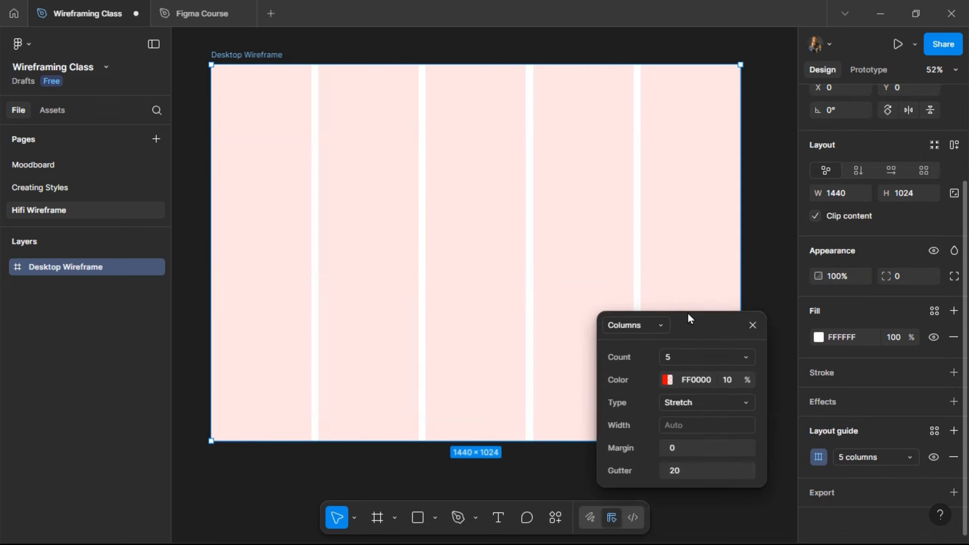
click(689, 349)
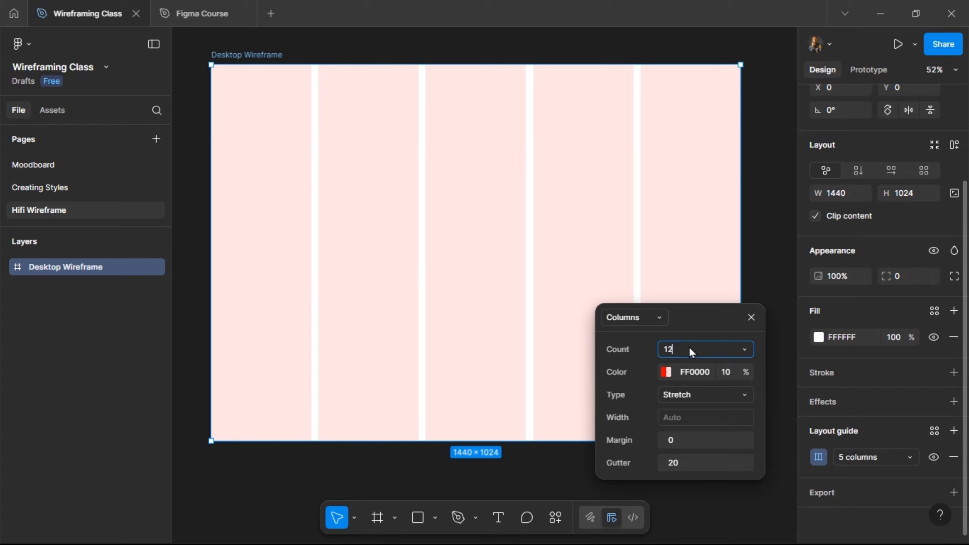
key(Return)
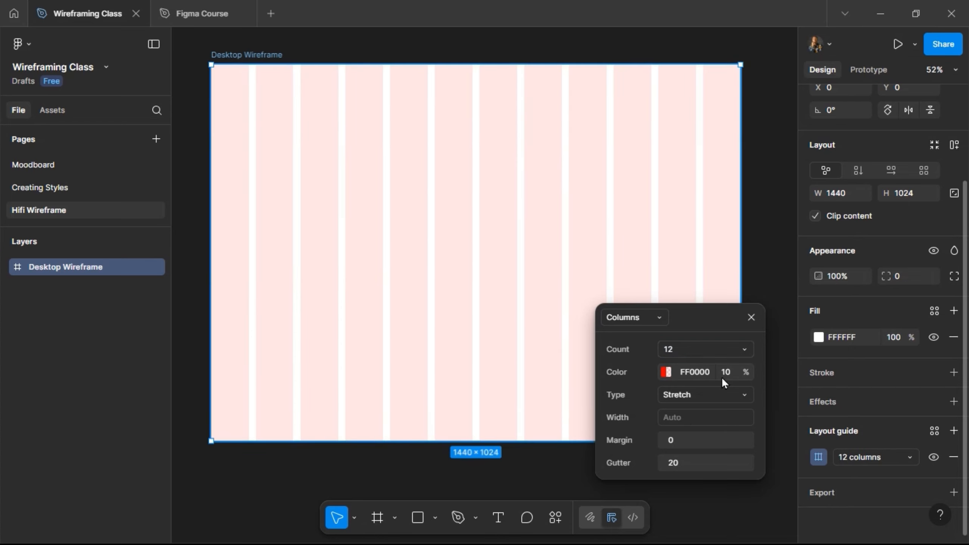
- Set the column guide's color to 1E1E1E and its margin to 120
click(678, 374)
key(Return)
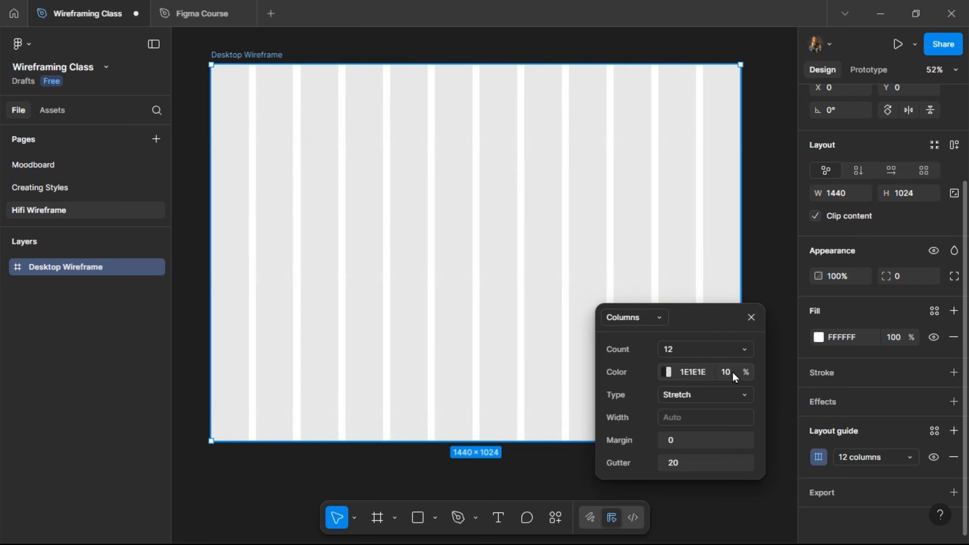
click(692, 441)
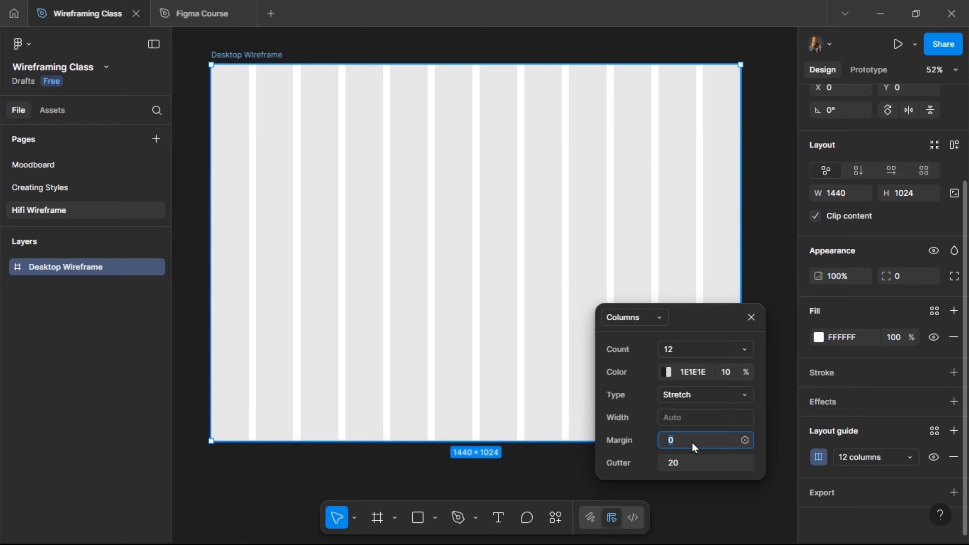
key(Return)
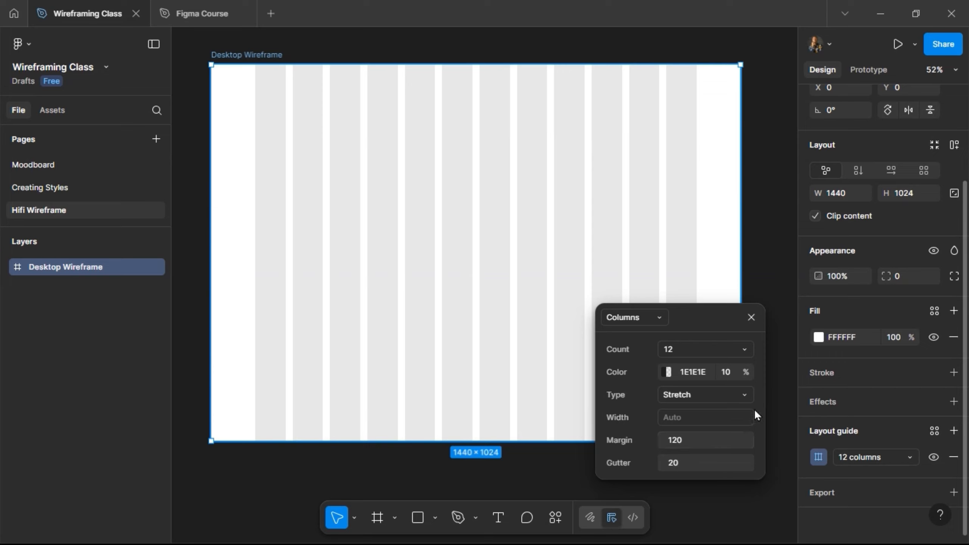
click(751, 316)
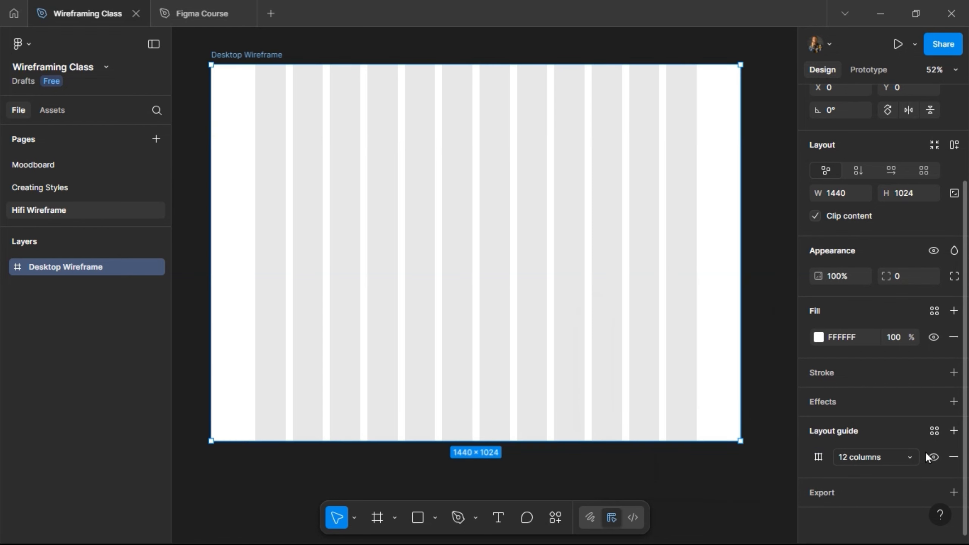
- Add a 10 px grid guide to the frame, and remove both the grid and the 12-column guide
click(954, 430)
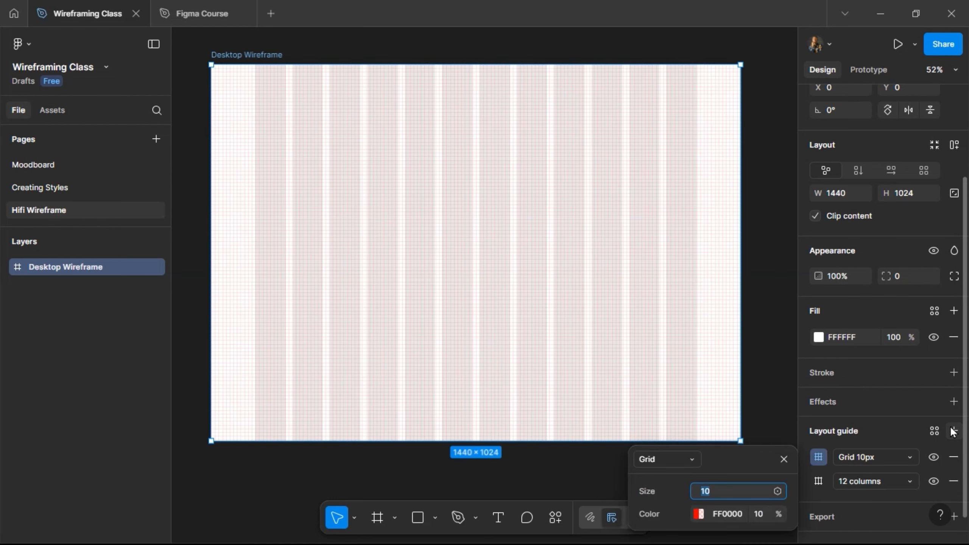
click(785, 459)
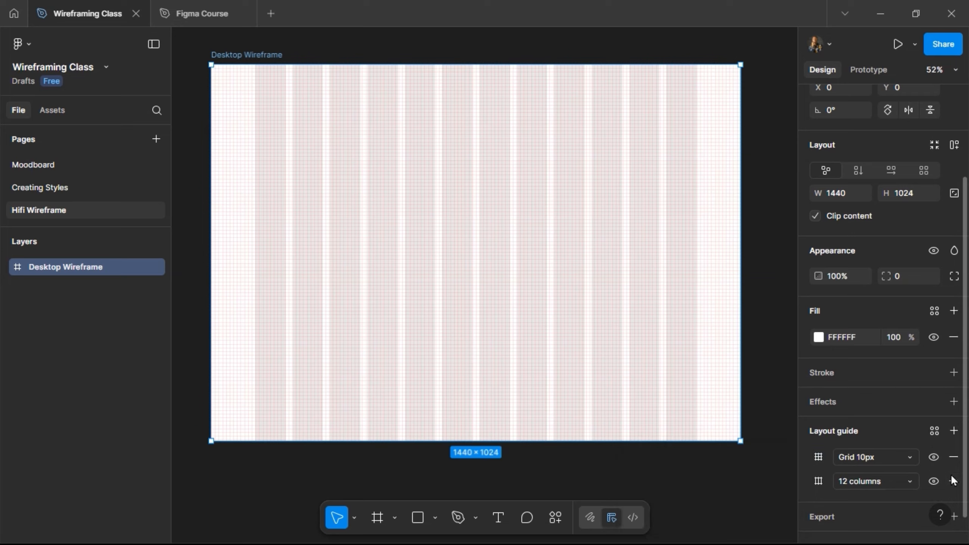
click(950, 458)
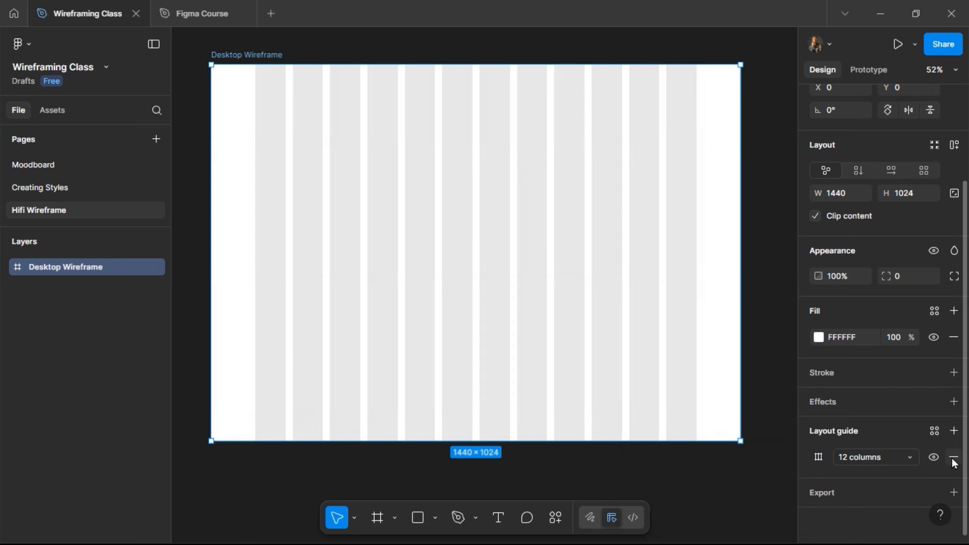
click(952, 458)
click(757, 339)
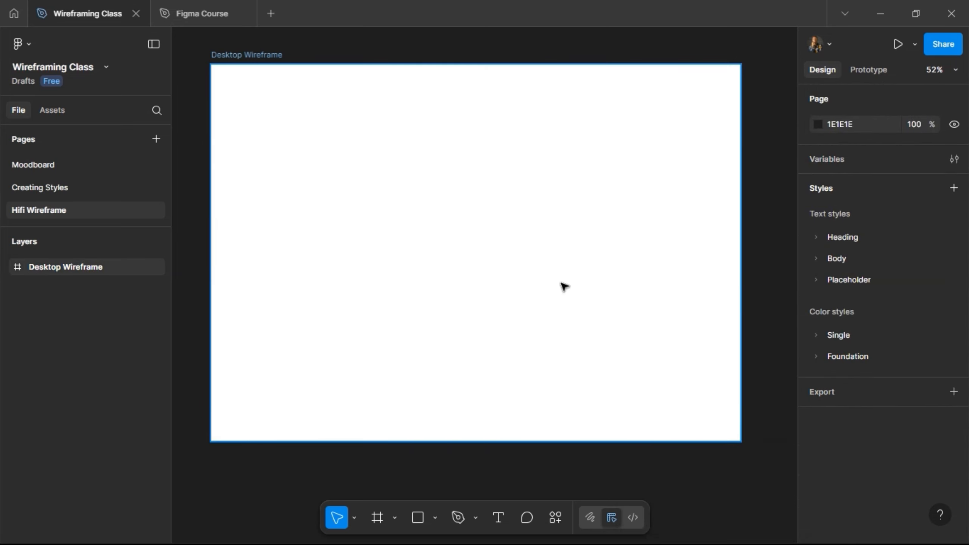
- Start a new layout guide style and name it Desktop Column Grid
click(954, 187)
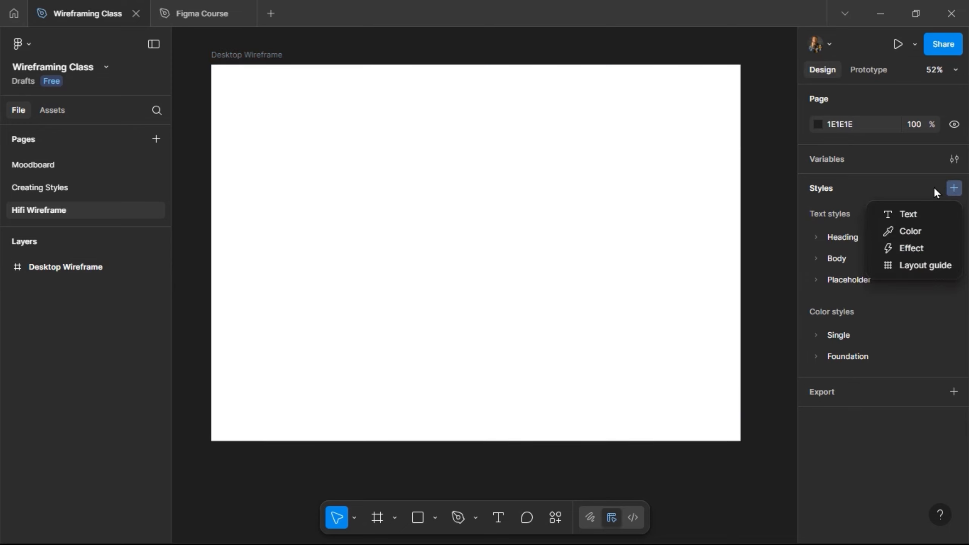
click(913, 268)
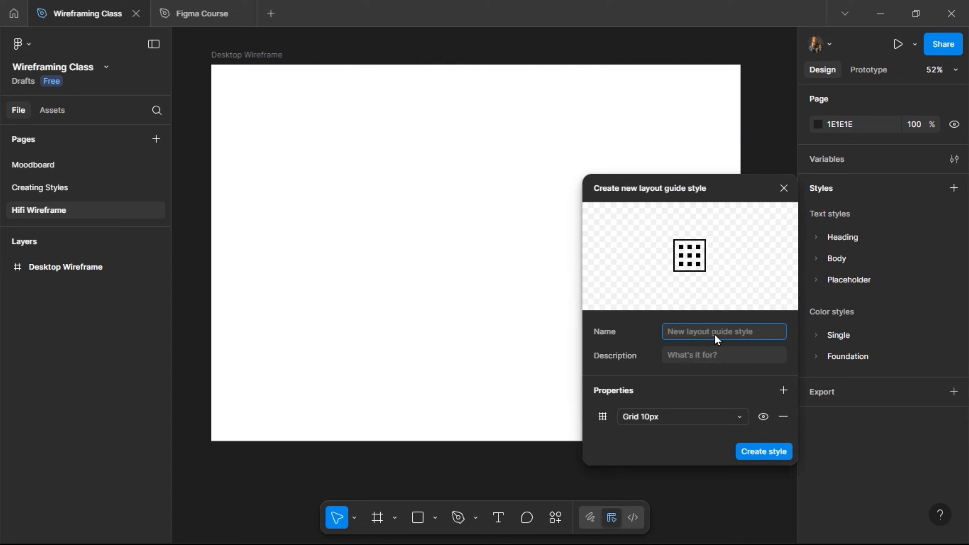
text(Des)
text(ktop Grid)
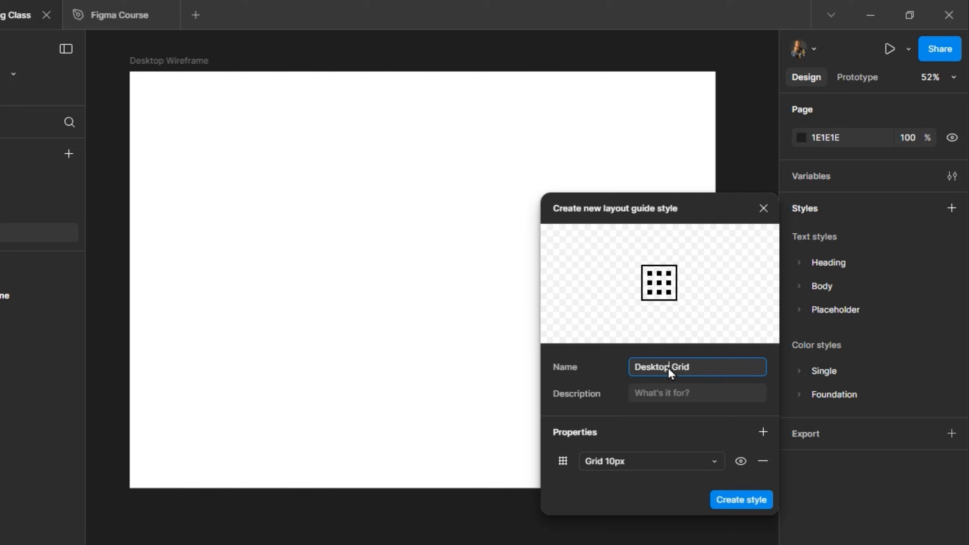
text(Column)
- Change the Desktop Column Grid style's guide to 12 columns with the color 1E1E1E
click(571, 465)
click(411, 464)
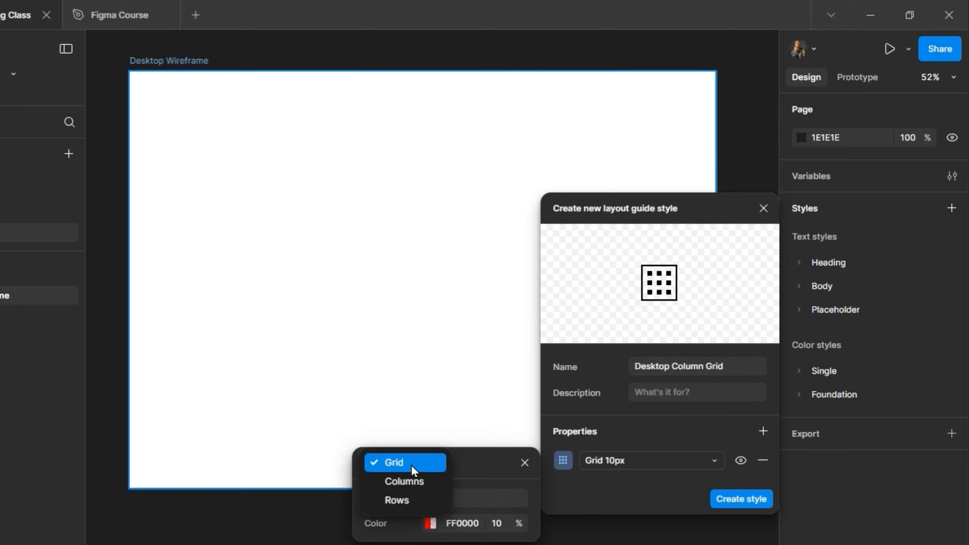
click(411, 482)
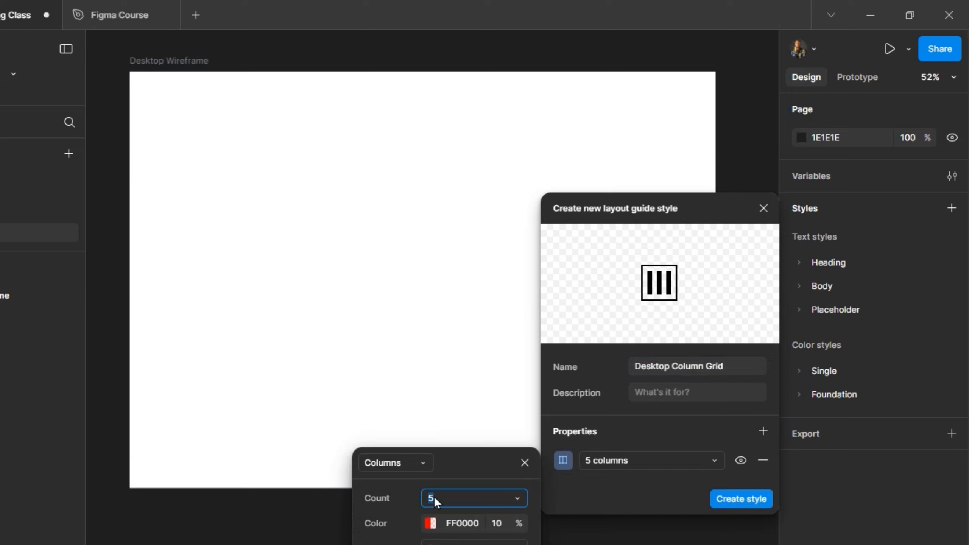
click(446, 364)
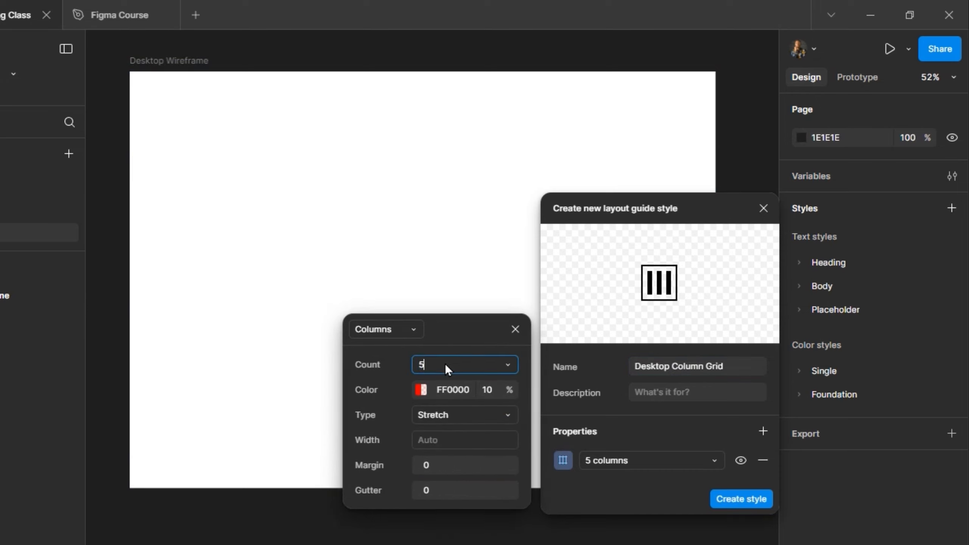
click(474, 383)
text(1e1e1e)
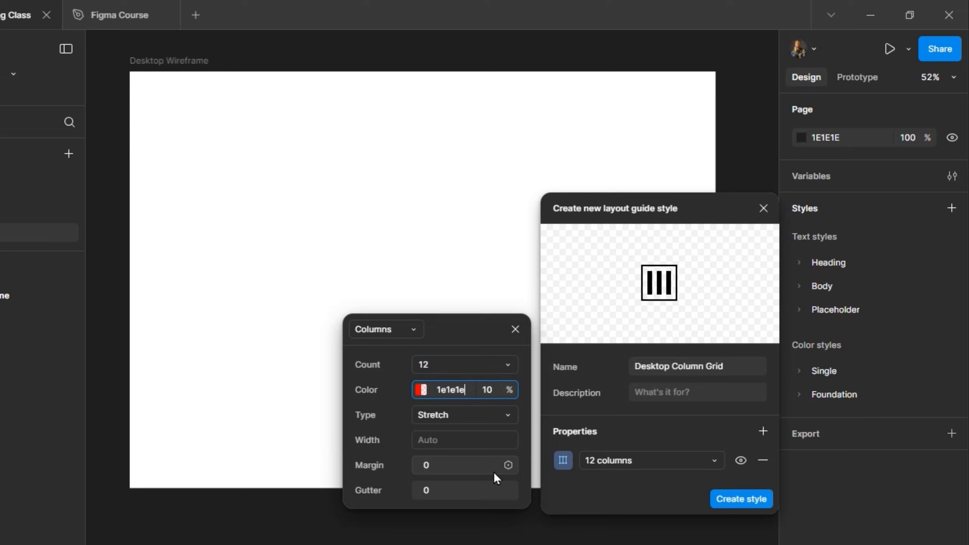
key(Return)
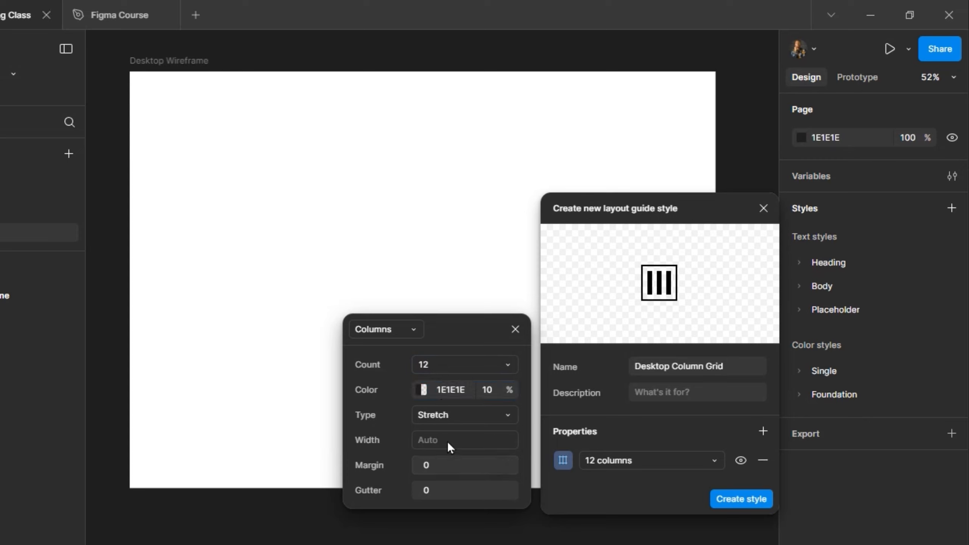
- Set the style's column margin to 120 and gutter to 20, and create the Desktop Column Grid style
click(449, 464)
text(120)
key(Tab)
text(20)
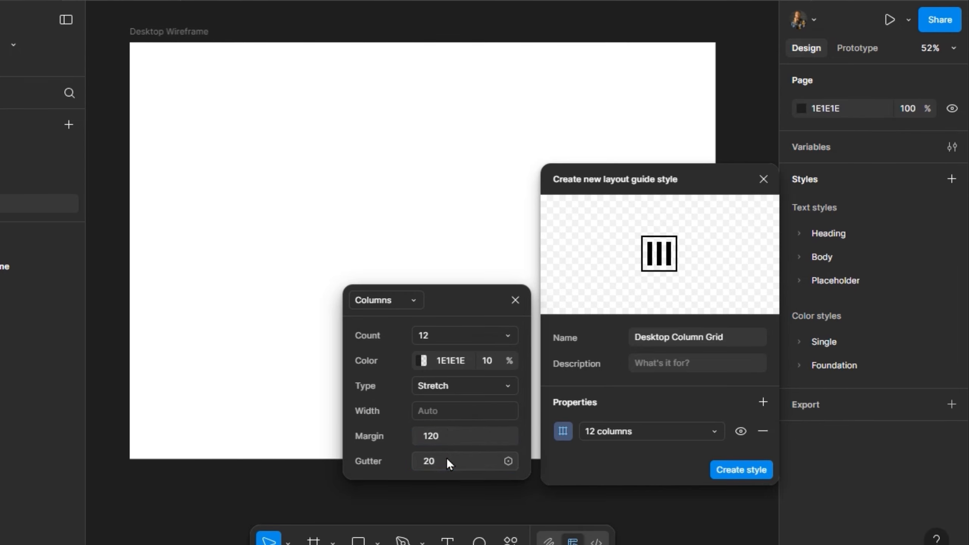
key(Return)
click(725, 468)
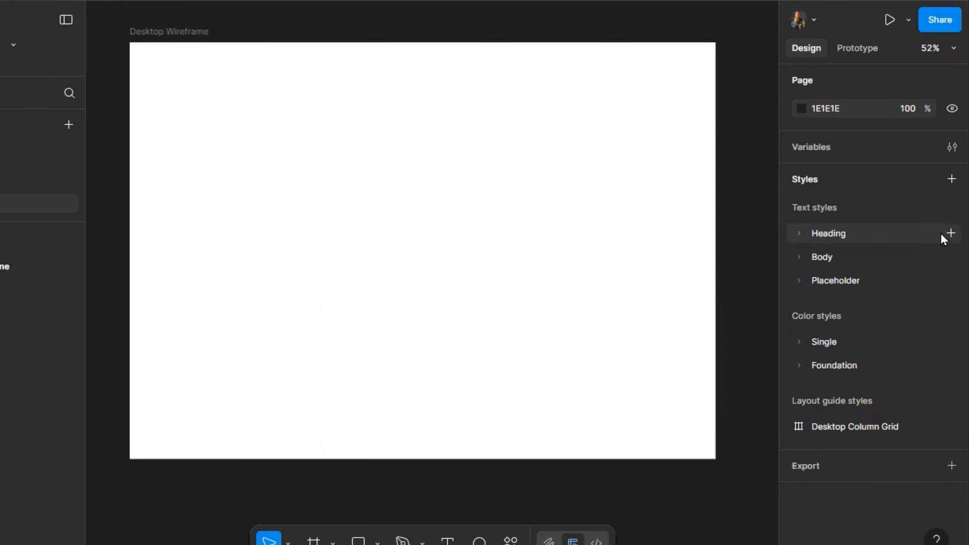
- Start another layout guide style and name it Mobile Column Grid
click(952, 180)
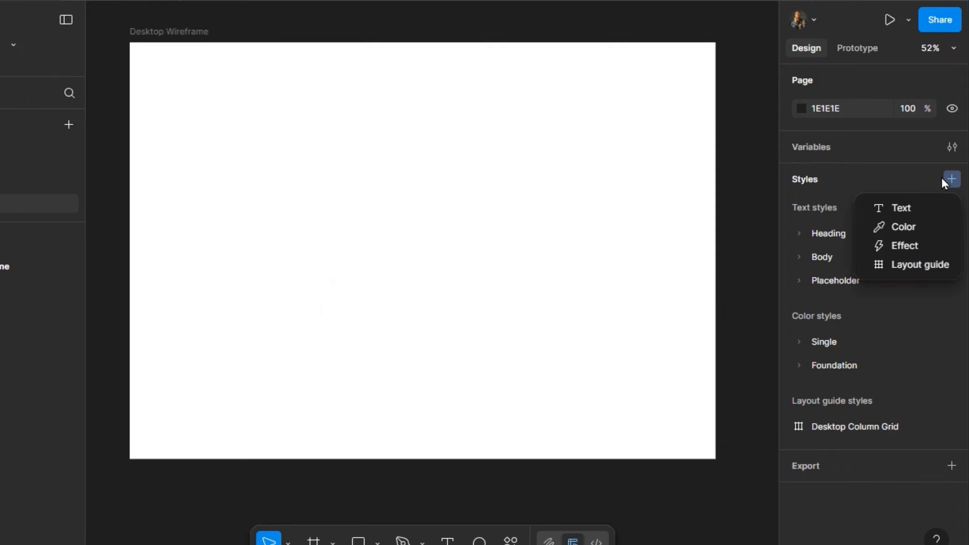
click(905, 264)
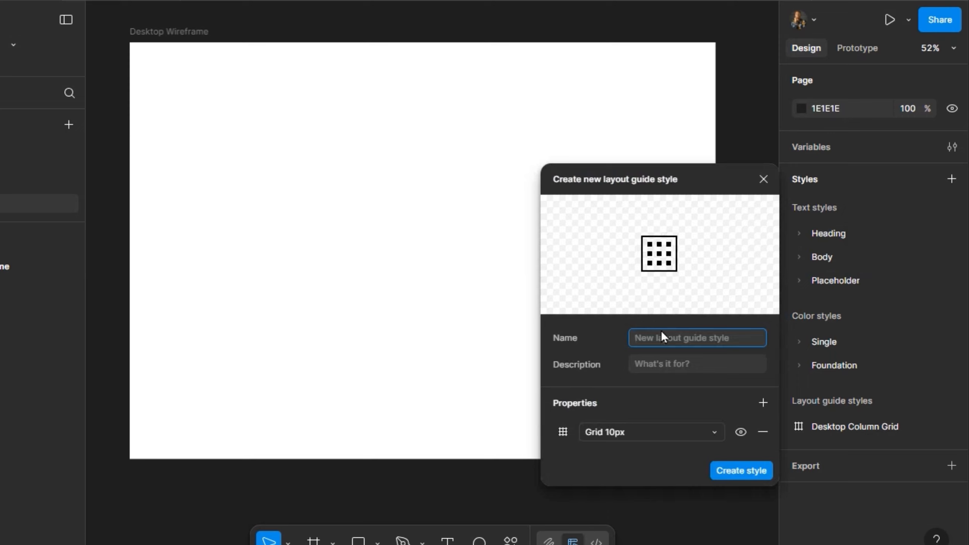
text(Mobile Column Grid)
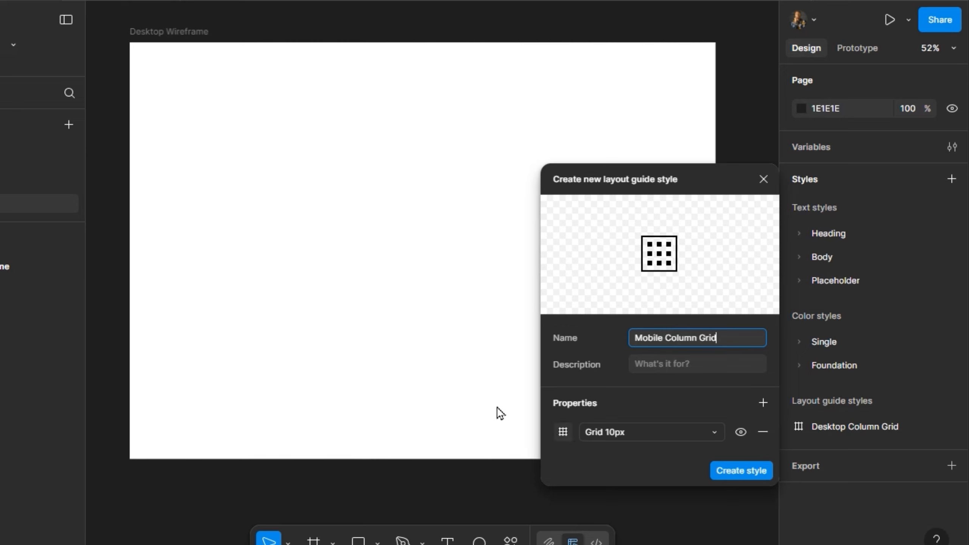
- Change the Mobile Column Grid style's guide to 4 columns with the color 1E1E1E
click(563, 431)
drag(454, 429, 444, 373)
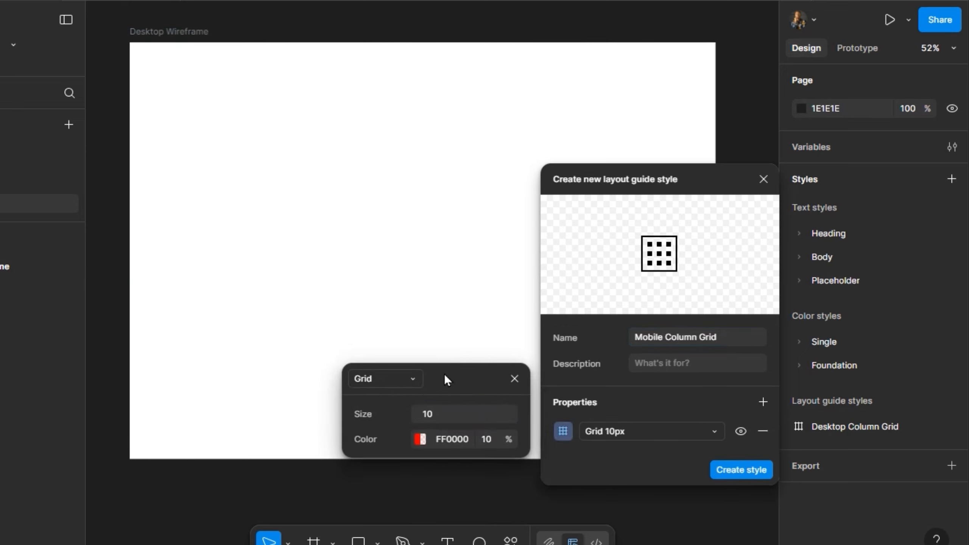
click(403, 378)
click(404, 399)
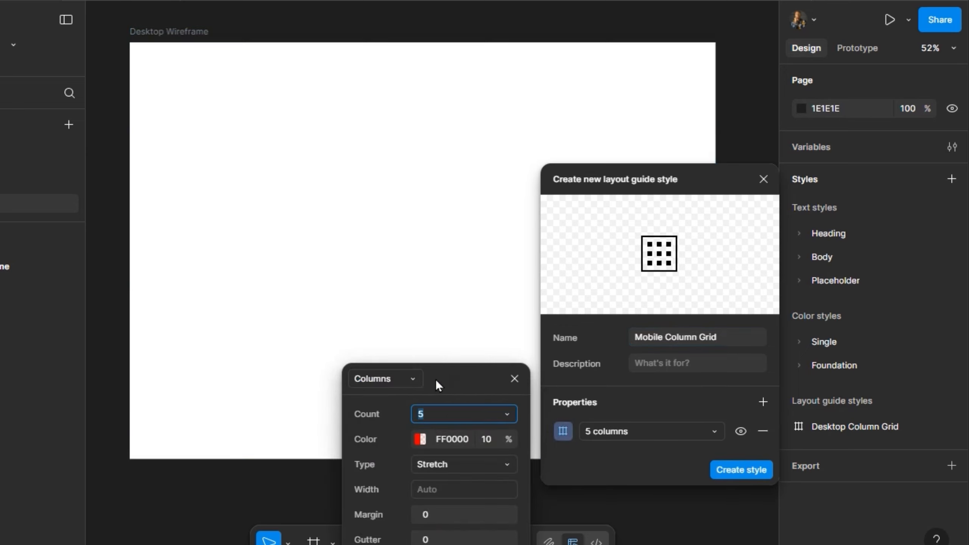
click(467, 293)
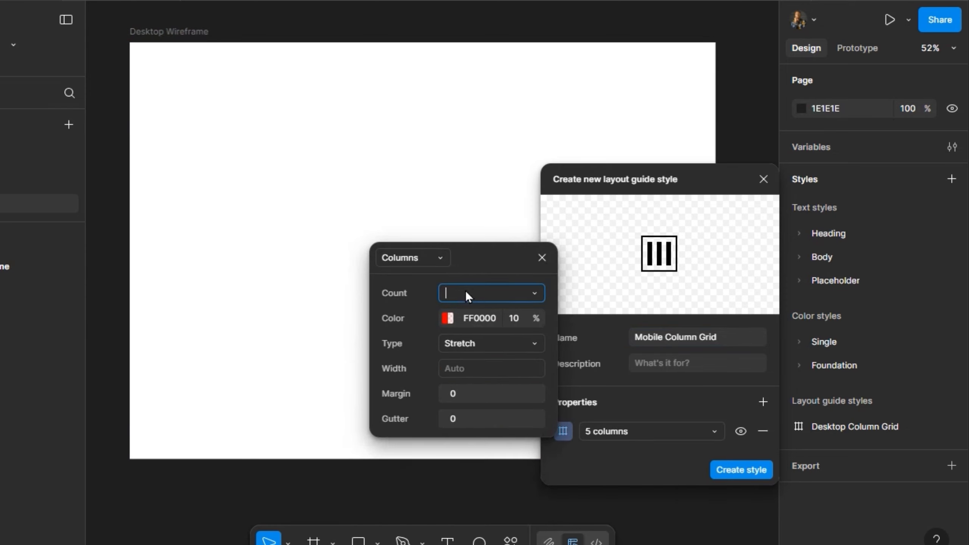
text(4)
click(491, 325)
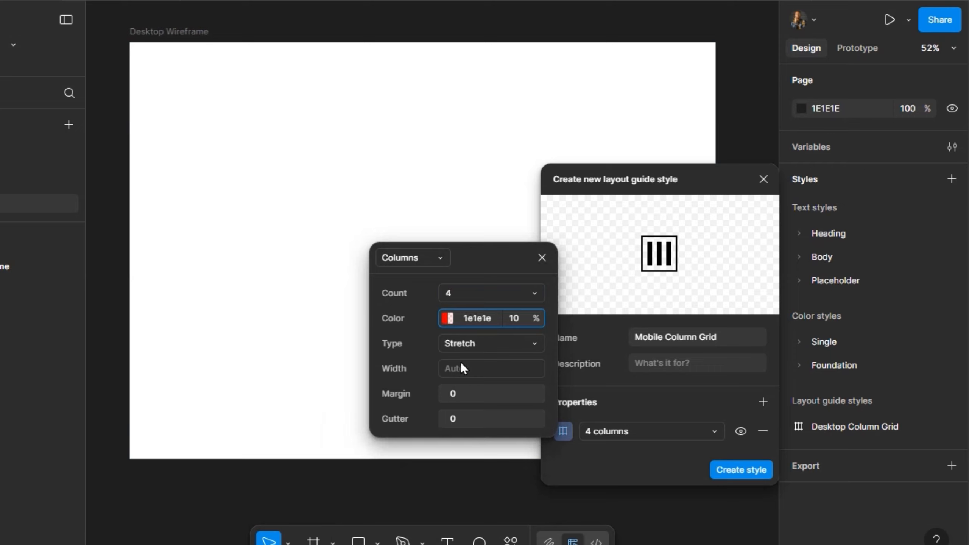
text(1e1e1e)
- Set the style's column margin to 20 and gutter to 16, and create the Mobile Column Grid style
click(467, 392)
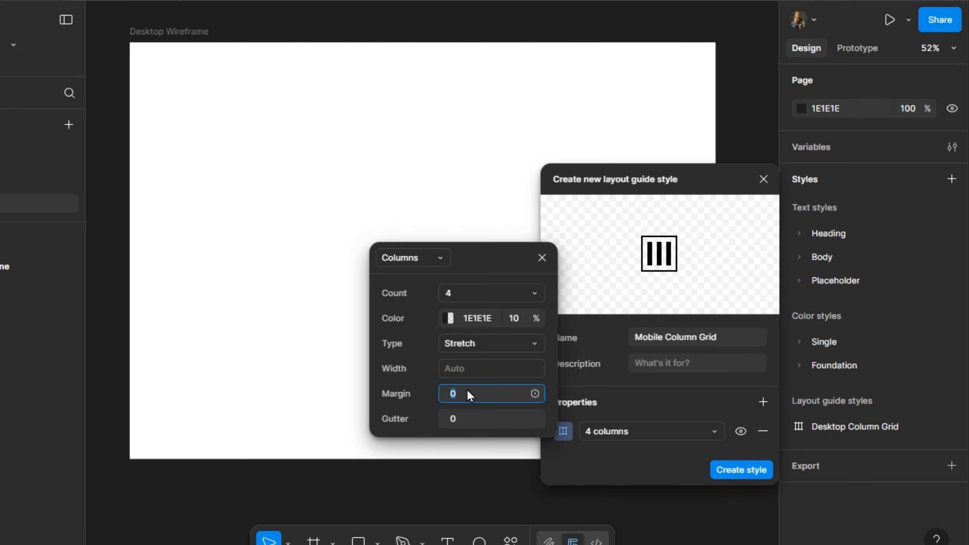
key(Return)
click(478, 418)
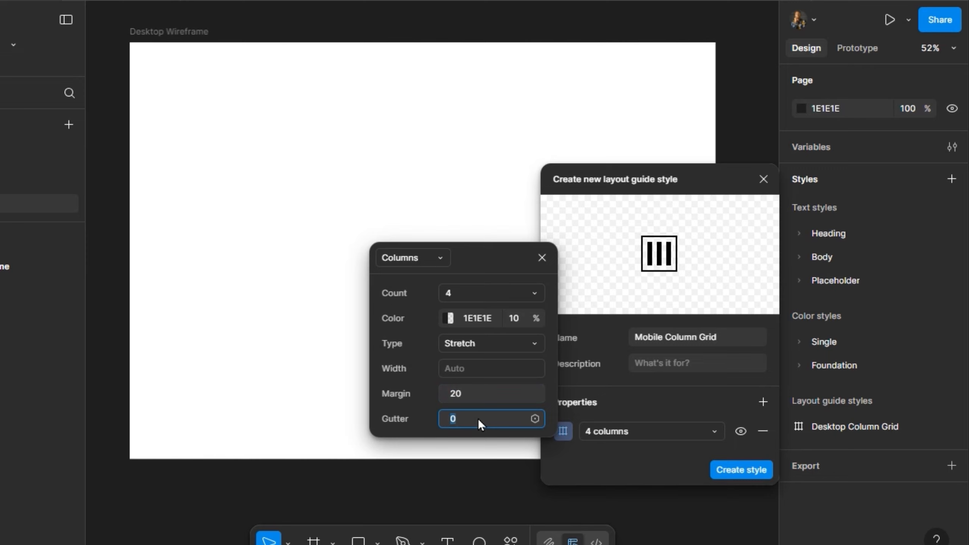
text(16)
key(Return)
click(536, 262)
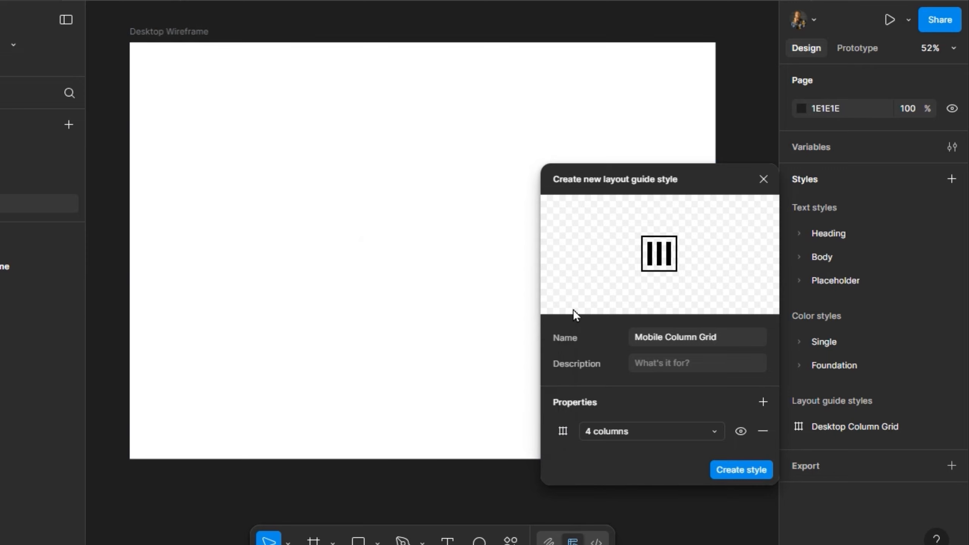
click(733, 468)
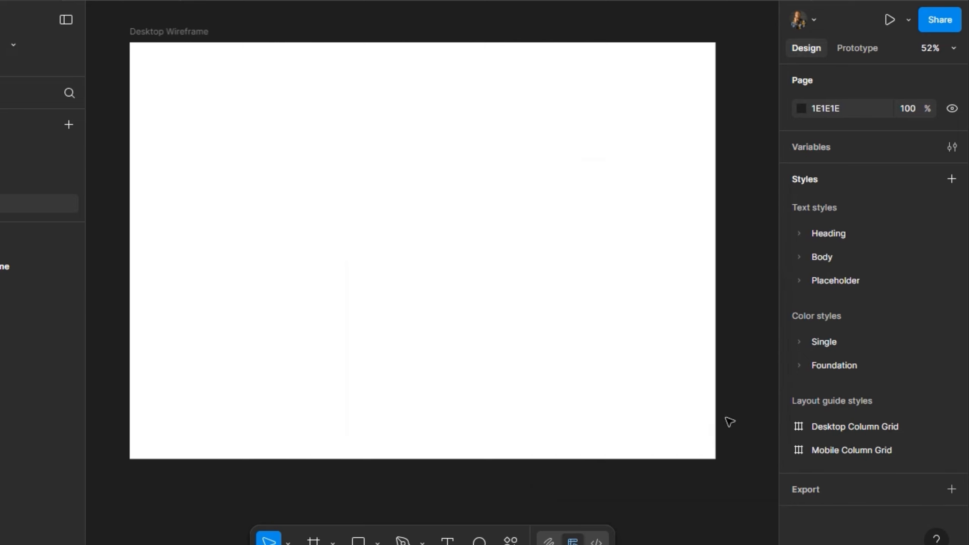
- Review the column settings of the saved Mobile Column Grid style
click(949, 453)
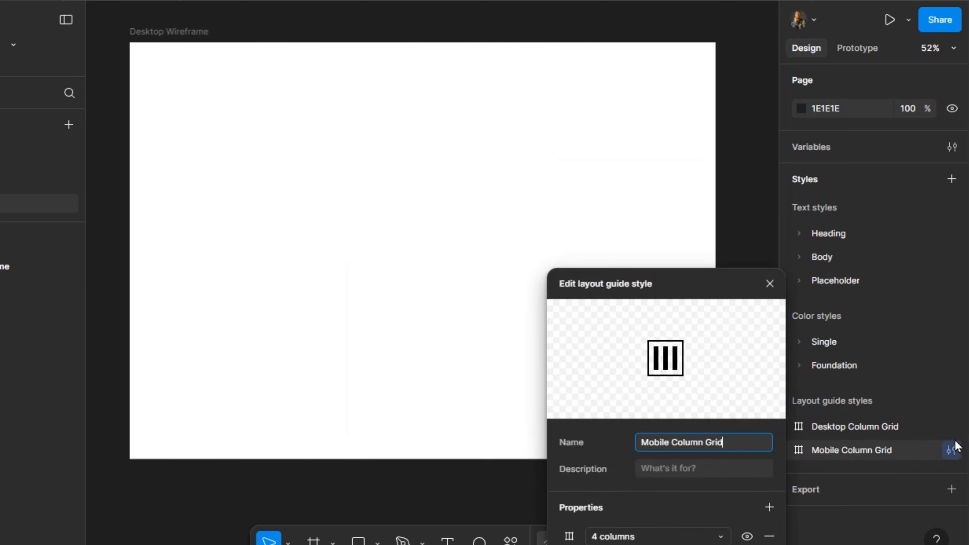
click(569, 536)
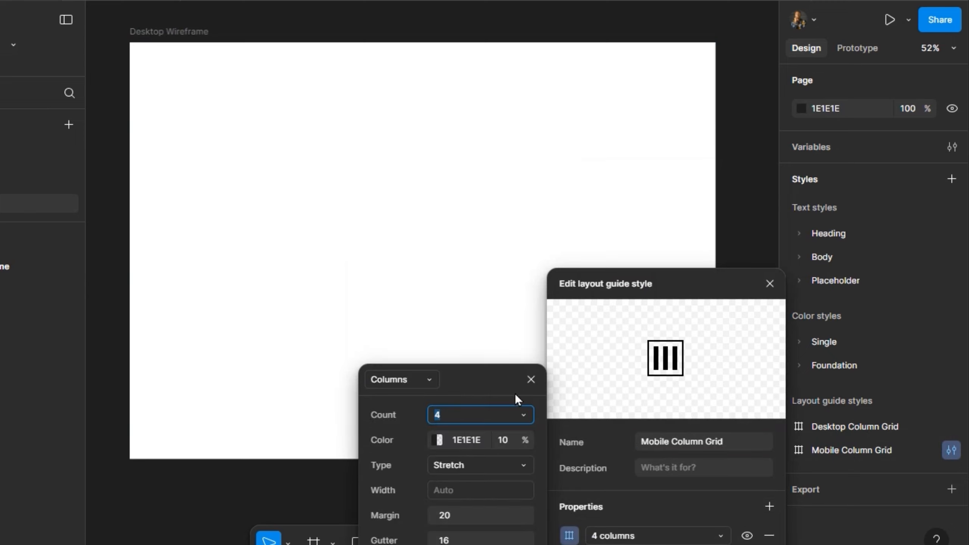
click(531, 379)
click(770, 283)
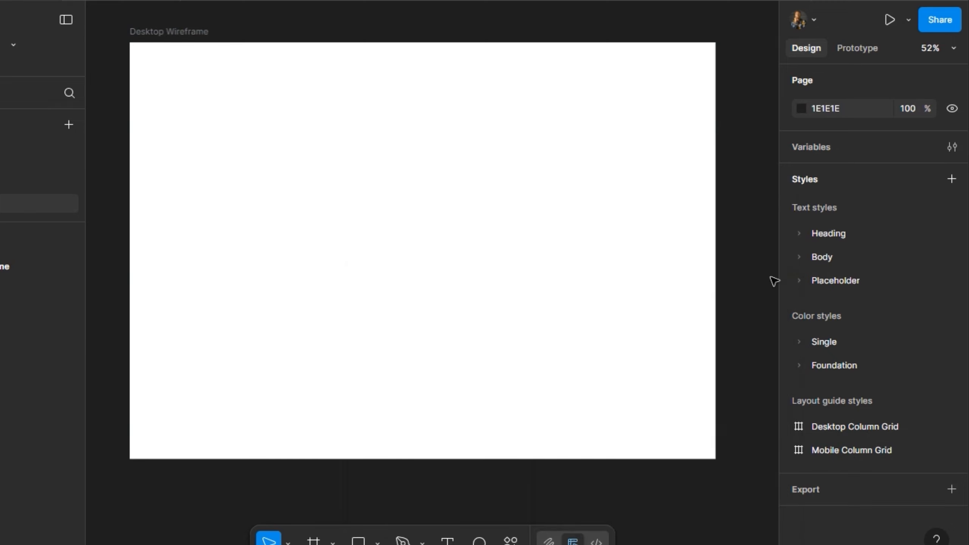
- Apply the Desktop Column Grid layout guide style to the Desktop Wireframe frame
click(144, 32)
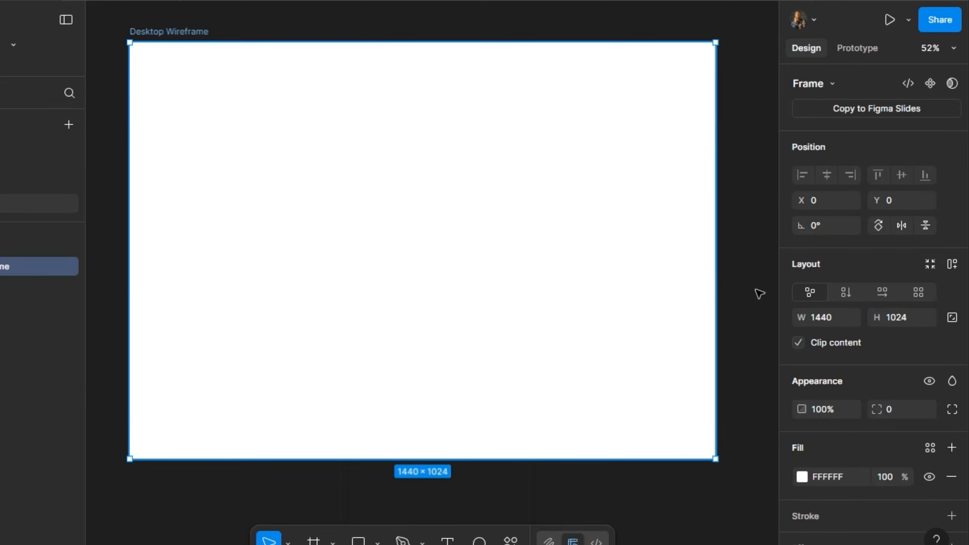
scroll(863, 427, down, 3)
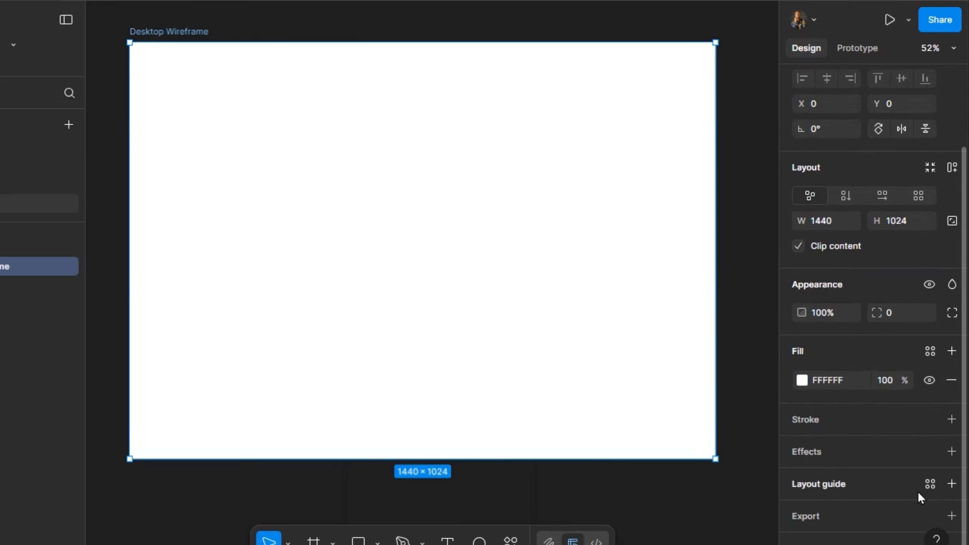
click(925, 484)
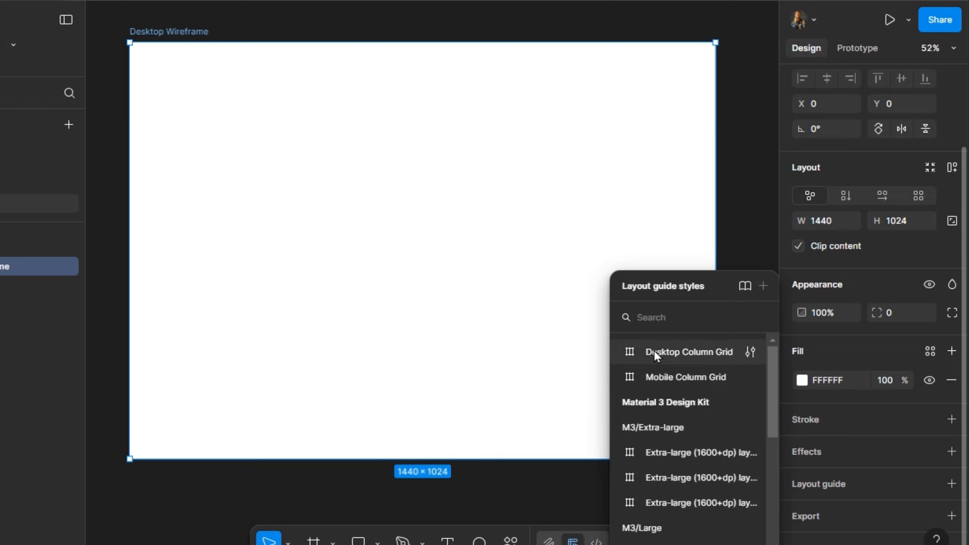
click(676, 352)
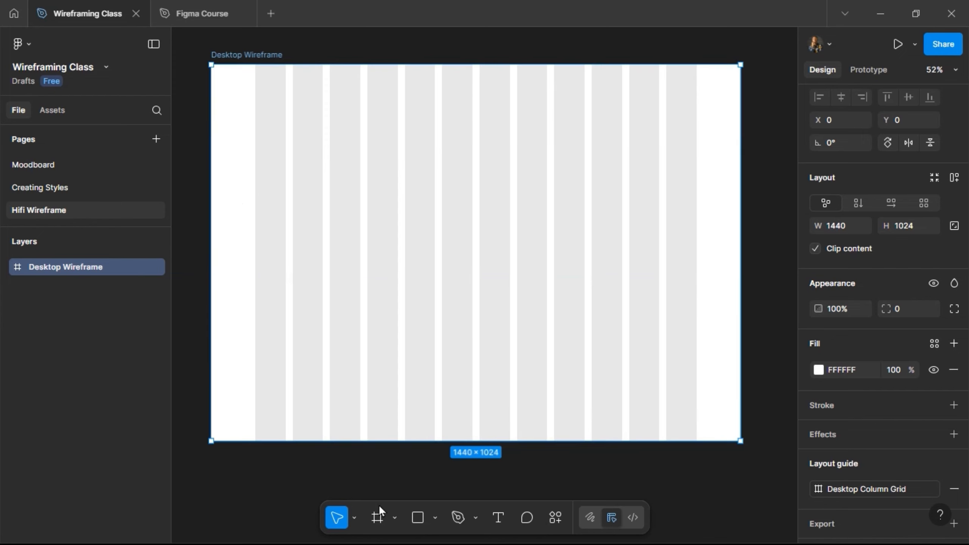
- Draw a 1440-wide frame across the upper part of Desktop Wireframe and set its height to 80
click(377, 513)
mouse_move(211, 110)
mouse_down()
mouse_move(752, 188)
mouse_move(740, 188)
mouse_up()
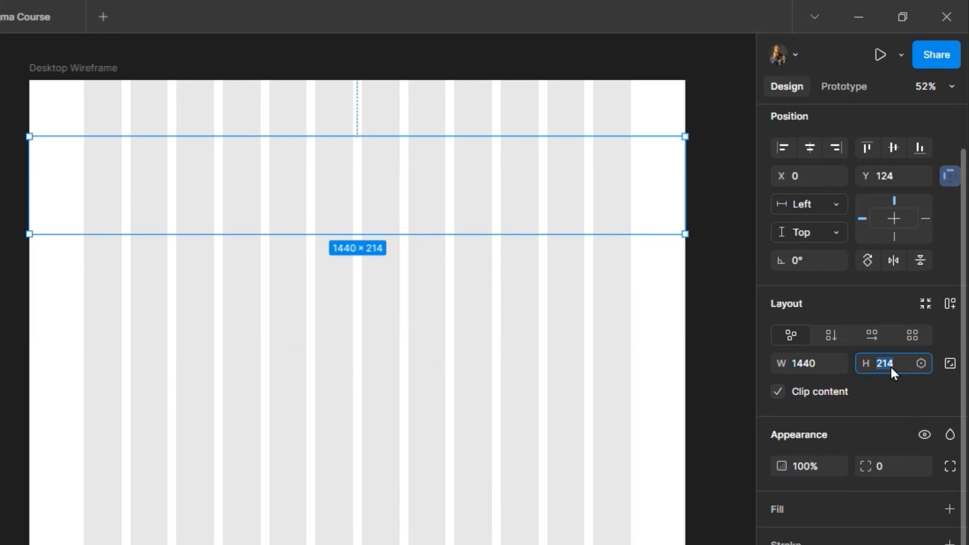
text(80)
key(Return)
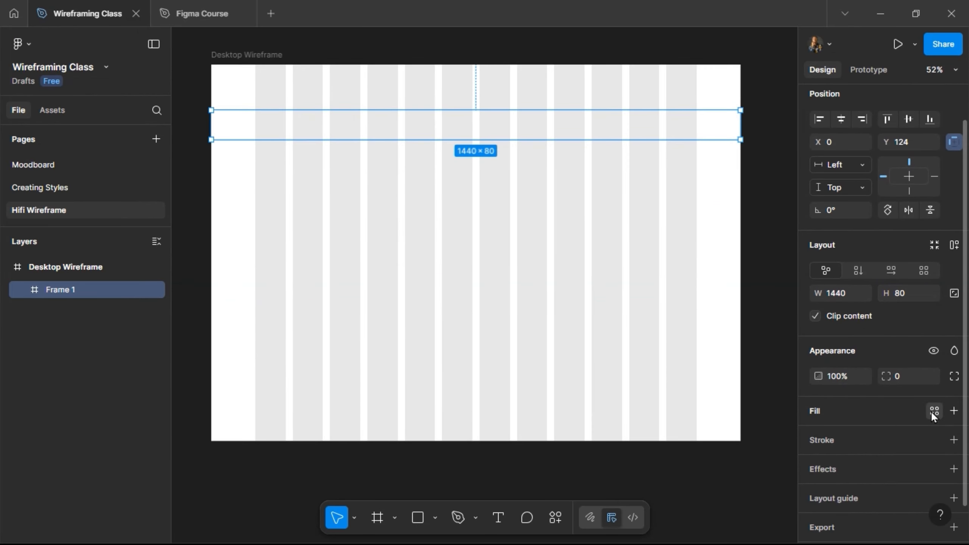
- Fill the new header frame with the White color style and align it to the top of Desktop Wireframe
click(934, 411)
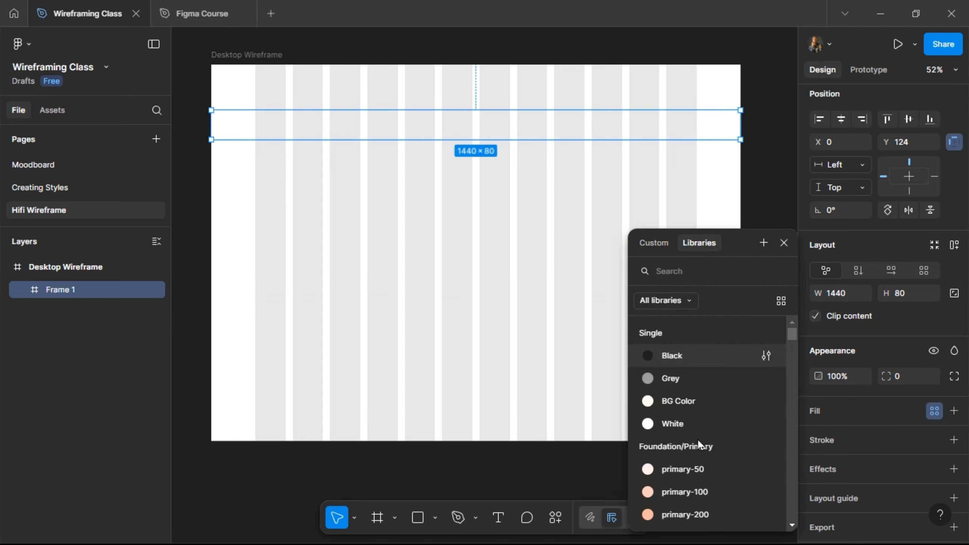
click(695, 422)
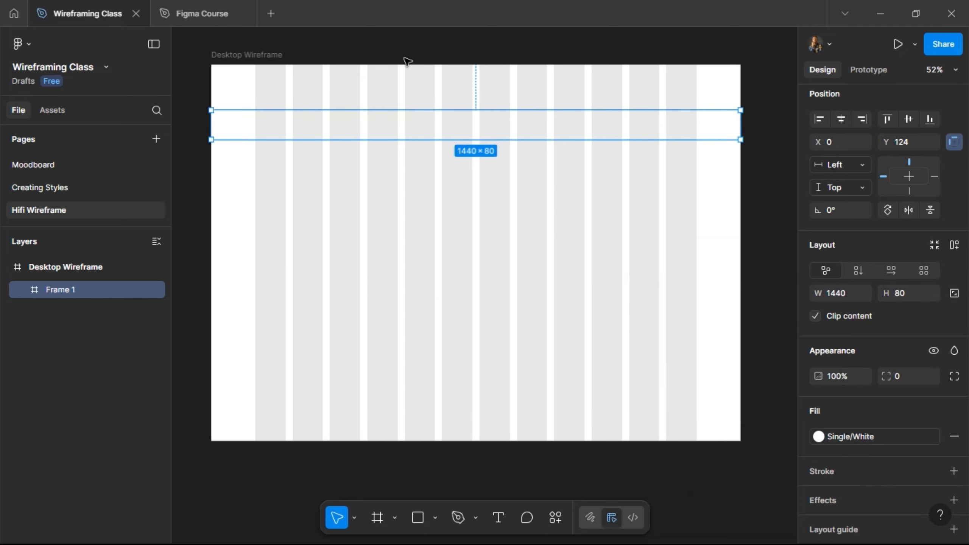
scroll(406, 63, up, 2)
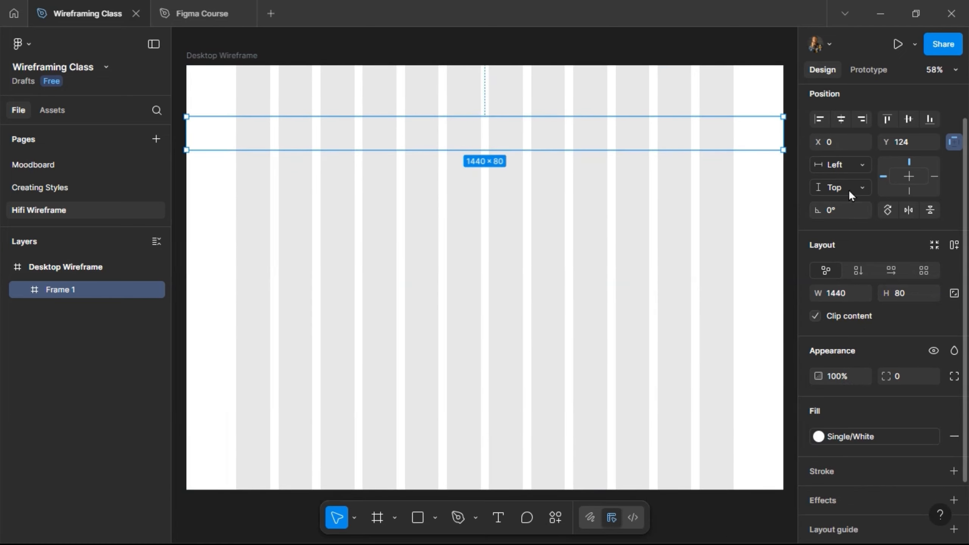
click(889, 120)
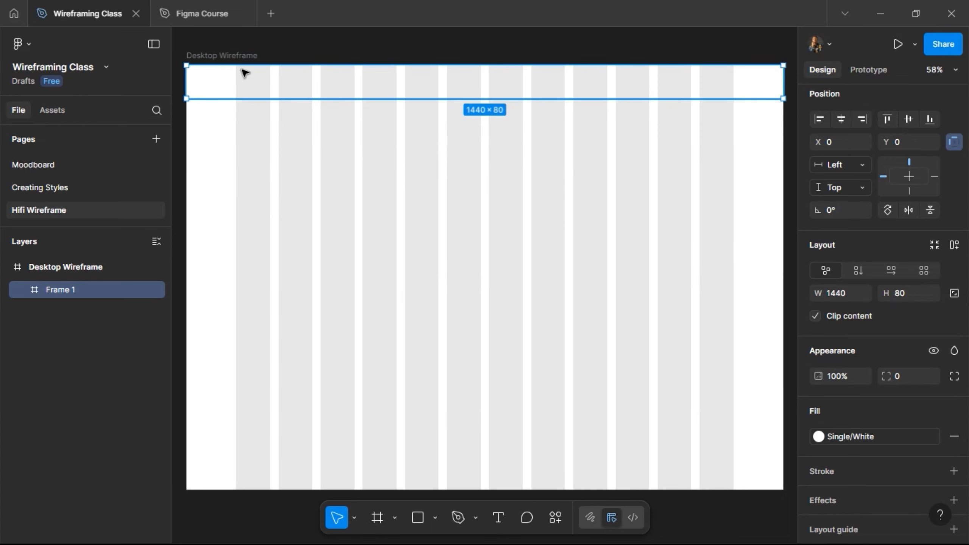
- Add the text LOGO in the header frame's first column and rename the frame Nav Bar
scroll(244, 72, up, 3)
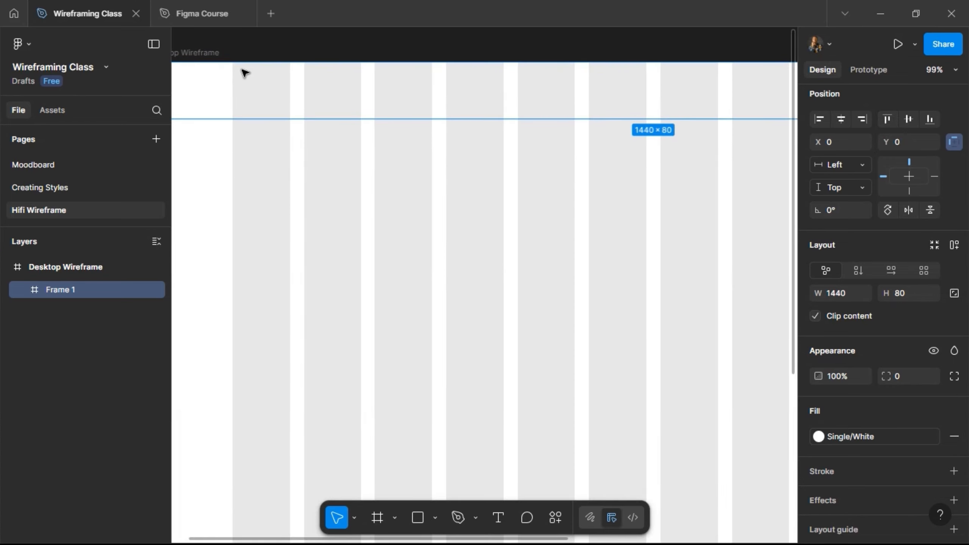
click(498, 516)
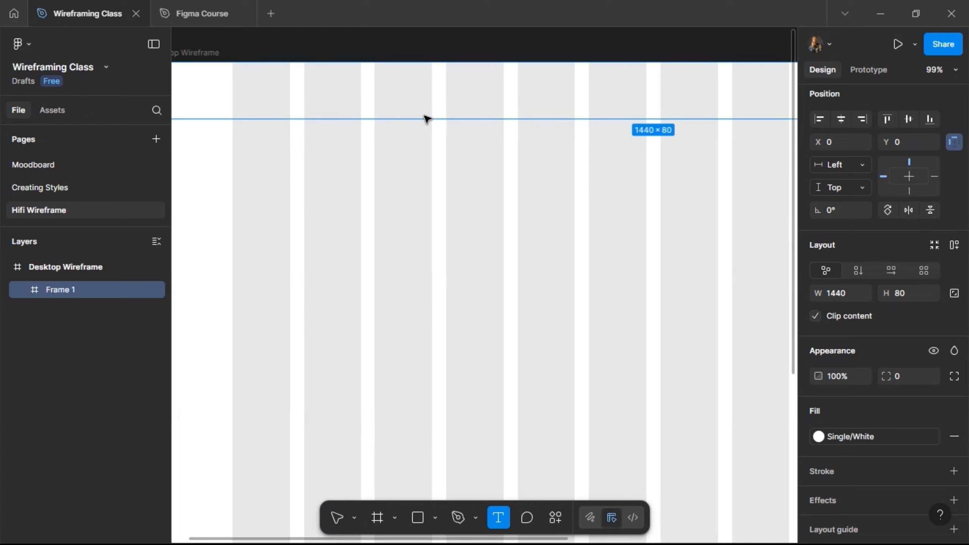
click(239, 102)
text(LOGO)
key(Escape)
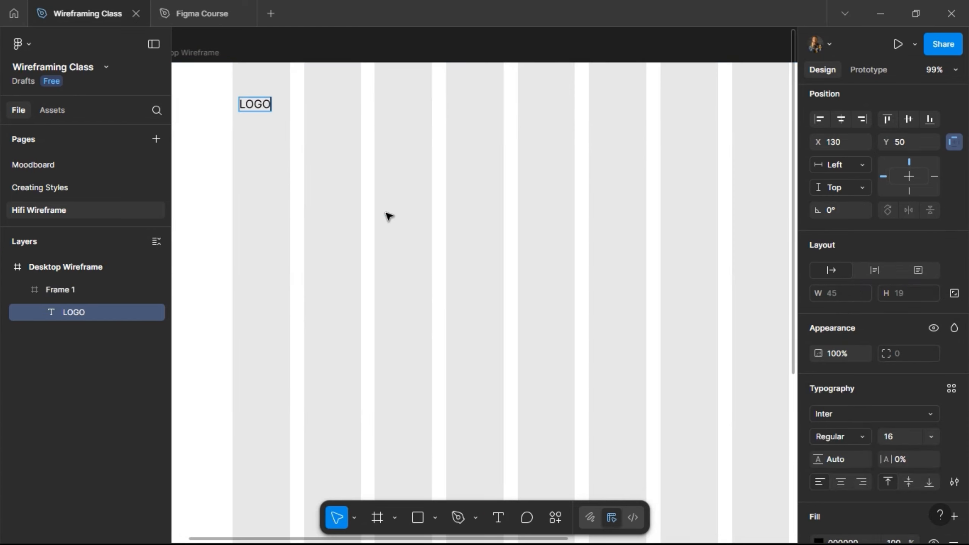
double_click(59, 290)
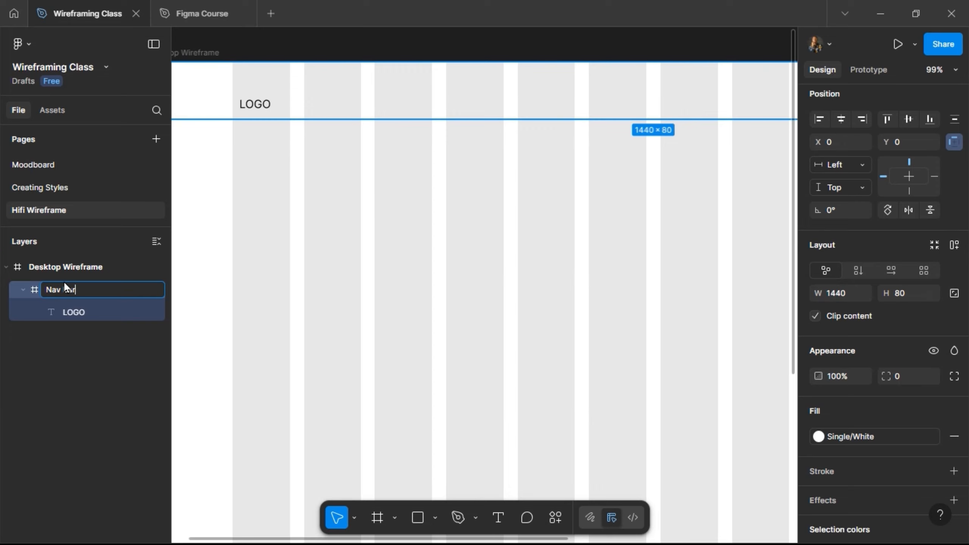
key(Return)
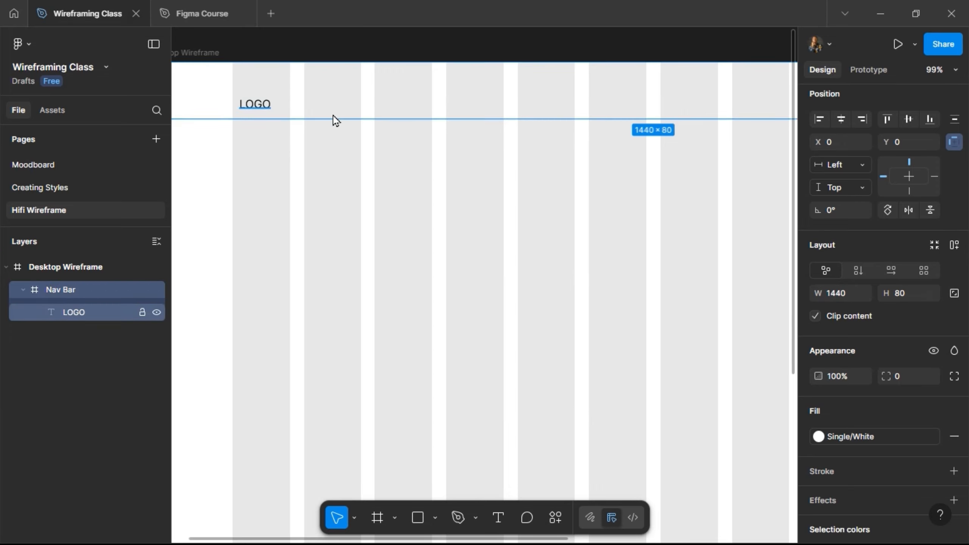
- Apply the H4: SemiBold text style to the LOGO text and center it vertically in the Nav Bar
key(Return)
scroll(333, 119, down, 3)
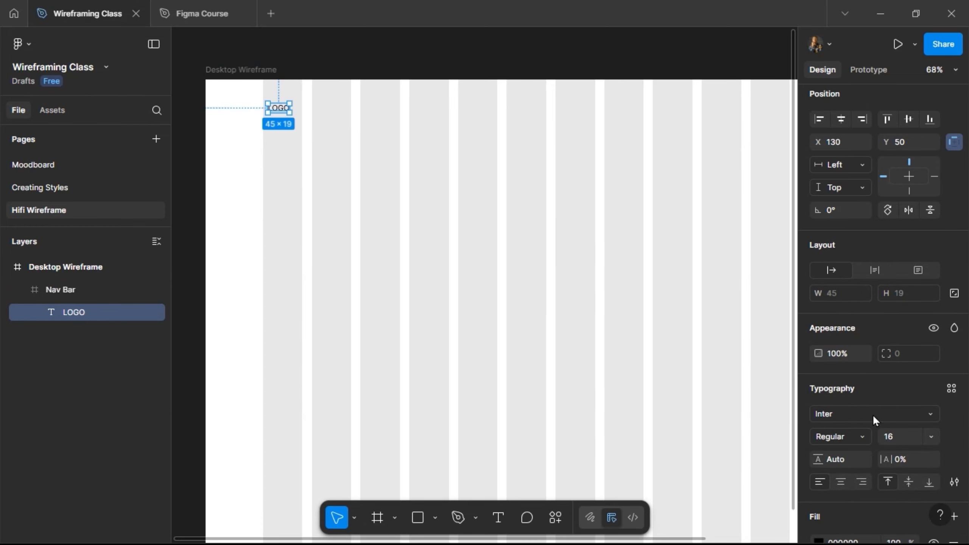
click(950, 389)
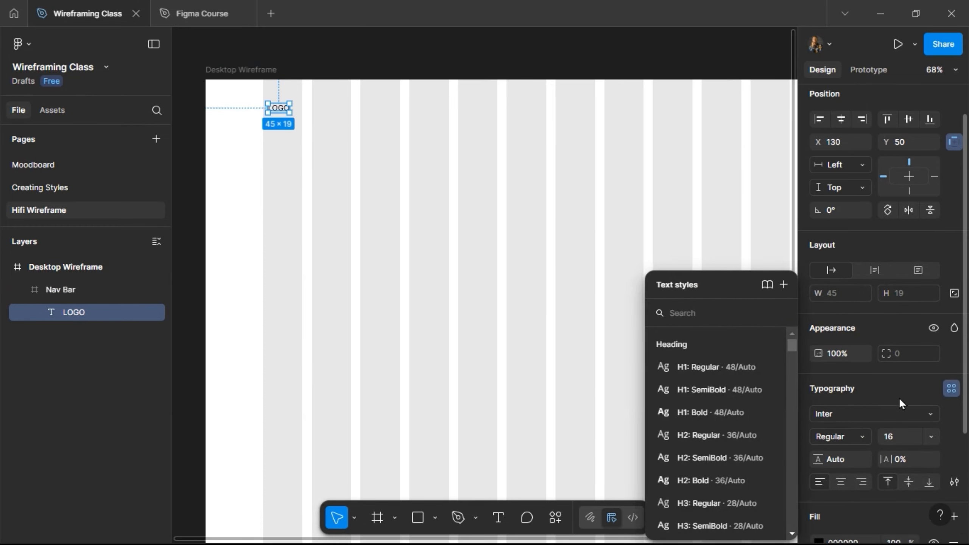
scroll(703, 408, down, 5)
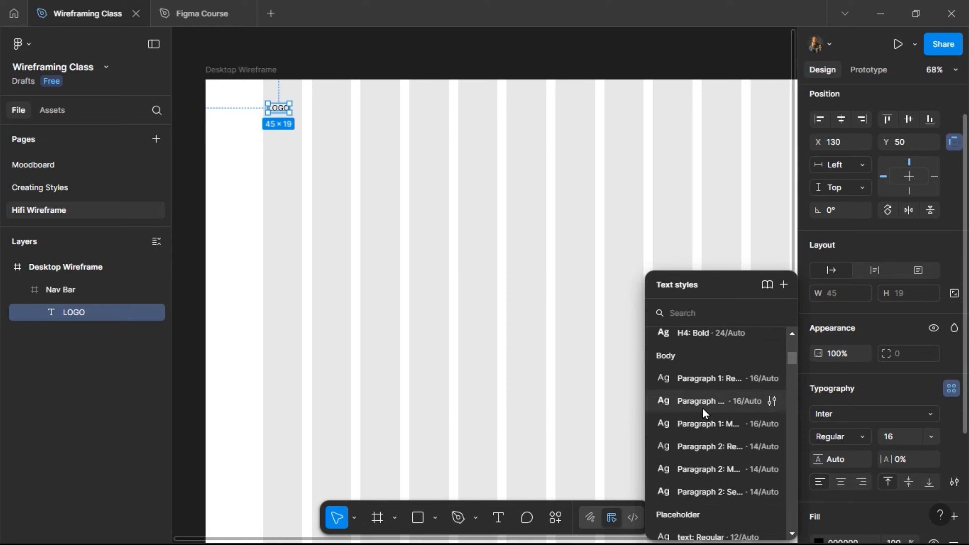
scroll(711, 401, up, 3)
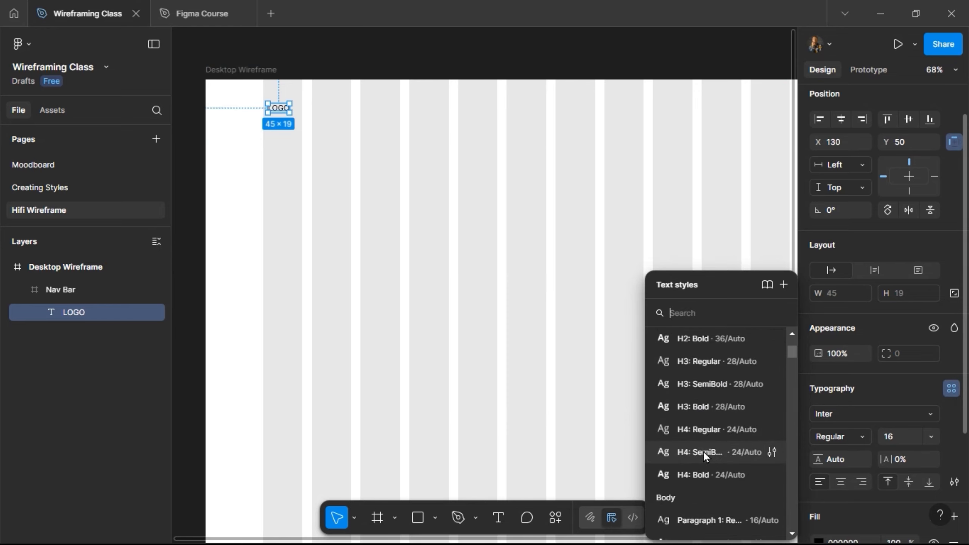
click(705, 455)
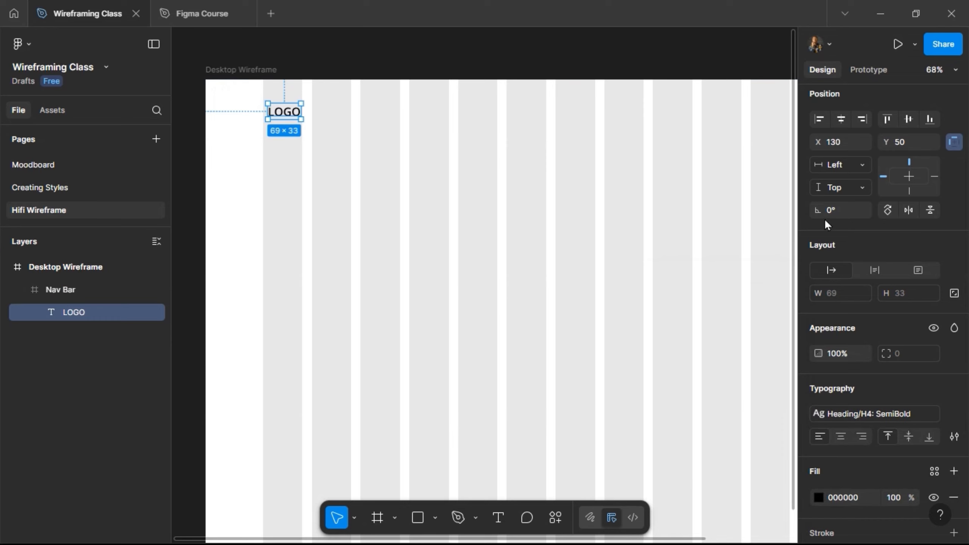
key(alt+v)
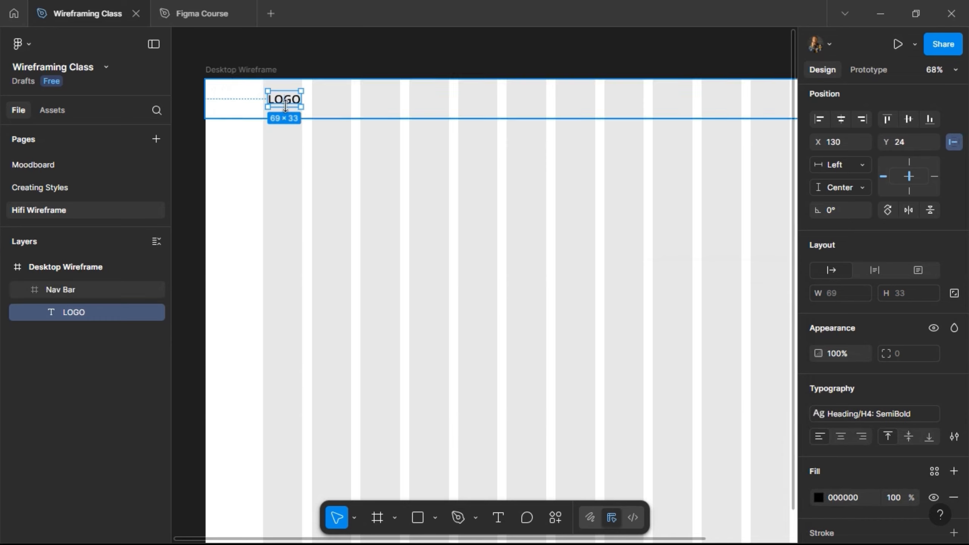
- Change the Nav Bar frame's fill to the BG Color style
click(225, 107)
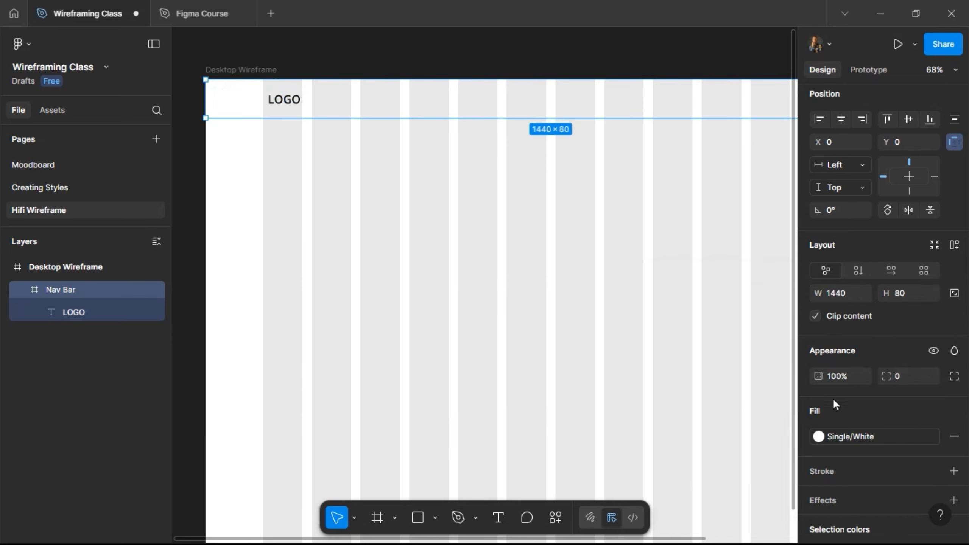
click(882, 435)
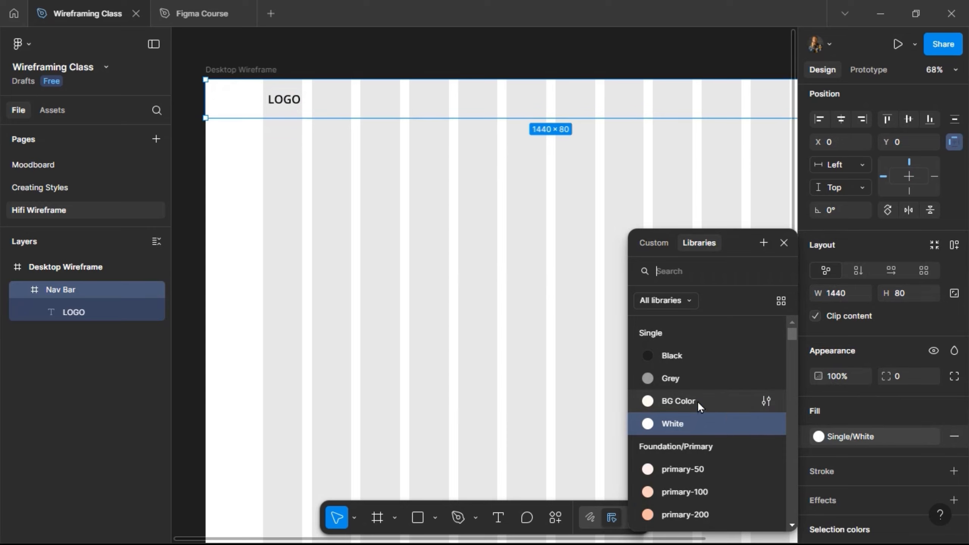
click(687, 401)
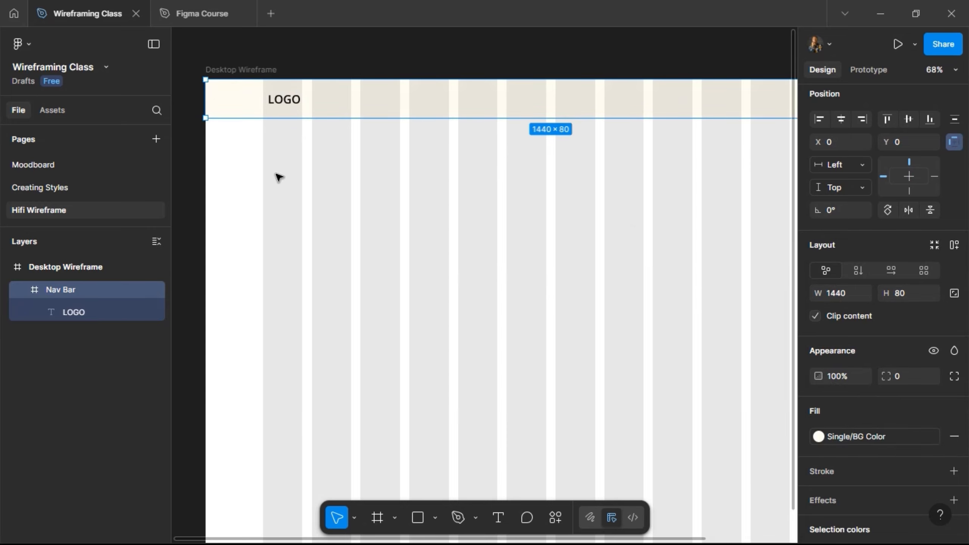
- Change the Nav Bar frame's fill to the Grey color style
click(196, 185)
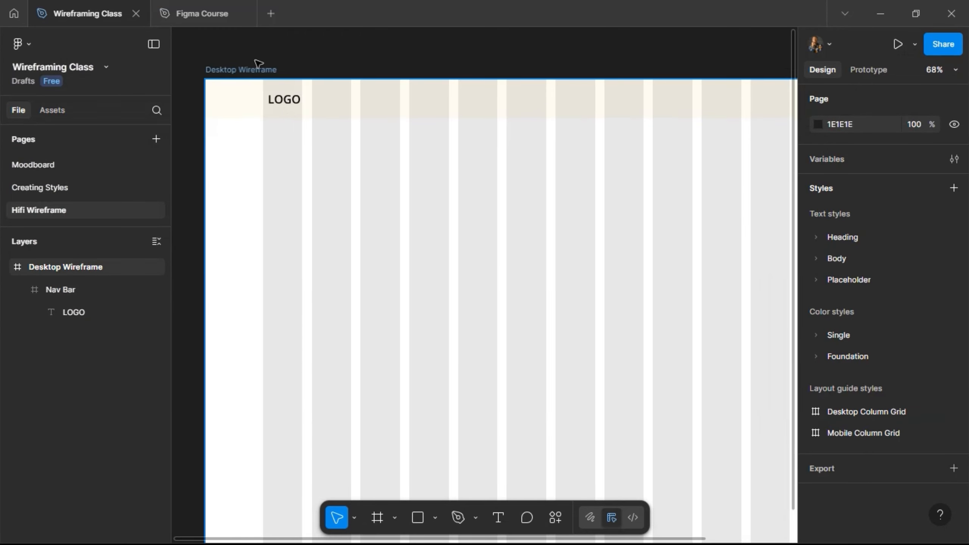
scroll(254, 67, up, 3)
scroll(305, 89, down, 1)
click(232, 126)
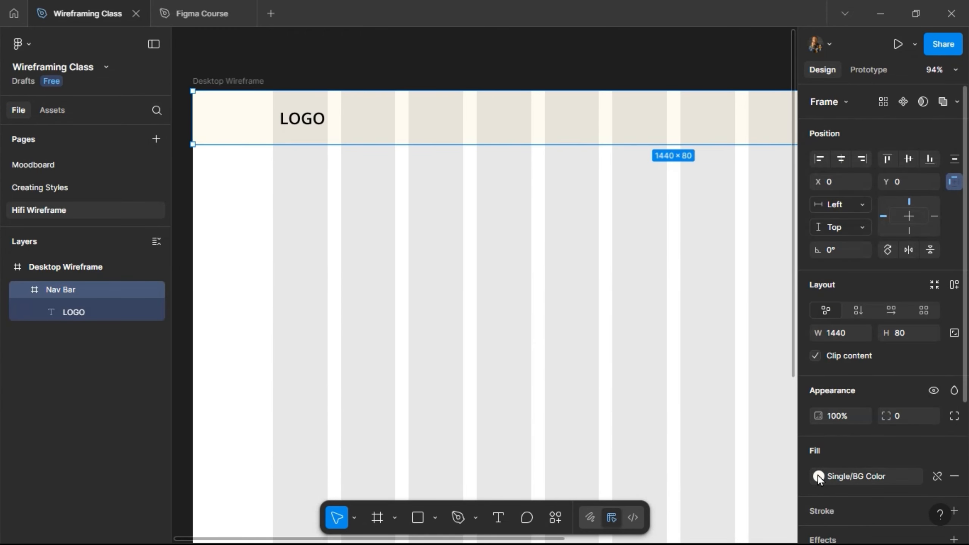
click(819, 476)
click(675, 379)
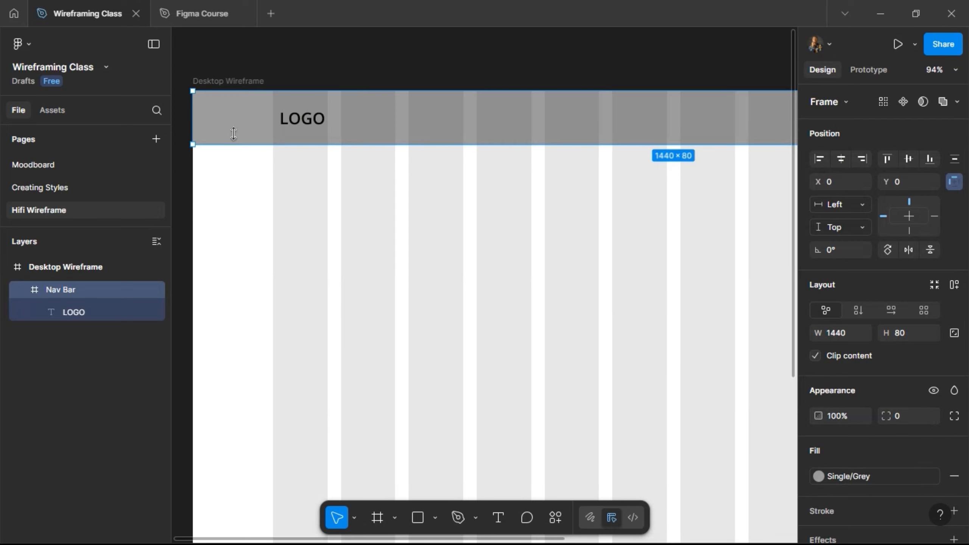
- Move the LOGO text 10 px left to X 120, flush with the first grid column's left edge
click(297, 118)
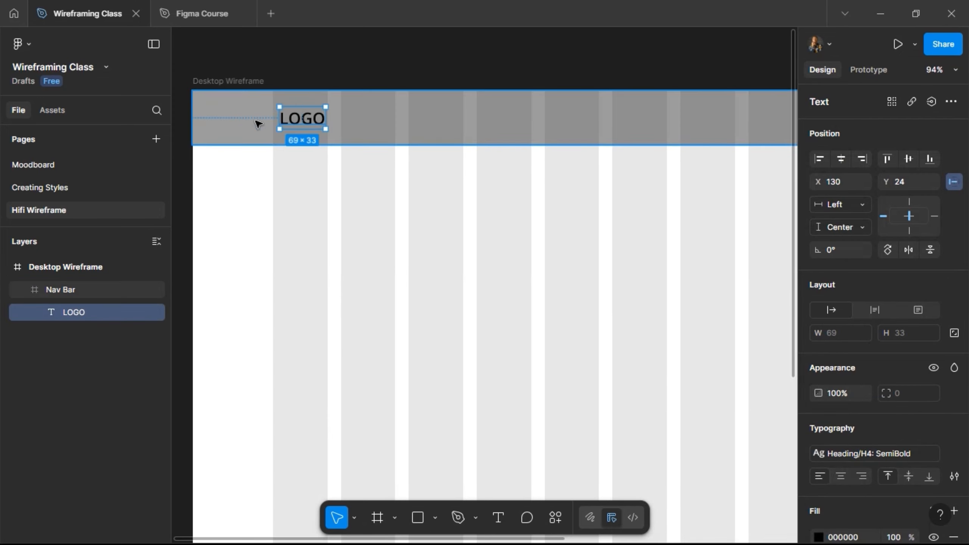
key(alt)
key(shift+Left)
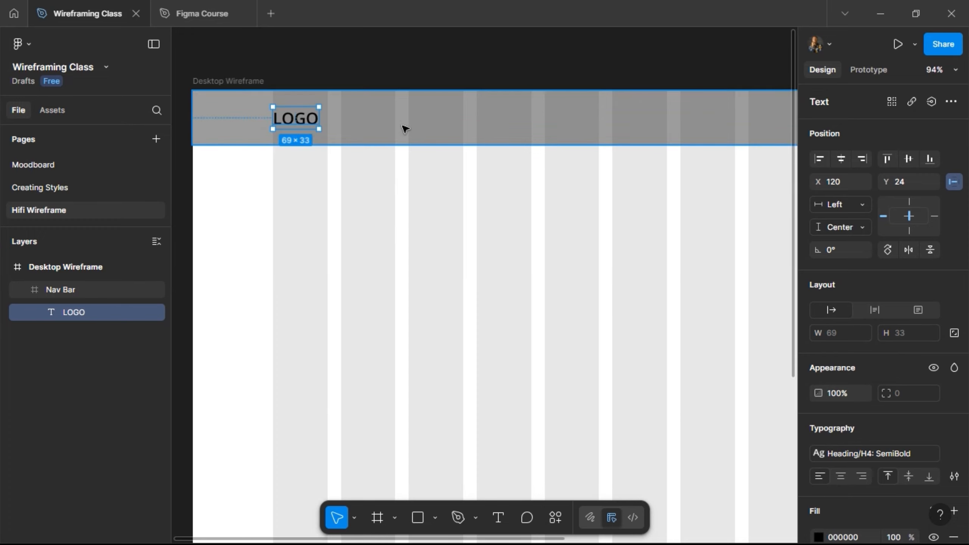
- Add the text Home in the right half of the Nav Bar and move it up 10 px to Y 28
scroll(404, 128, right, 5)
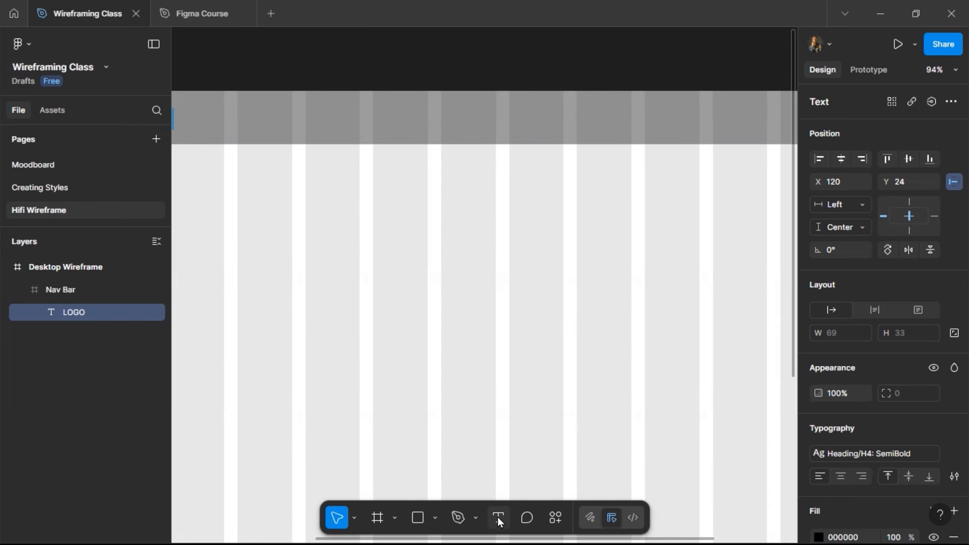
click(498, 517)
scroll(473, 171, right, 3)
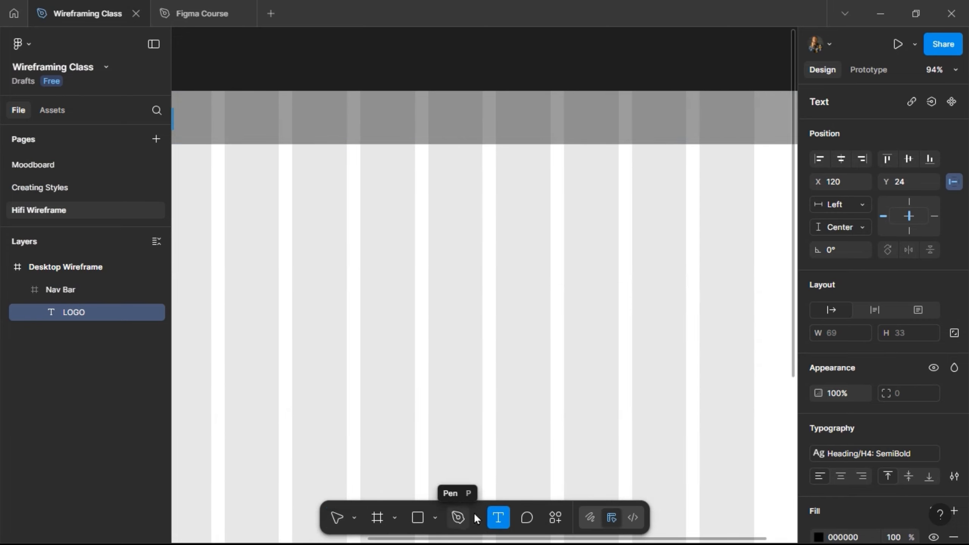
click(433, 119)
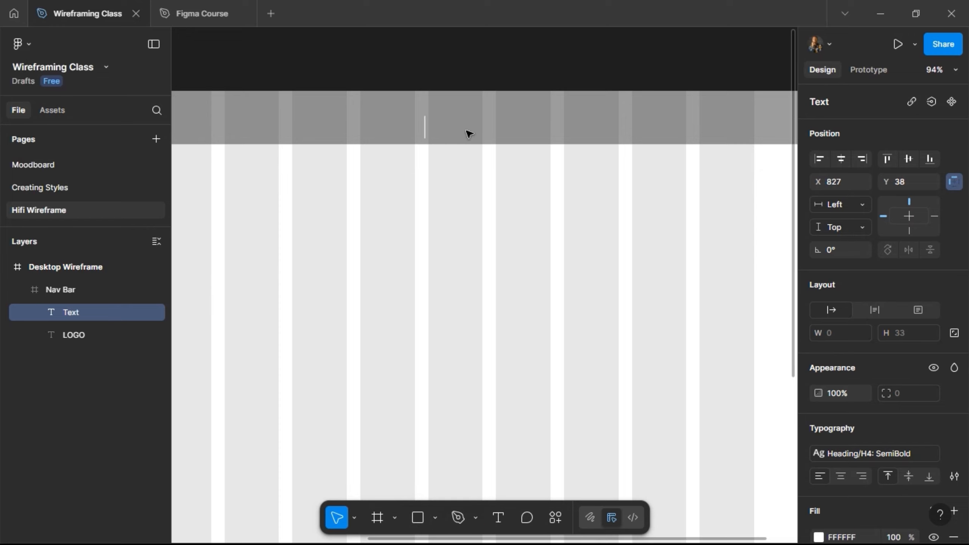
text(Home)
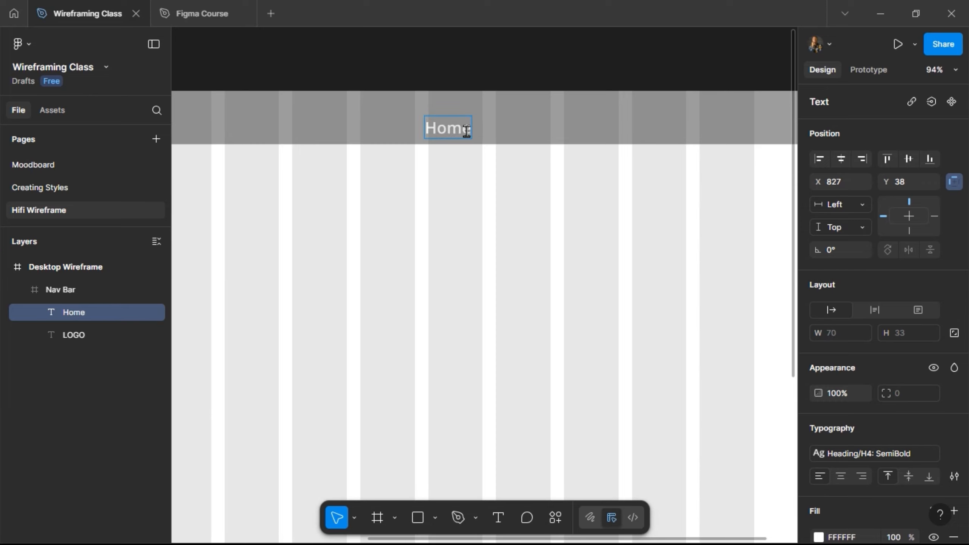
key(Escape)
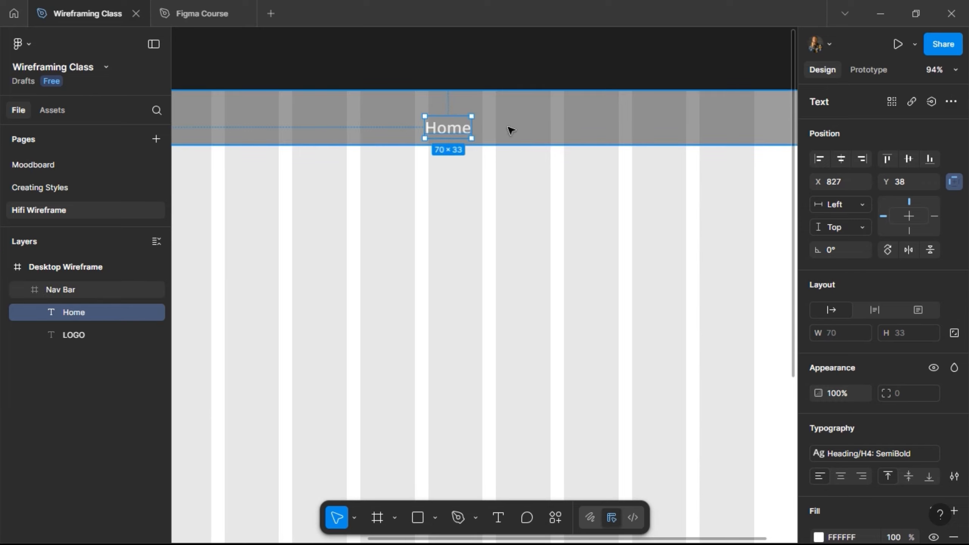
key(shift+Up)
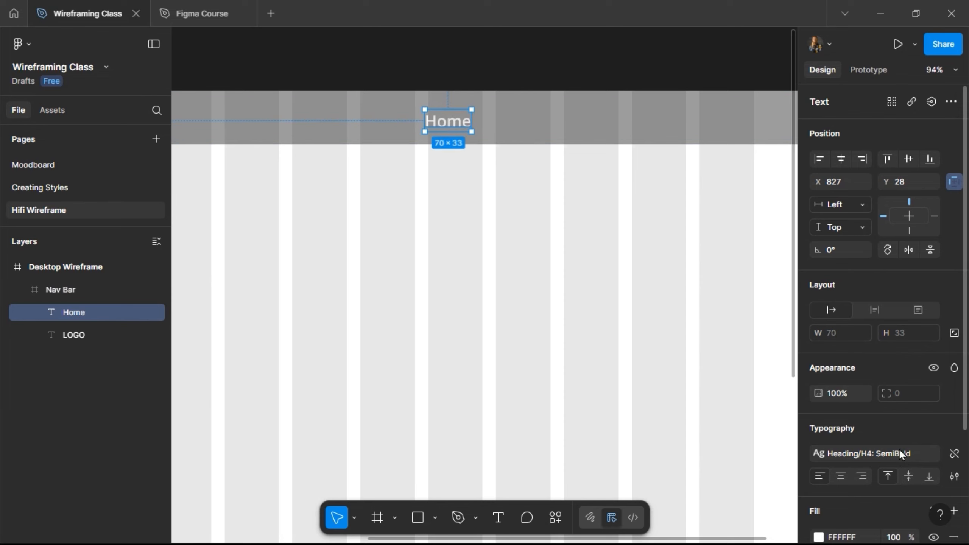
- Open the text styles for the Home text and browse to the Body paragraph styles
click(871, 451)
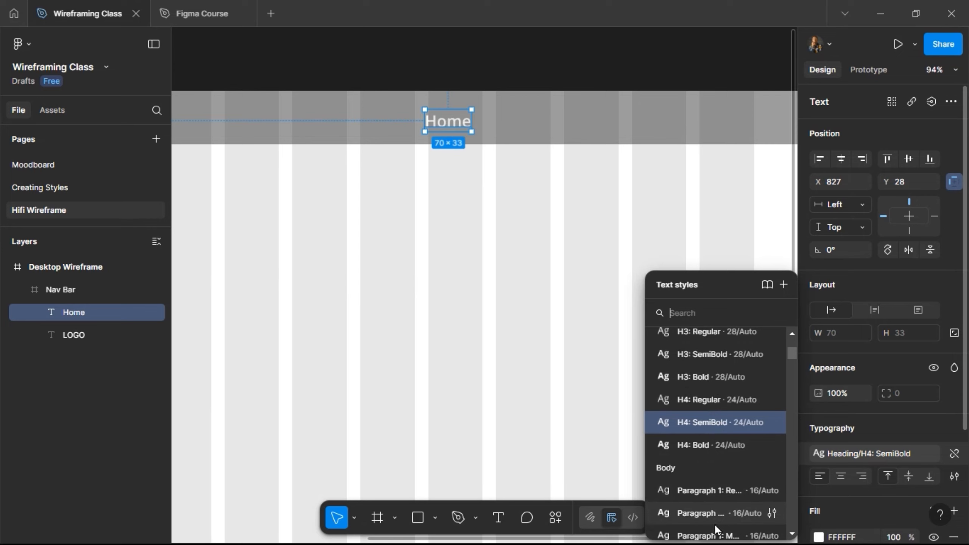
scroll(716, 481, down, 3)
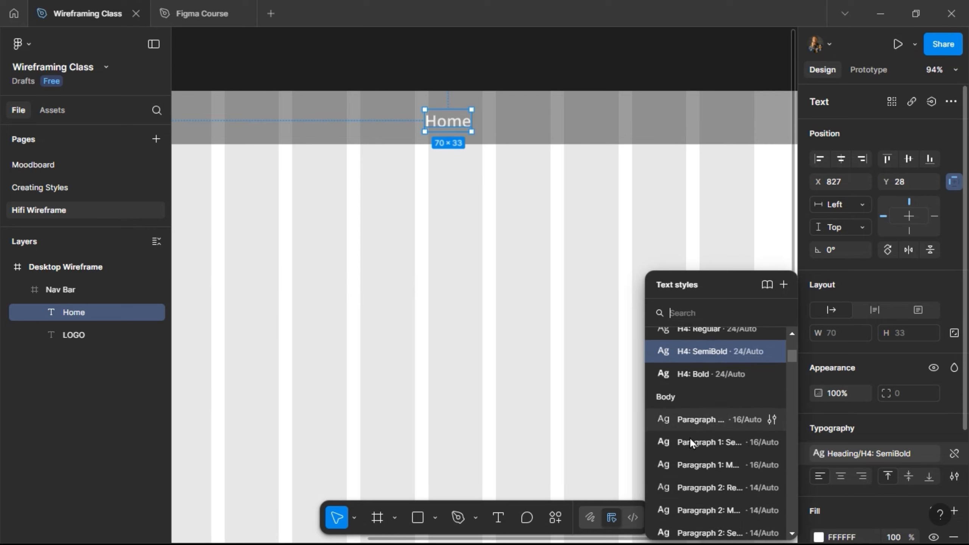
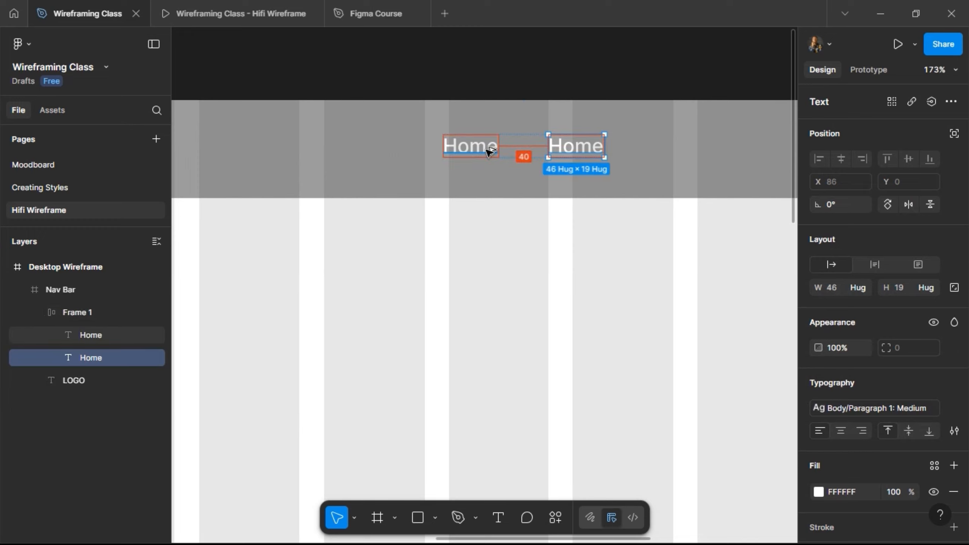
- Change the second Home menu link in the Nav Bar to read About
double_click(573, 148)
text(About)
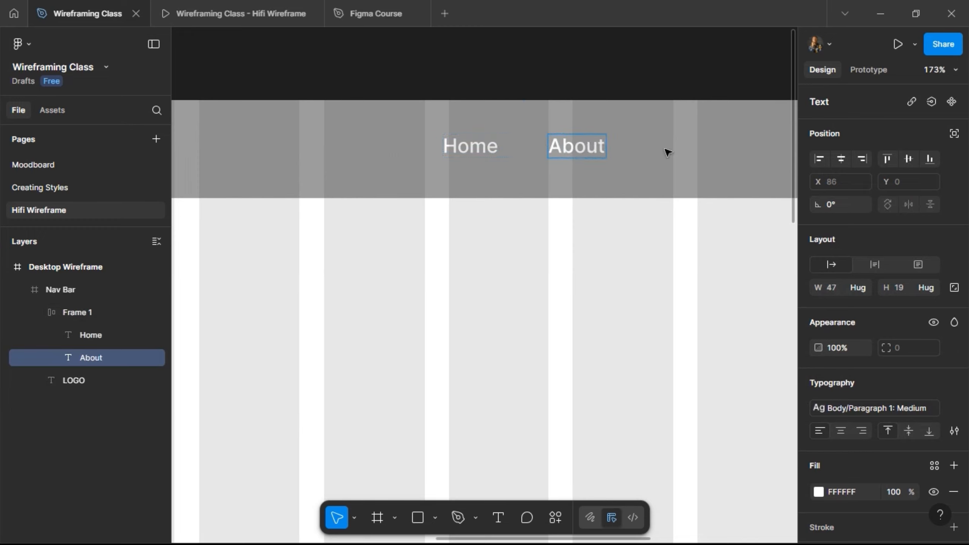
key(Escape)
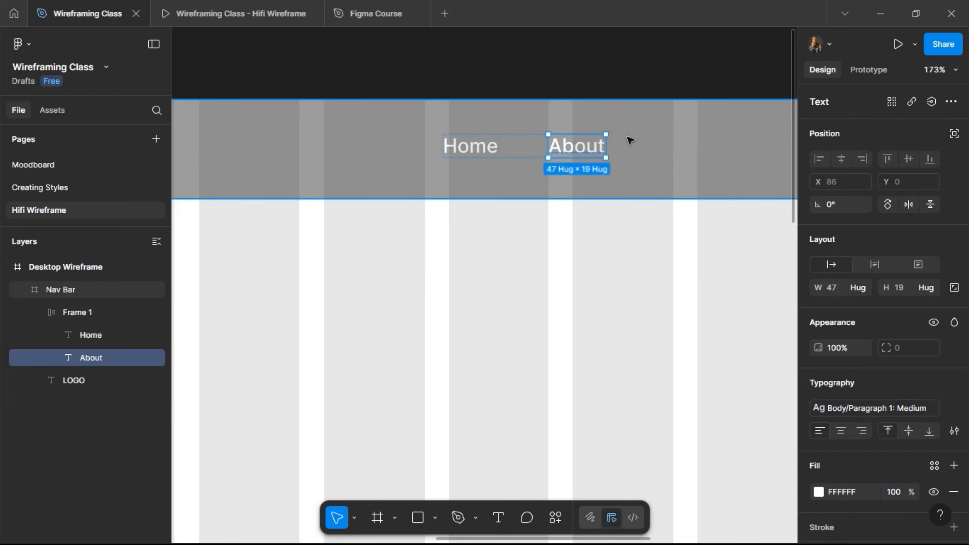
- Duplicate the About link and change the copy's text to Products
key(ctrl+d)
double_click(683, 147)
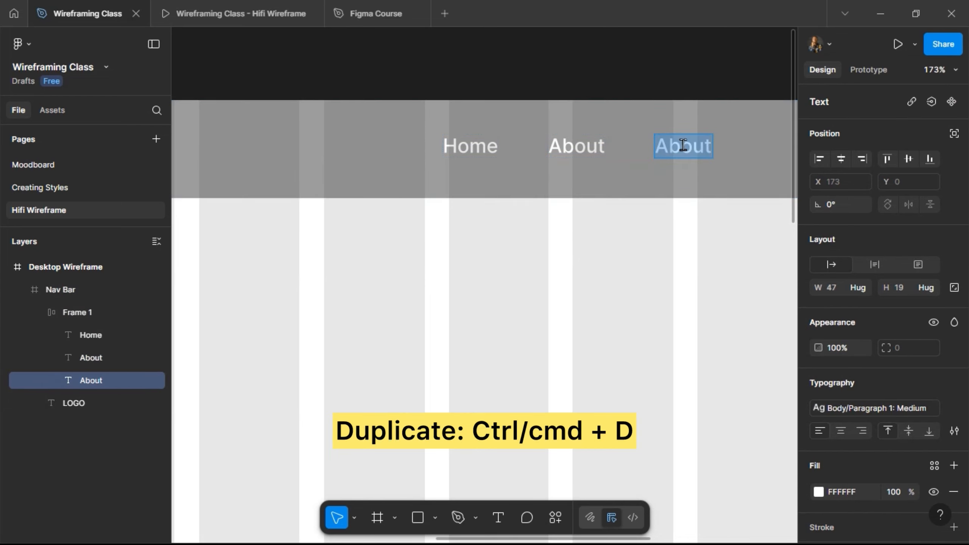
text(Prod)
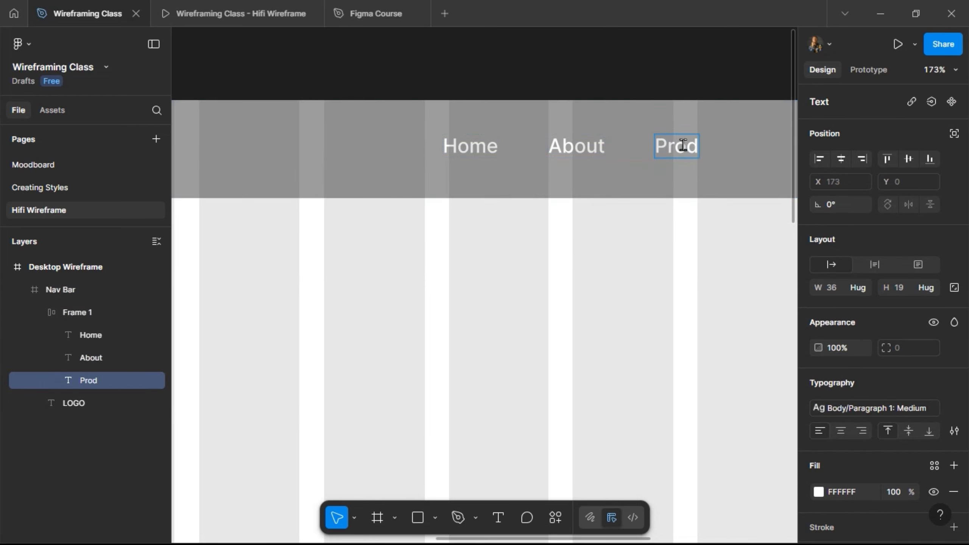
text(ucts)
key(Escape)
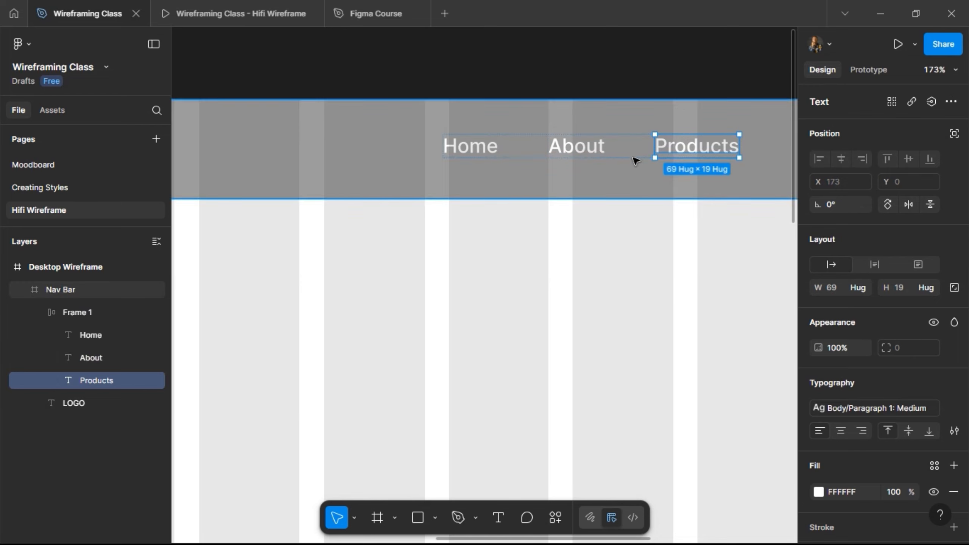
- Move the menu links frame left to X 671, Y 30, and duplicate the Products link twice
drag(613, 145, 522, 157)
click(517, 154)
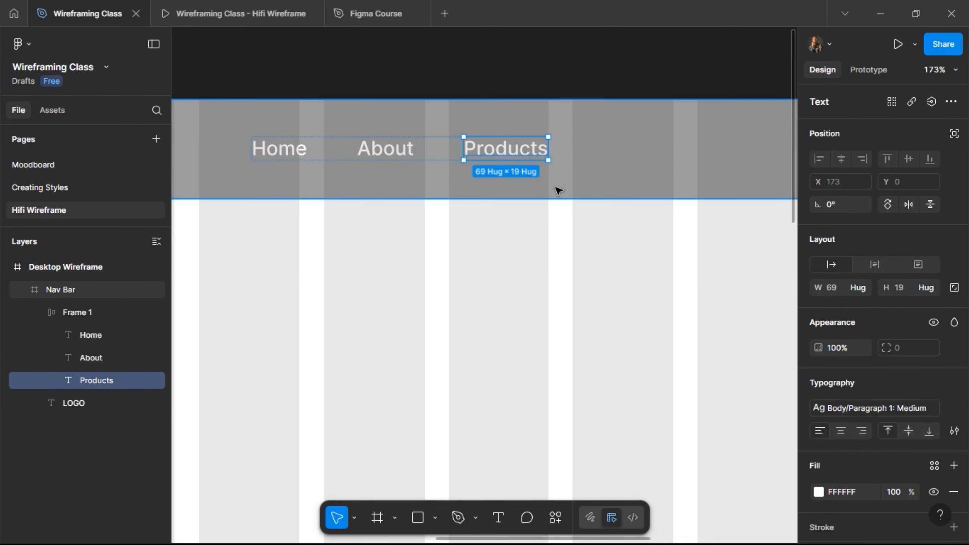
key(ctrl+d)
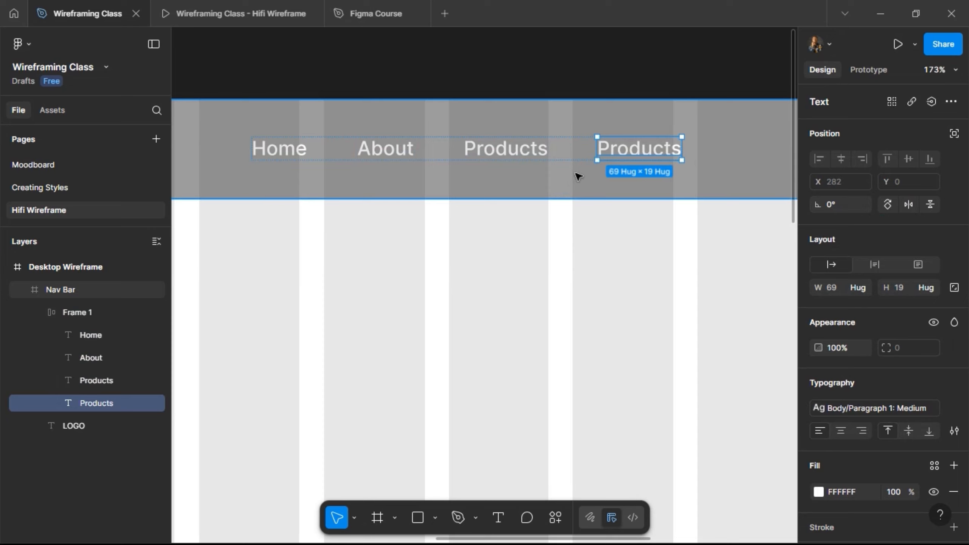
key(ctrl+d)
- Change the first Products copy, fourth in the menu row, to read FAQ
double_click(615, 149)
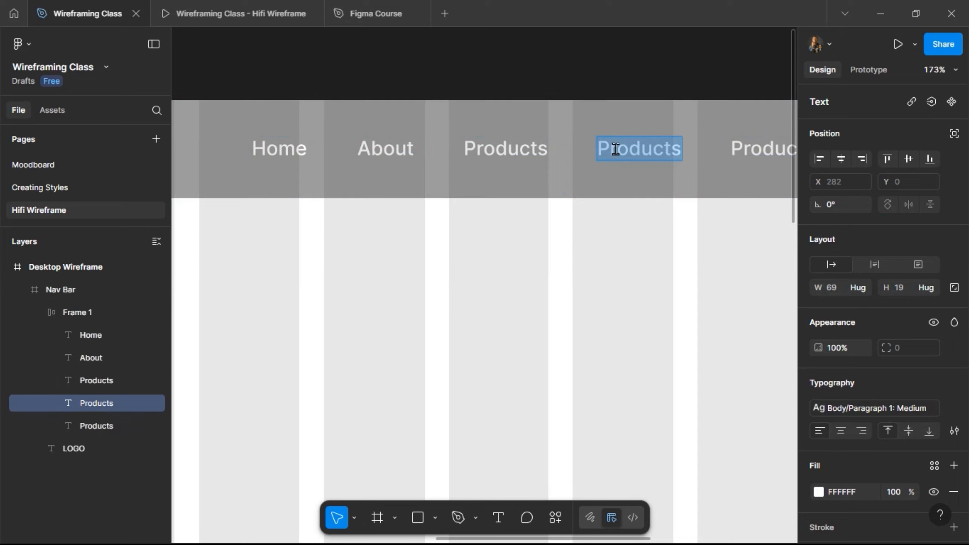
text(Faq)
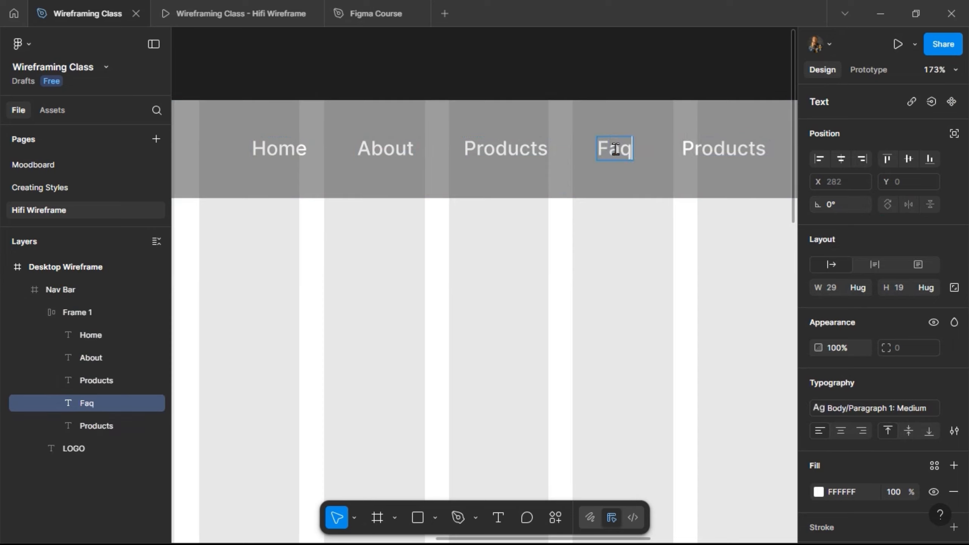
key(BackSpace)
key(BackSpace)
text(AQ)
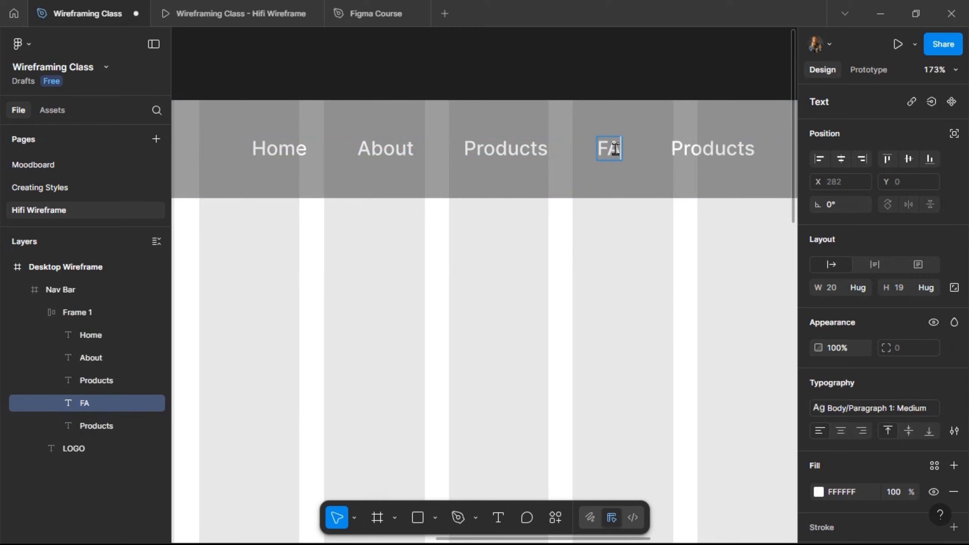
- Change the last Products copy in the menu row to read Contact
double_click(715, 147)
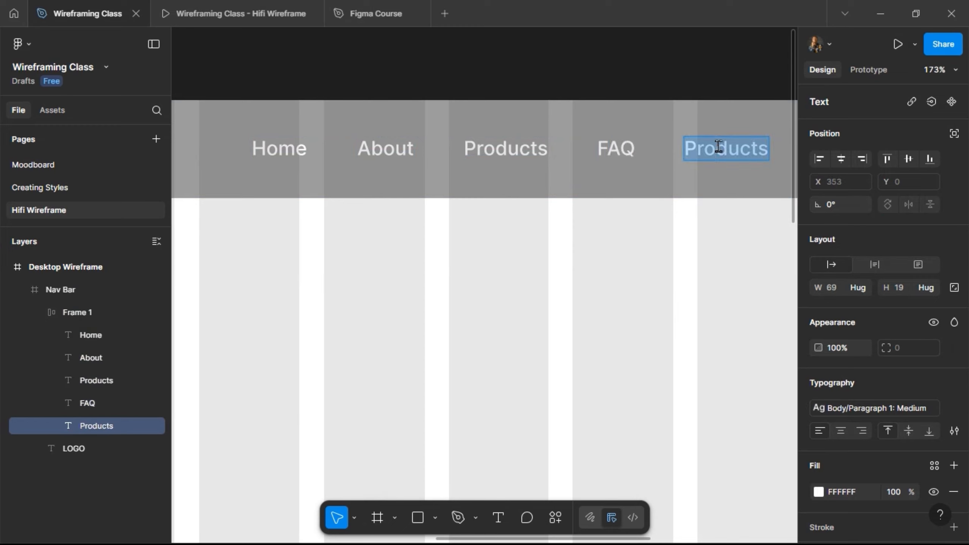
text(cONT)
key(BackSpace)
key(BackSpace)
key(BackSpace)
key(BackSpace)
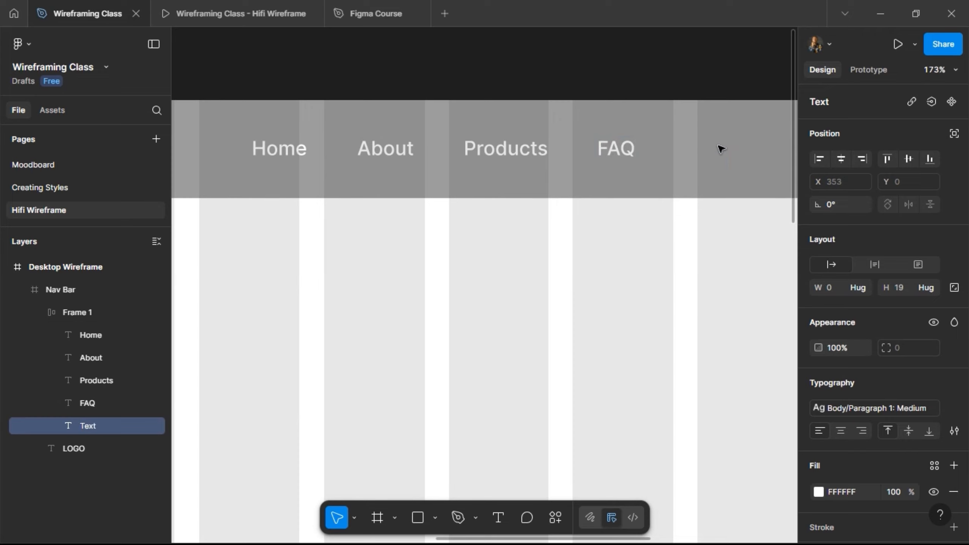
text(Contact)
key(Escape)
- Center the menu links frame vertically within the Nav Bar
scroll(715, 84, right, 8)
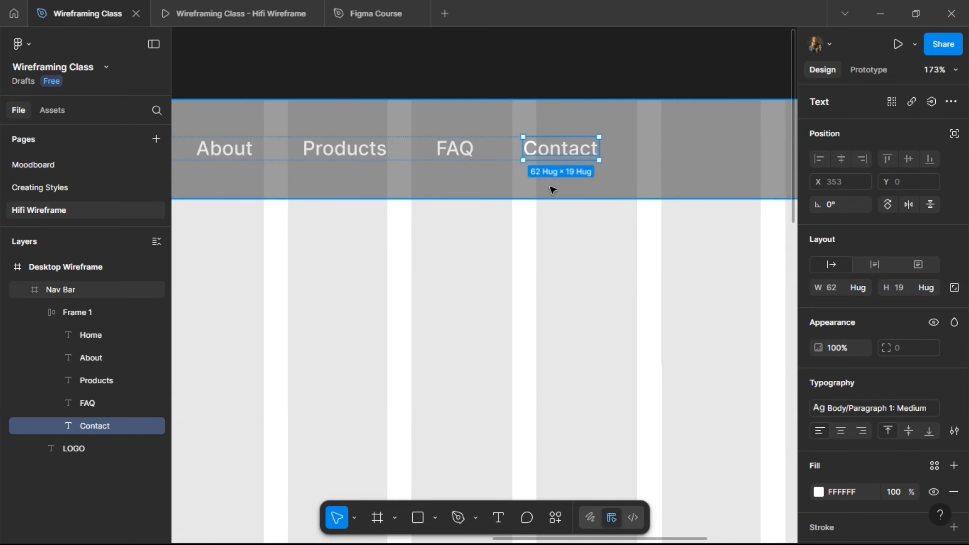
scroll(607, 169, down, 5)
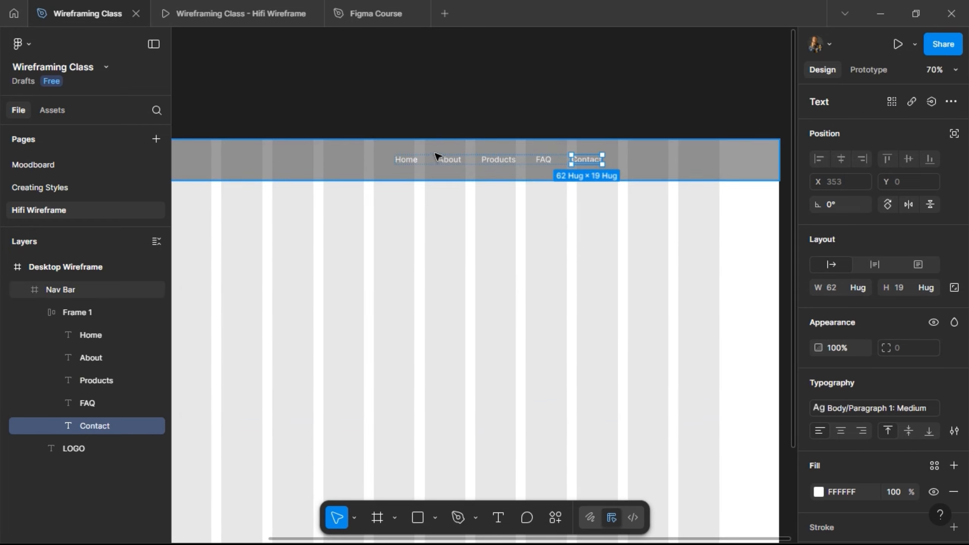
click(428, 163)
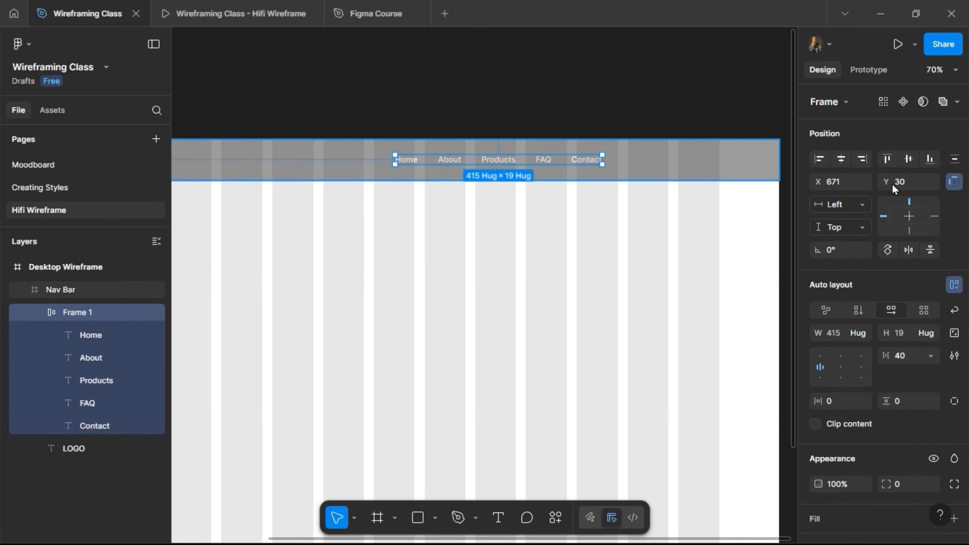
click(907, 158)
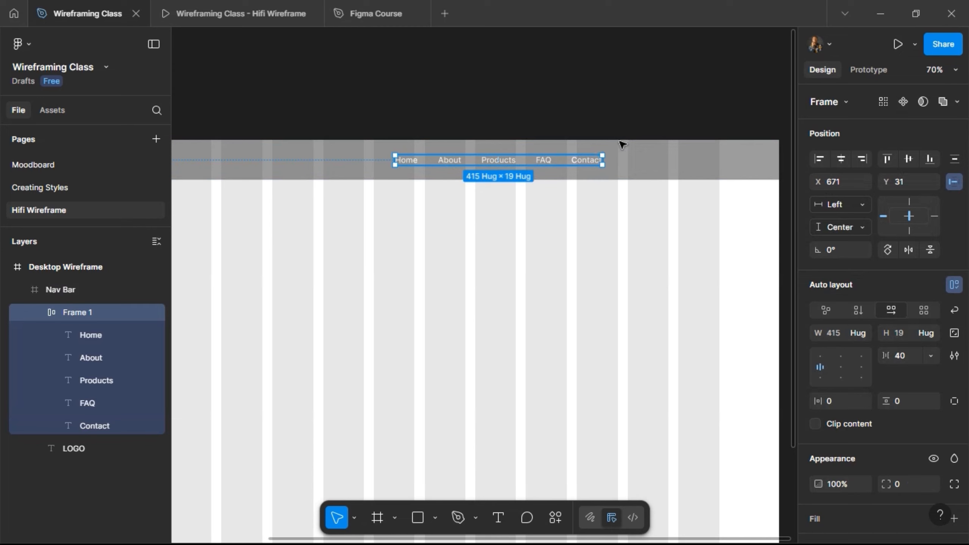
- Check the nav bar's logo and menu link layout in the Hifi Wireframe prototype preview, and return to the design file
key(alt)
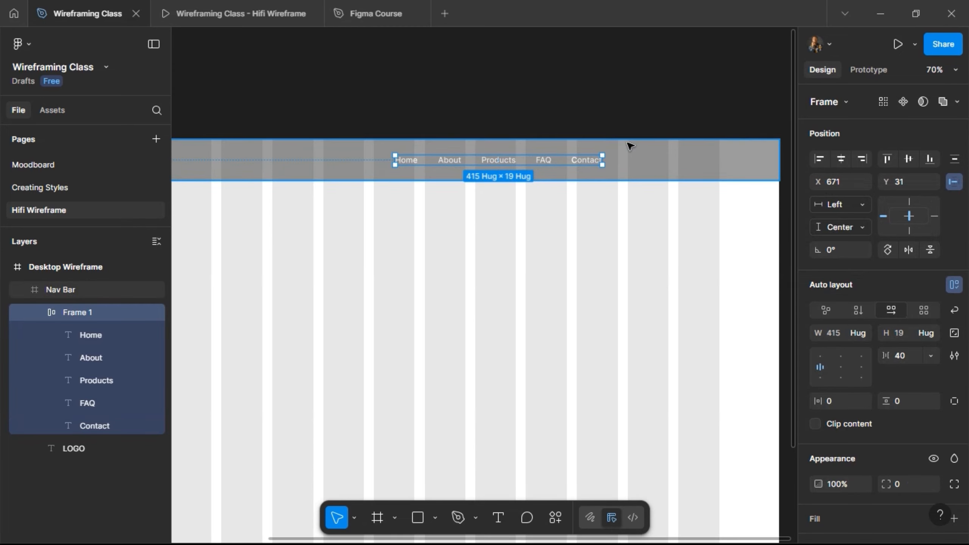
scroll(629, 145, left, 5)
scroll(629, 145, right, 3)
scroll(630, 145, right, 2)
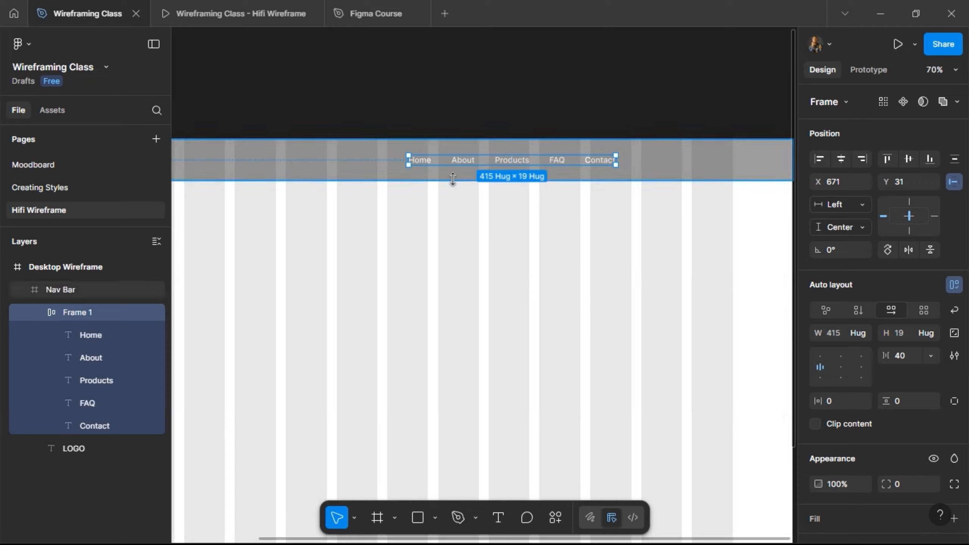
click(232, 14)
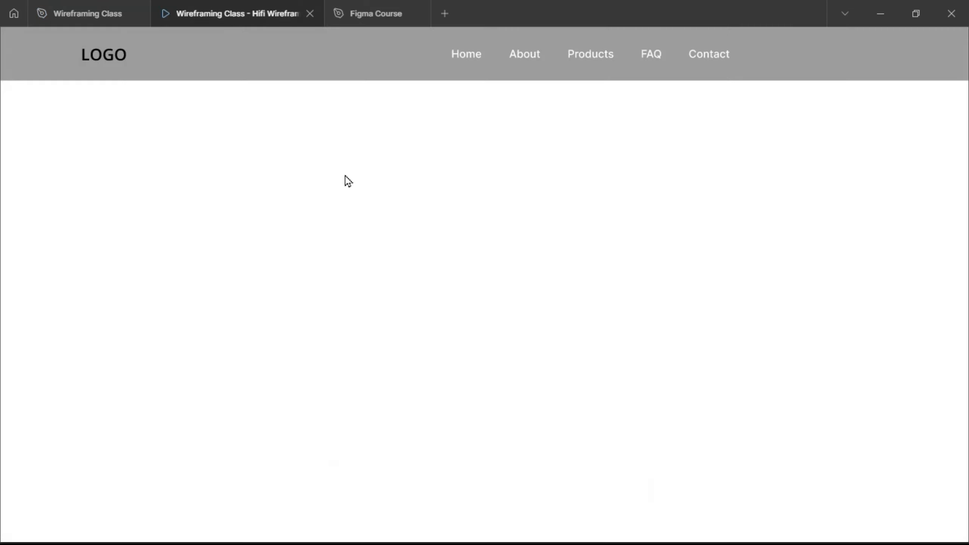
scroll(454, 143, down, 3)
scroll(454, 142, up, 3)
click(65, 17)
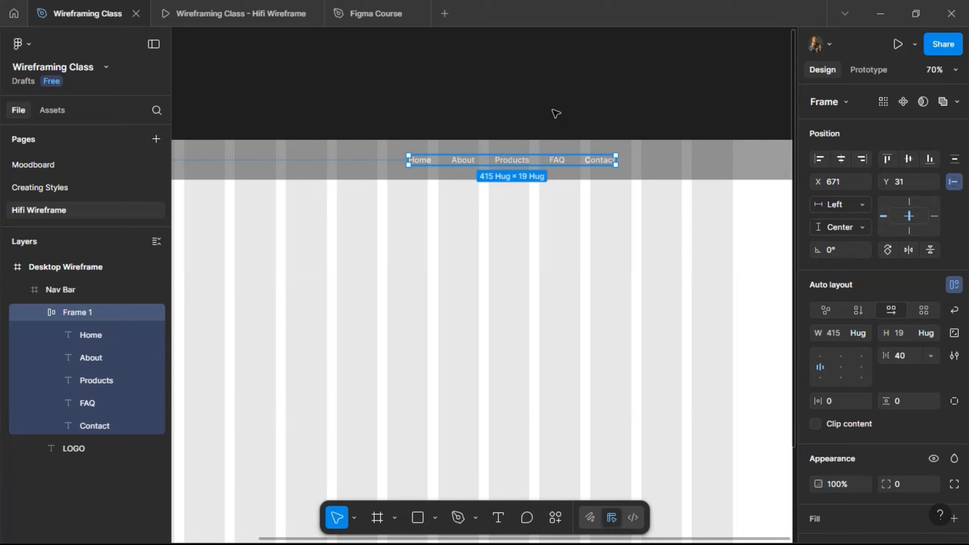
- Add the text Join the waitlist on the empty canvas above the Nav Bar
scroll(542, 117, up, 1)
scroll(541, 117, up, 3)
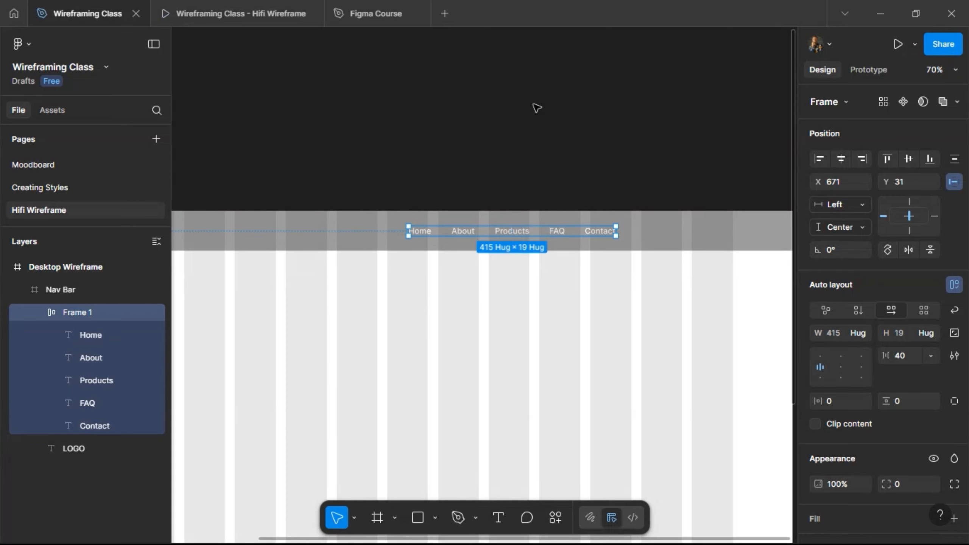
scroll(509, 102, up, 2)
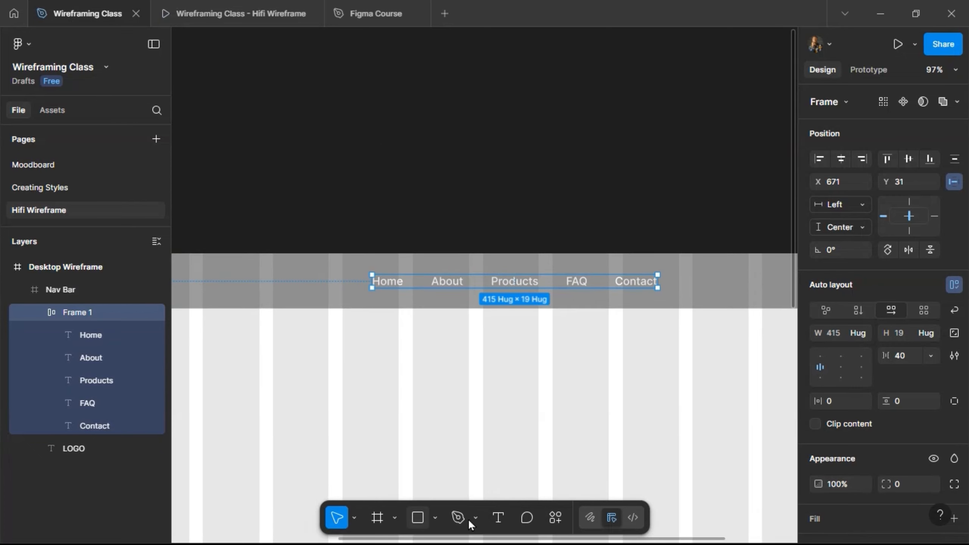
key(t)
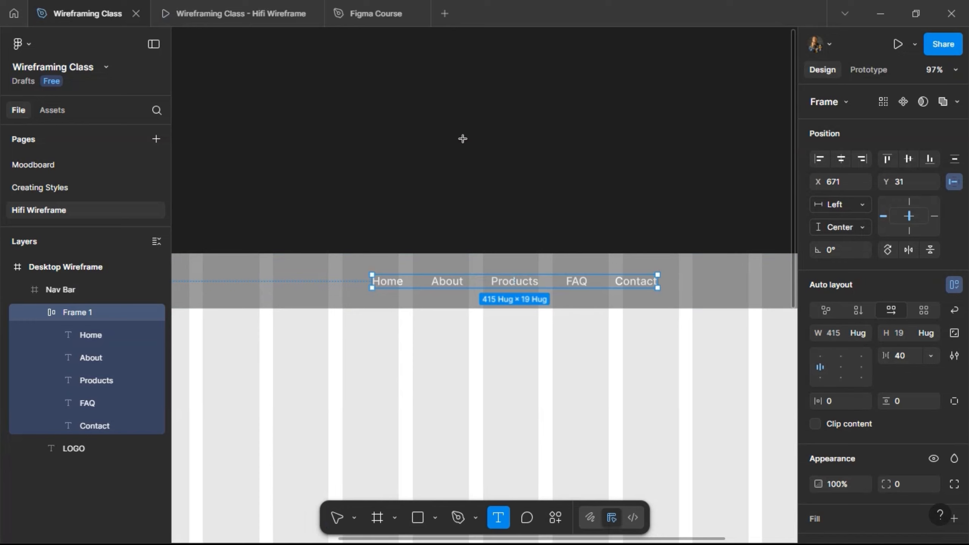
click(506, 204)
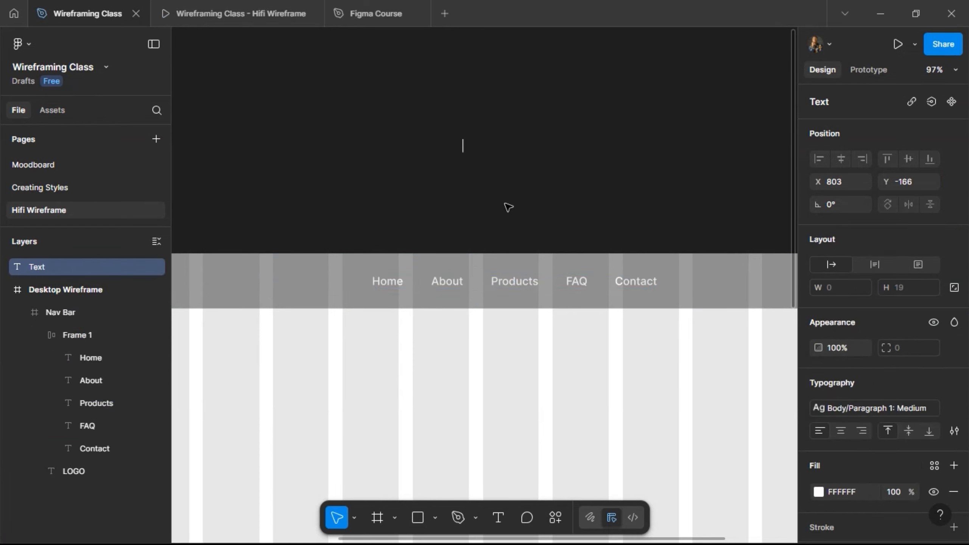
text(Join the waitlist)
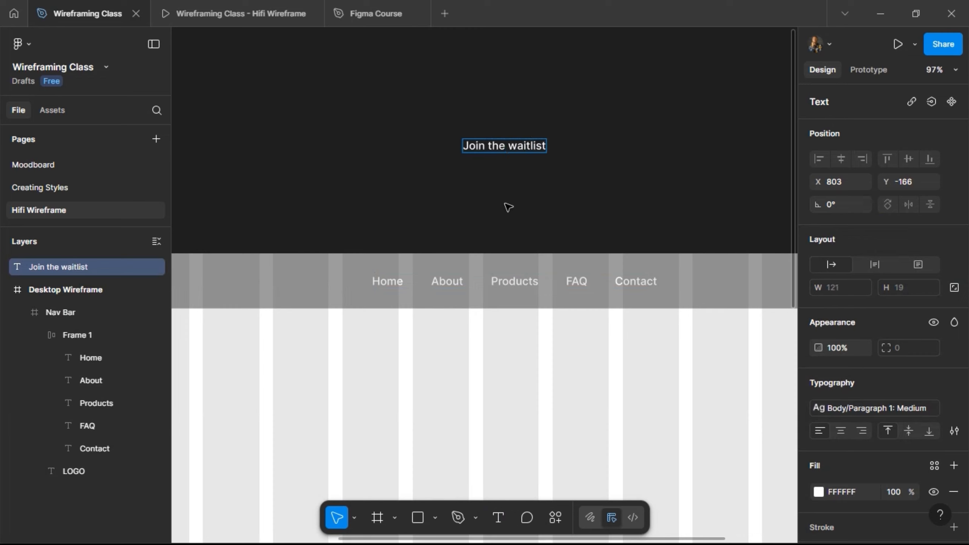
key(Escape)
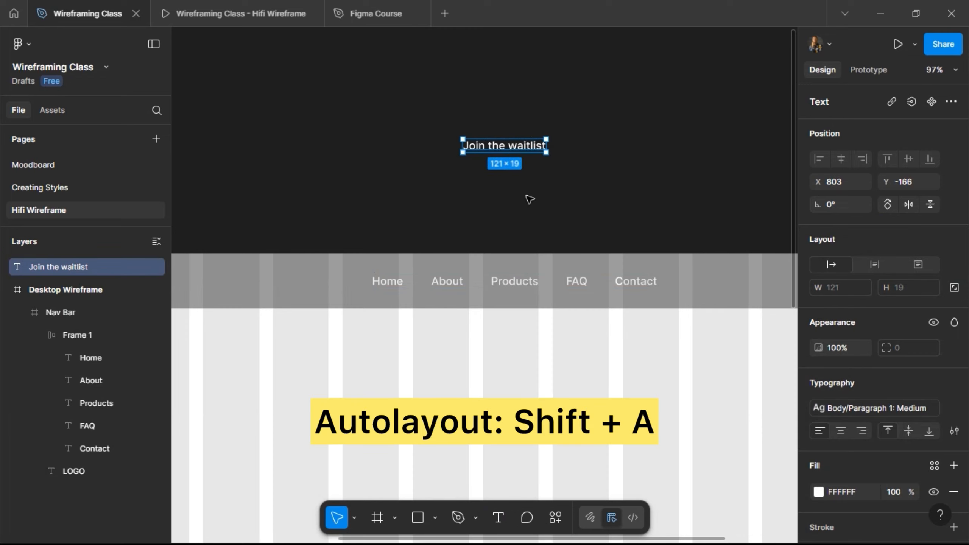
- Wrap the Join the waitlist text in an auto layout frame and rename the frame Button
key(shift+a)
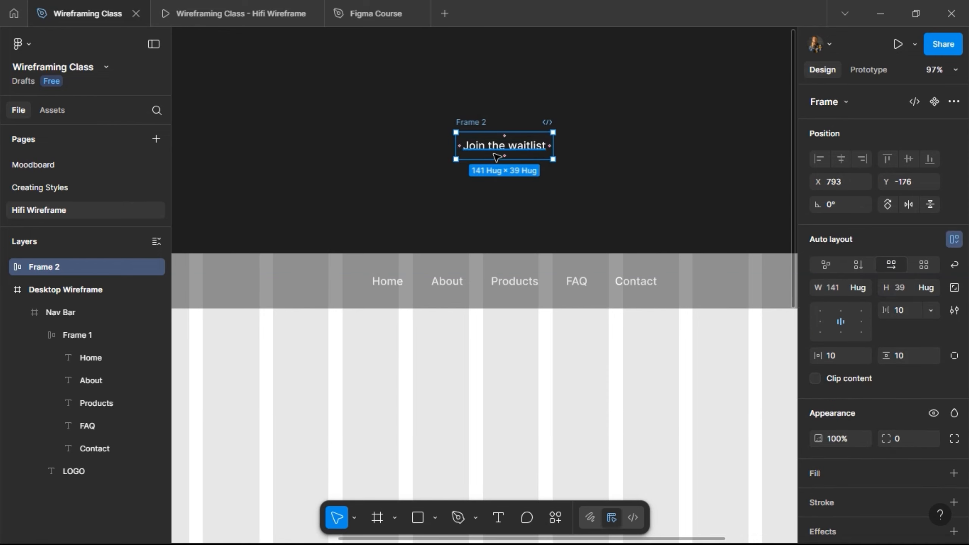
double_click(463, 122)
text(Button)
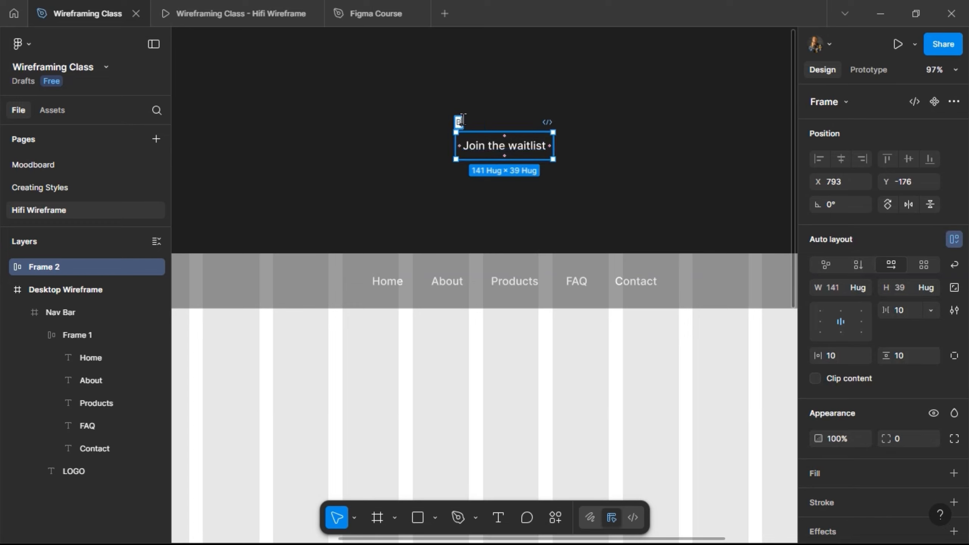
key(Return)
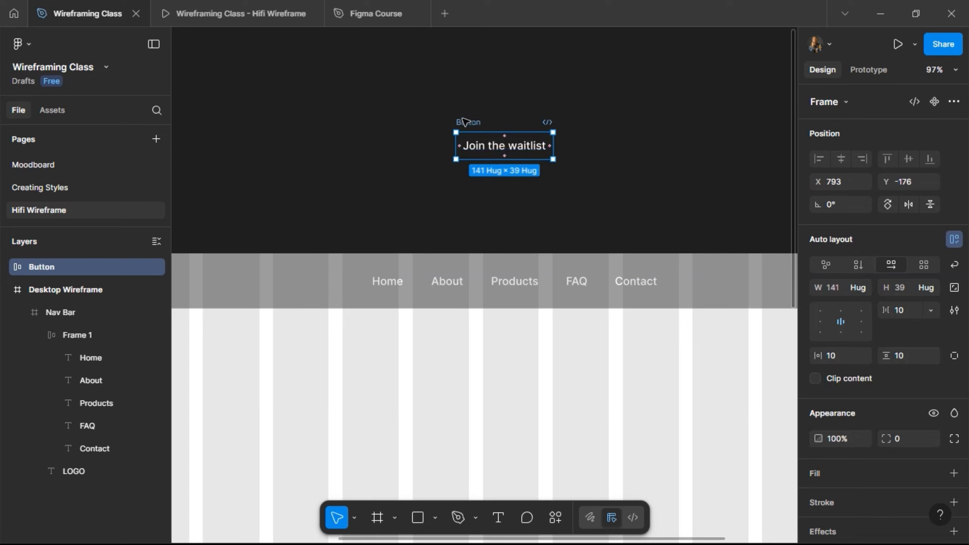
- Set the Button frame's vertical padding to 12 and horizontal padding to 24
click(905, 357)
key(Return)
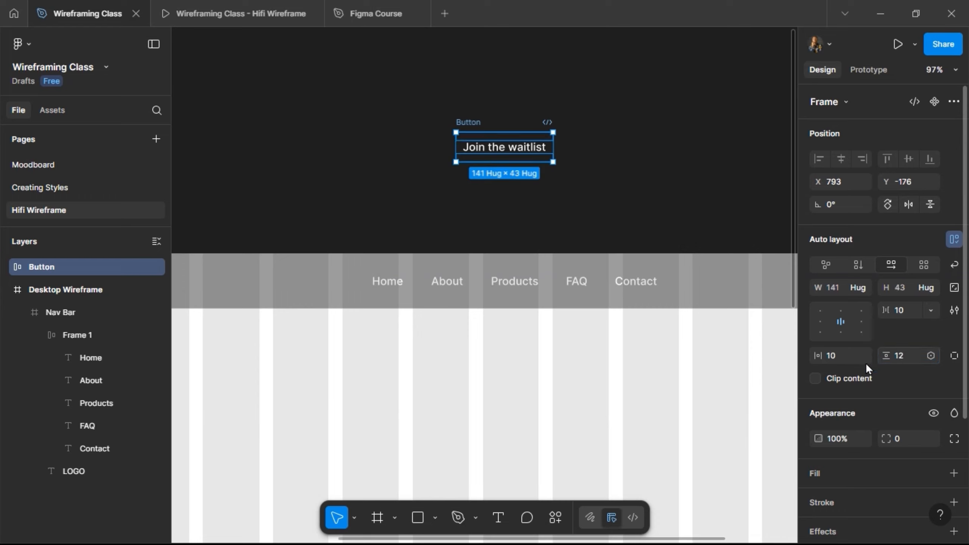
text(24)
key(Return)
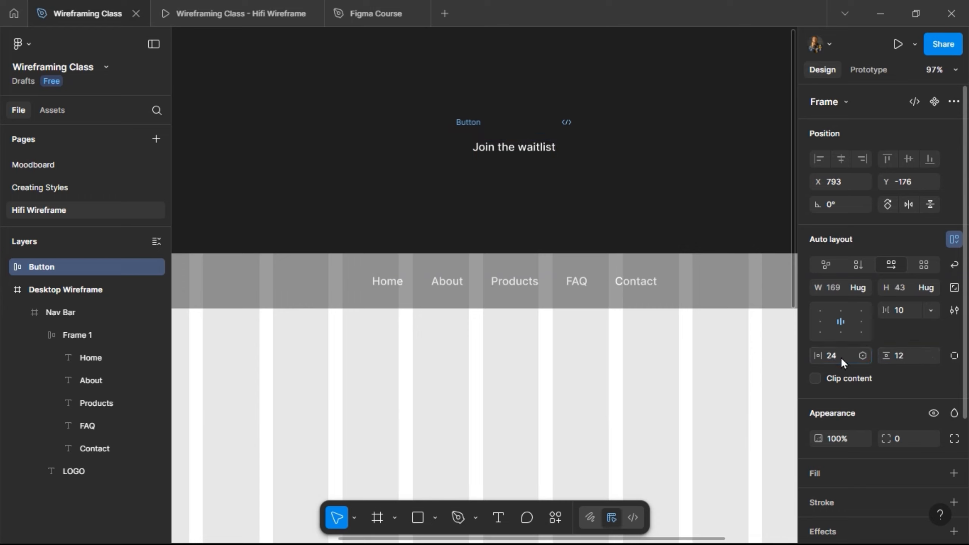
- Fill the Button frame with the Black color style
scroll(914, 409, down, 4)
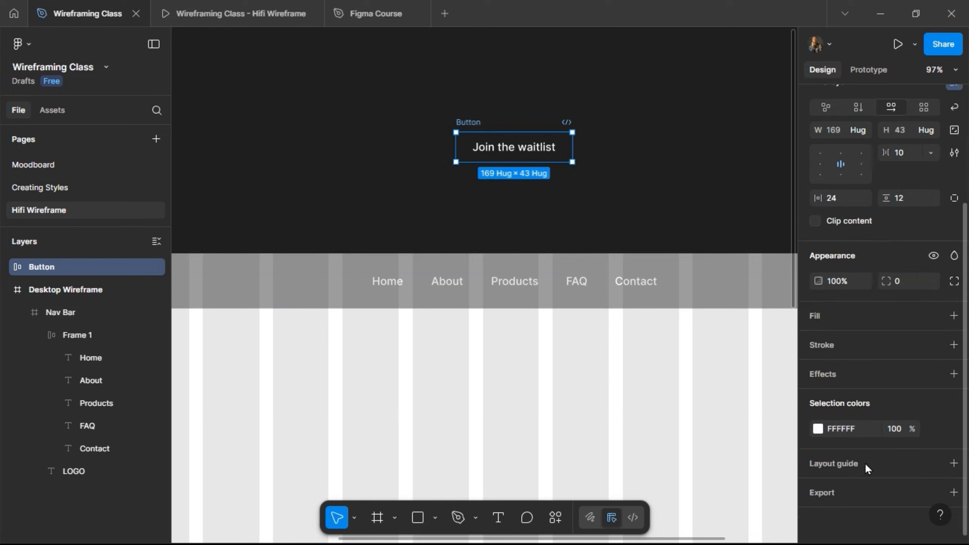
click(931, 316)
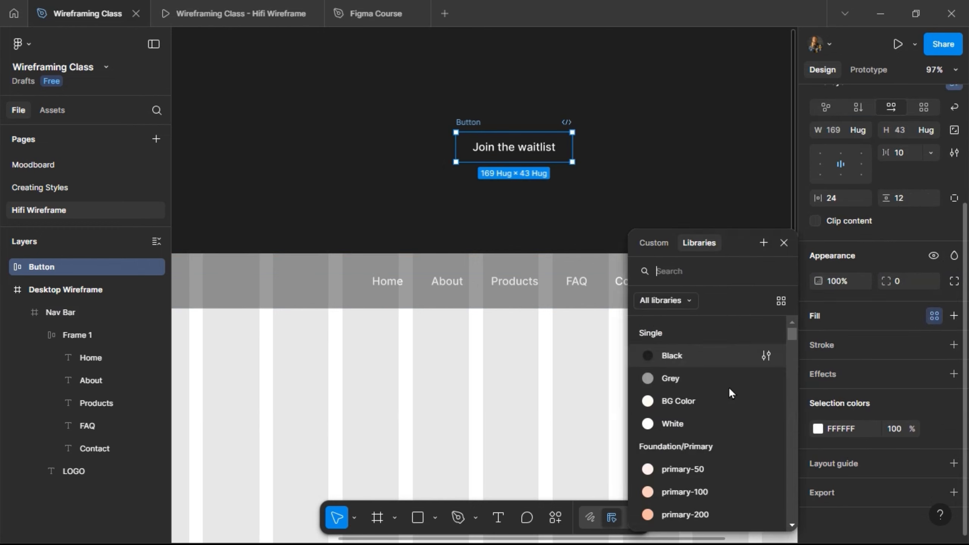
click(703, 359)
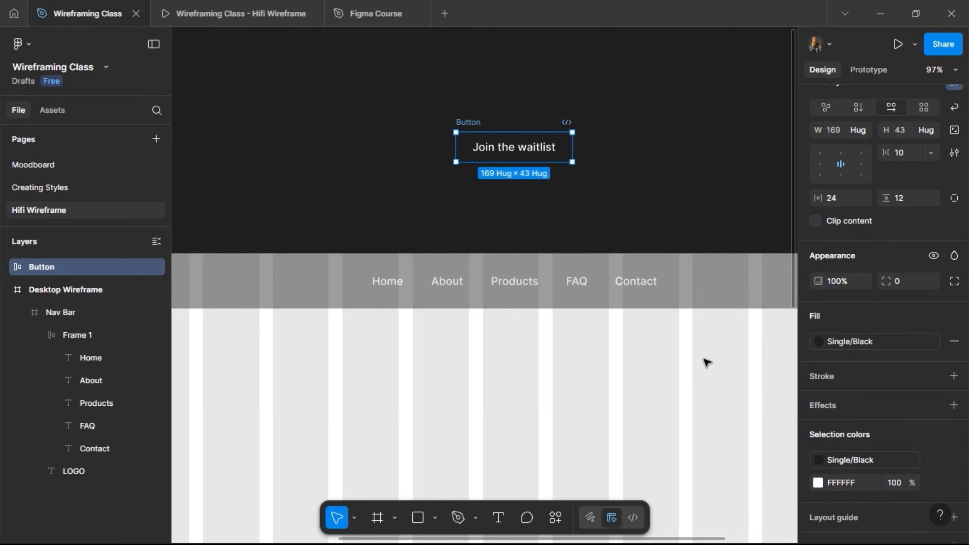
- Change the Button frame's fill to the primary-500 color style
click(832, 344)
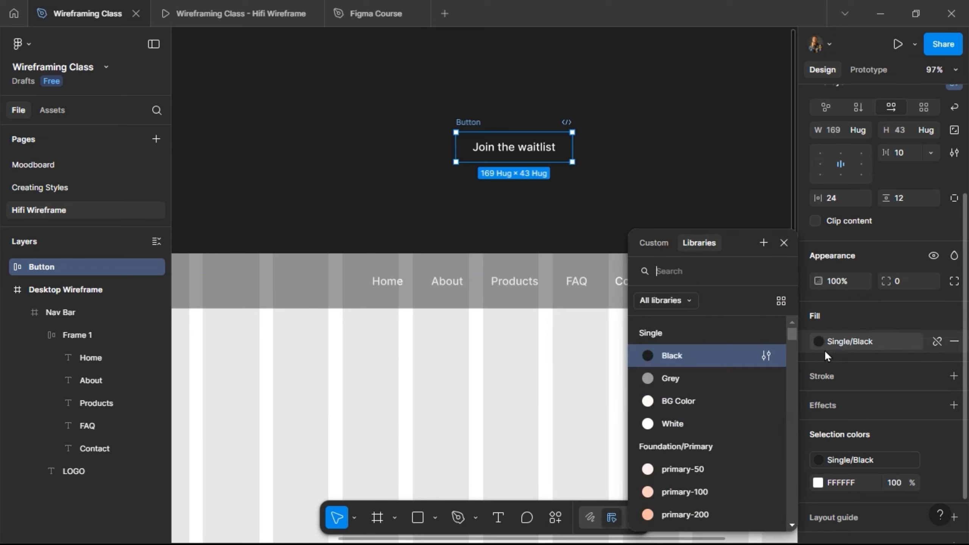
scroll(711, 442, down, 3)
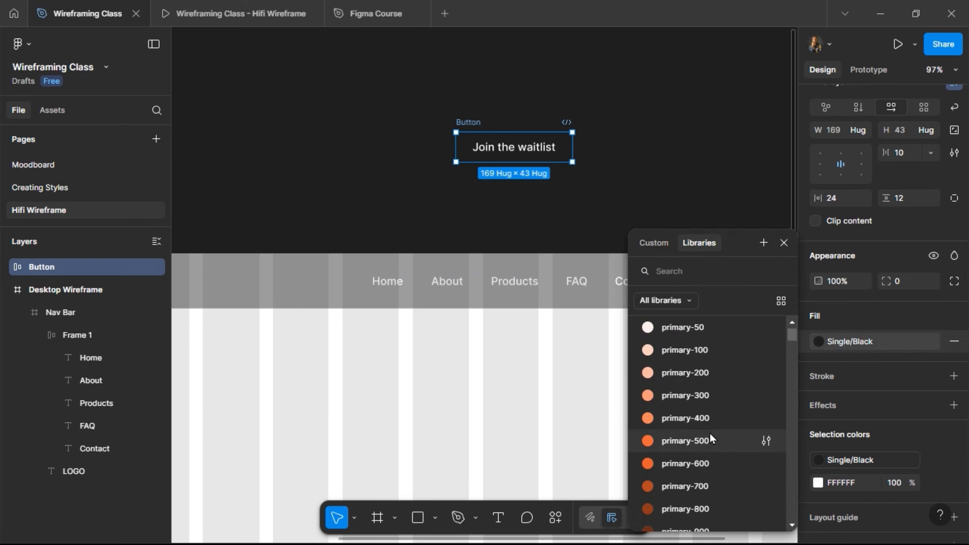
click(709, 435)
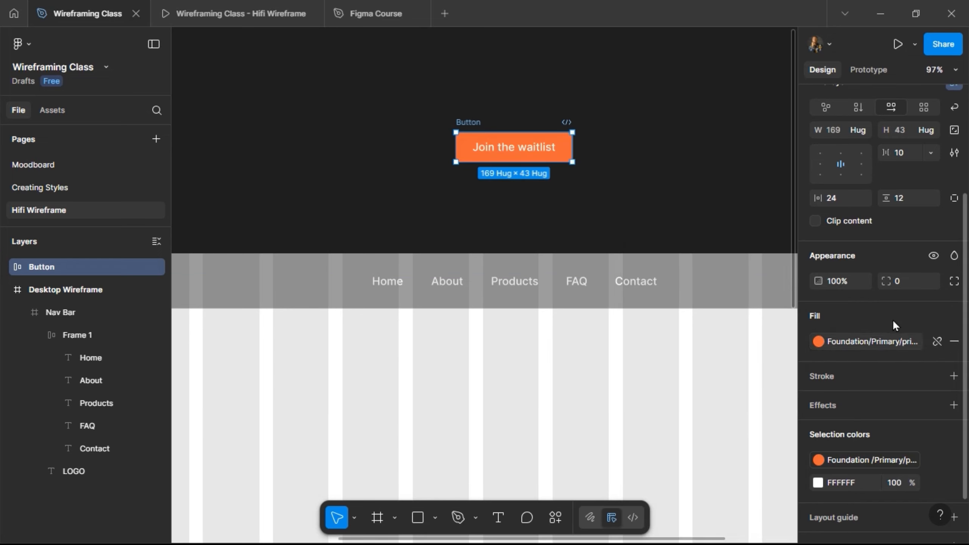
- Round the Button frame's corners, trying a radius of 12 and settling on 8
text(12)
key(Return)
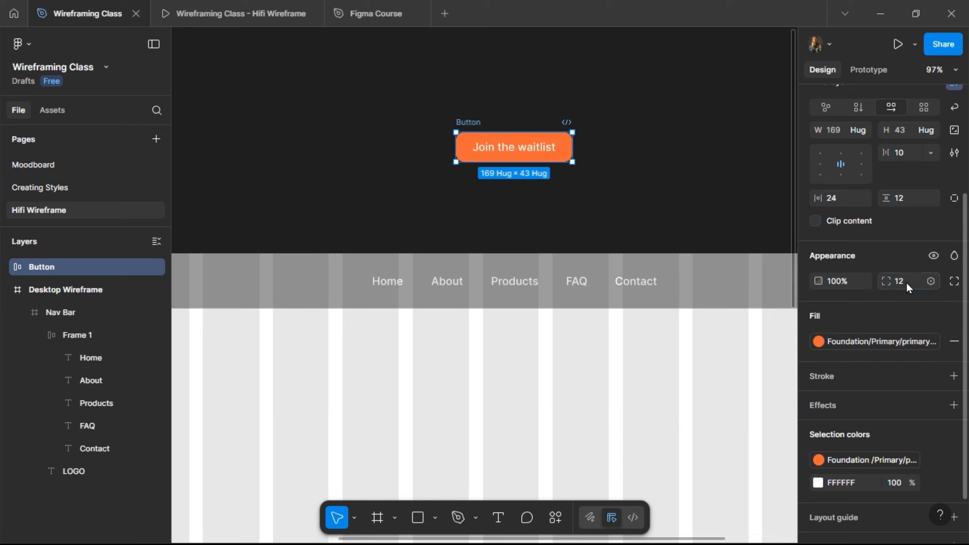
text(8)
key(Return)
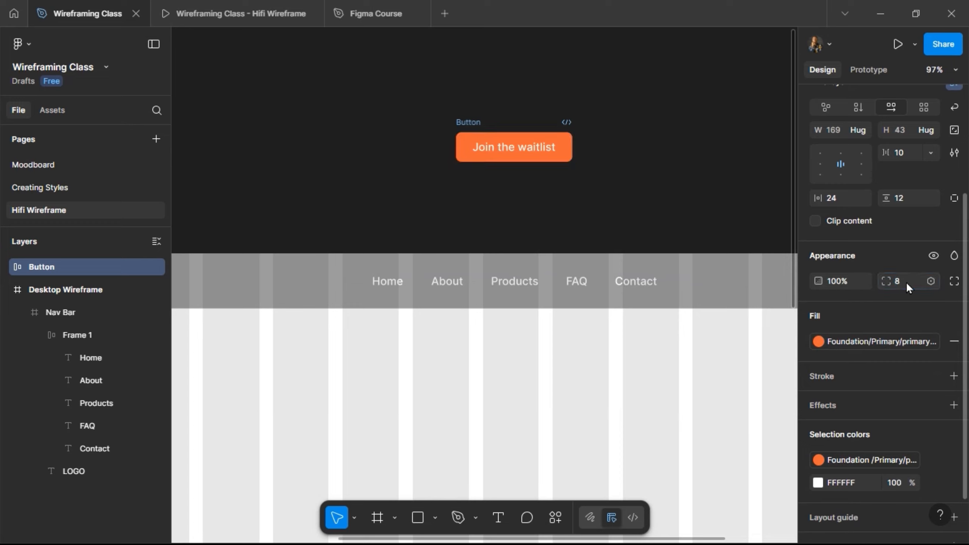
- Apply the Paragraph 1: Semi Bold text style to the Join the waitlist text inside the Button
click(506, 147)
double_click(508, 148)
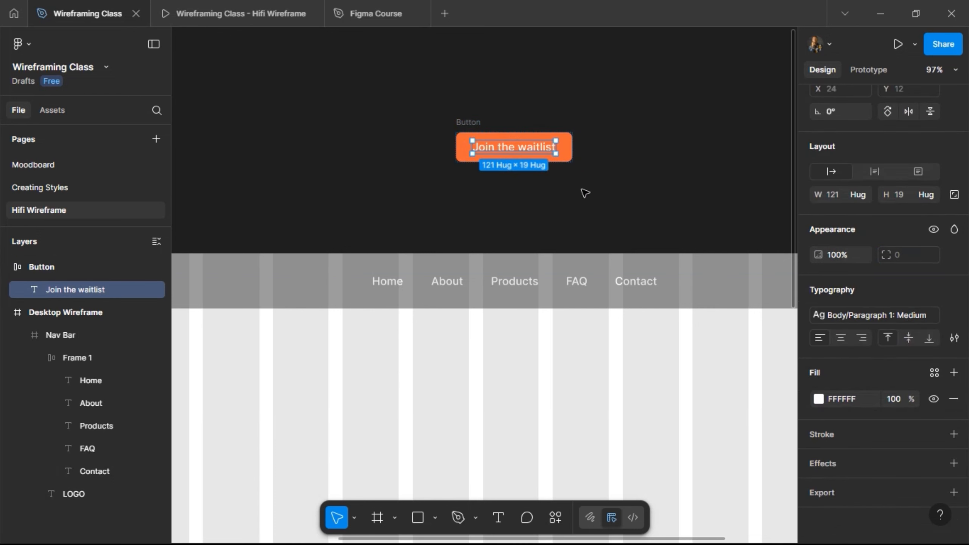
click(880, 314)
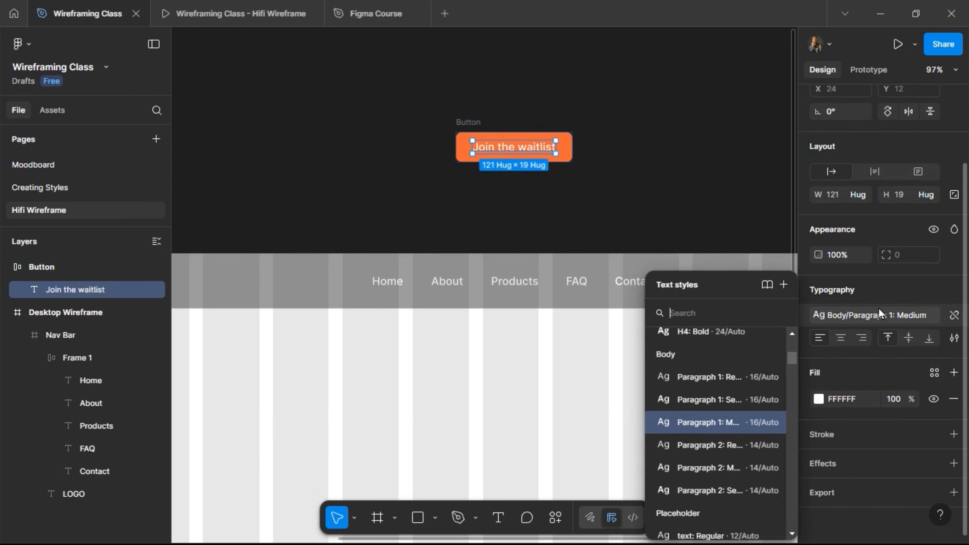
click(718, 403)
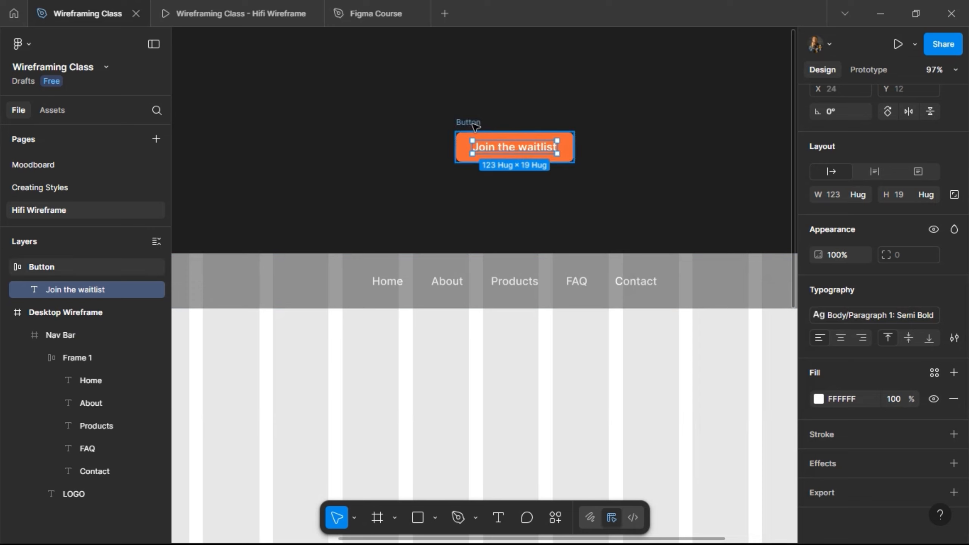
- Convert the Button frame into a component and move it higher above the Nav Bar
click(475, 126)
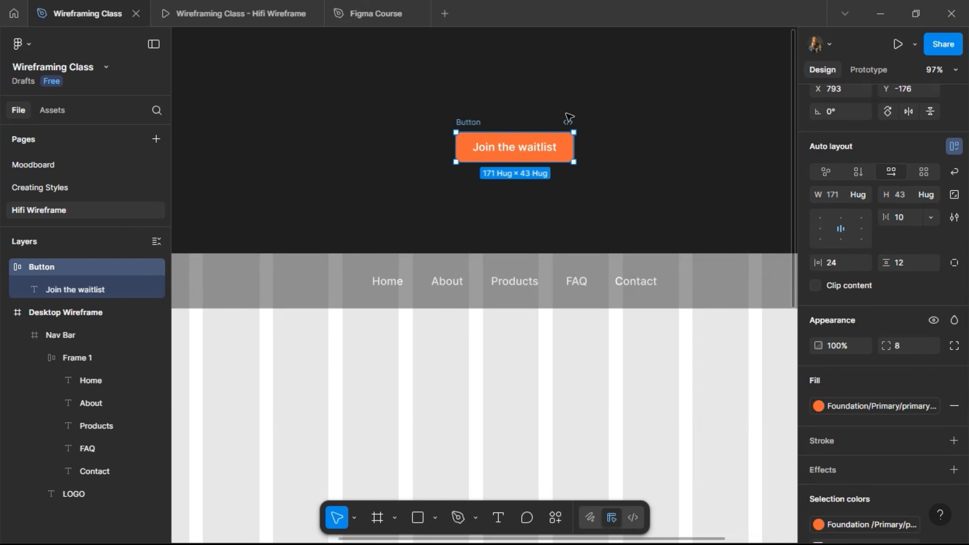
scroll(901, 181, up, 2)
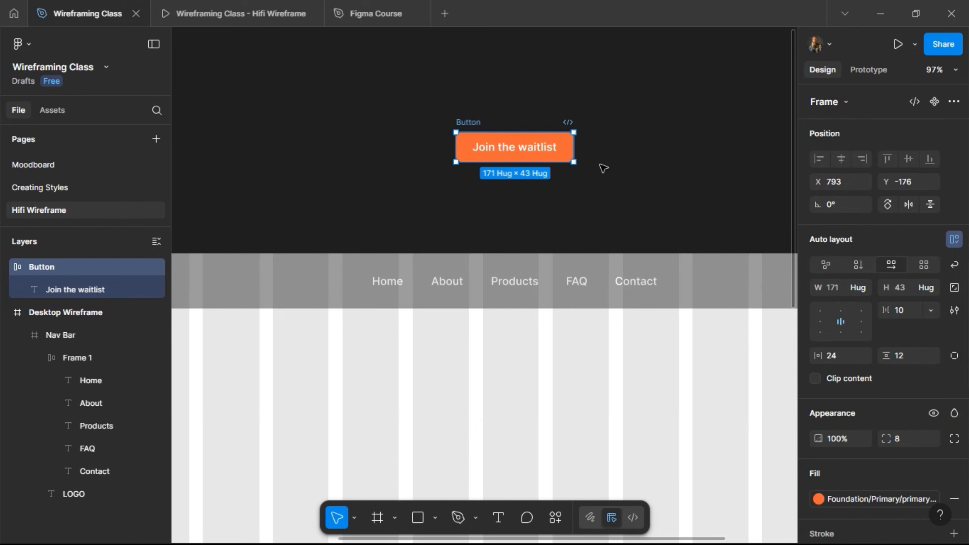
click(49, 109)
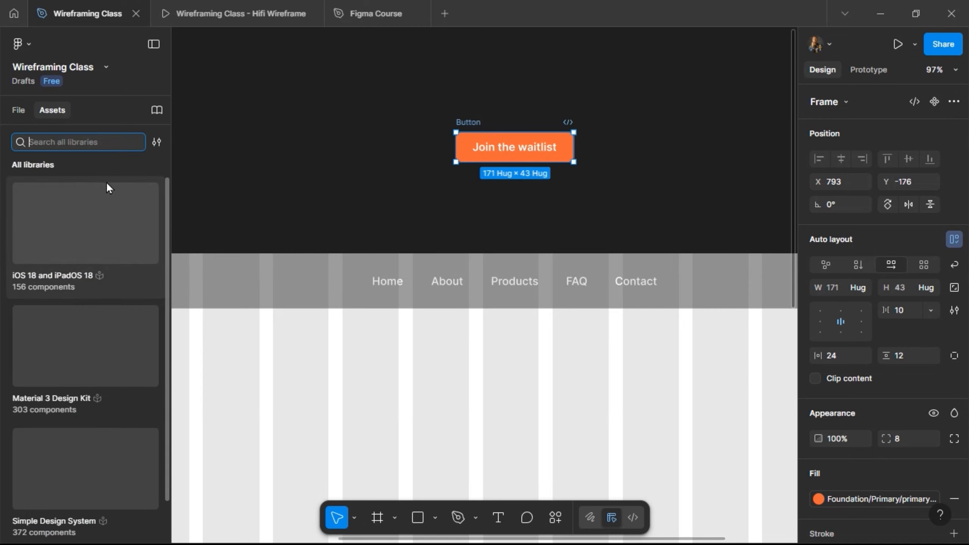
click(17, 109)
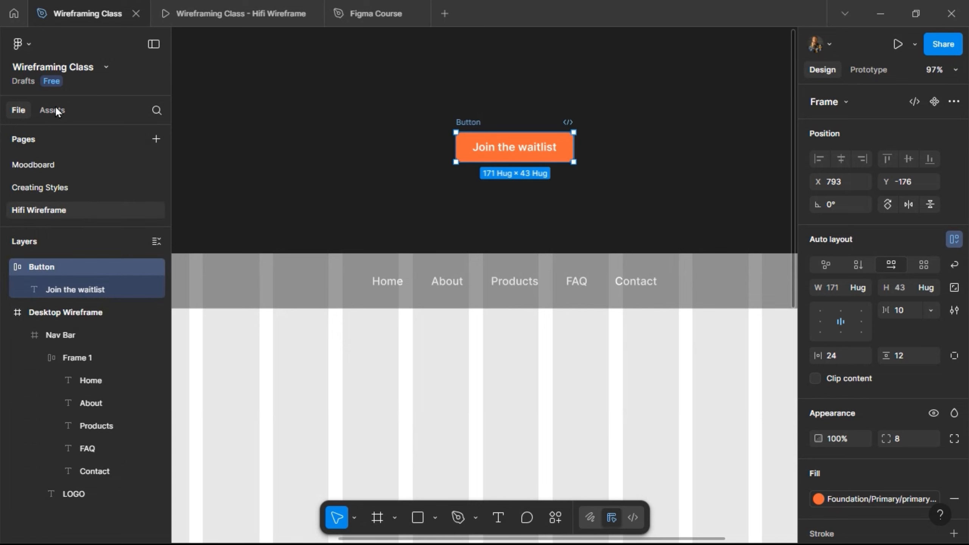
click(934, 102)
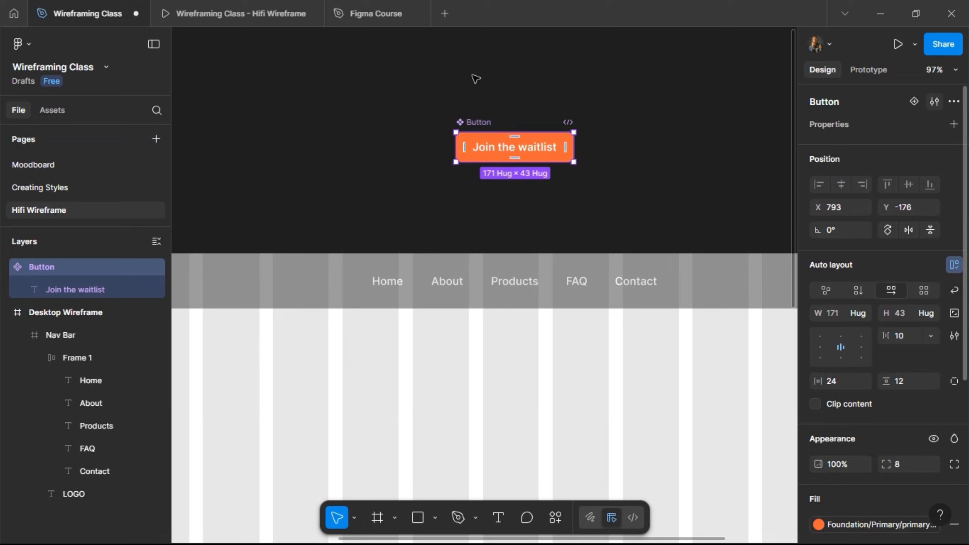
drag(477, 150, 477, 111)
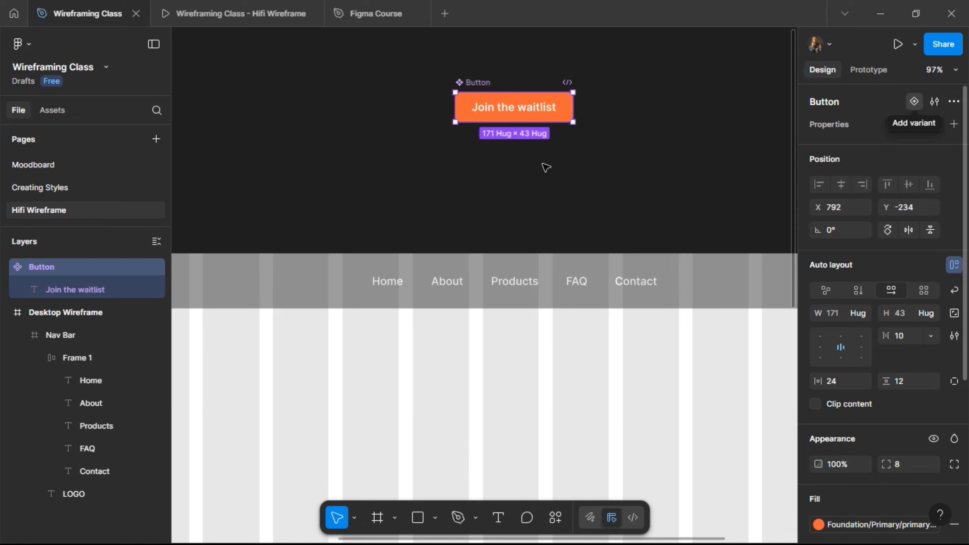
- Add a second variant to the Button component and rename its variant property to State
click(914, 101)
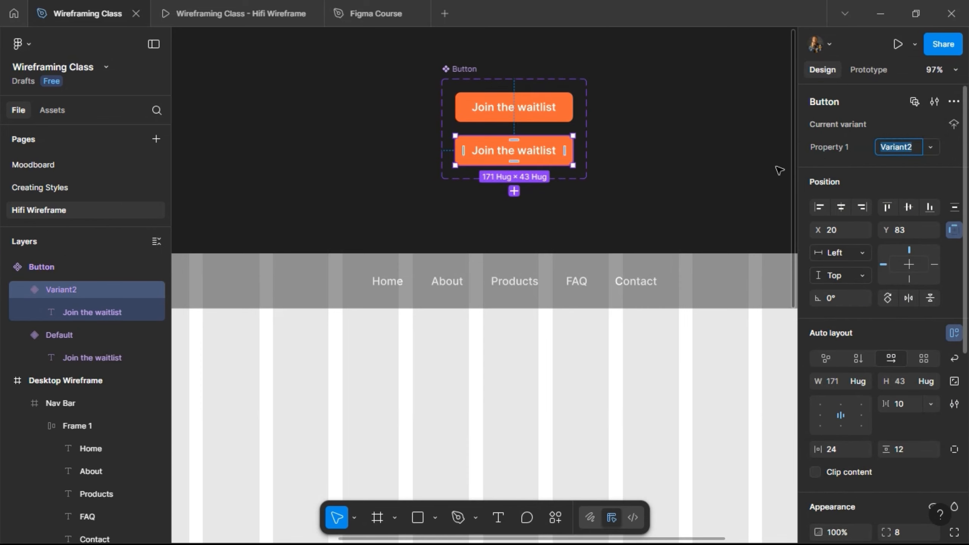
click(535, 107)
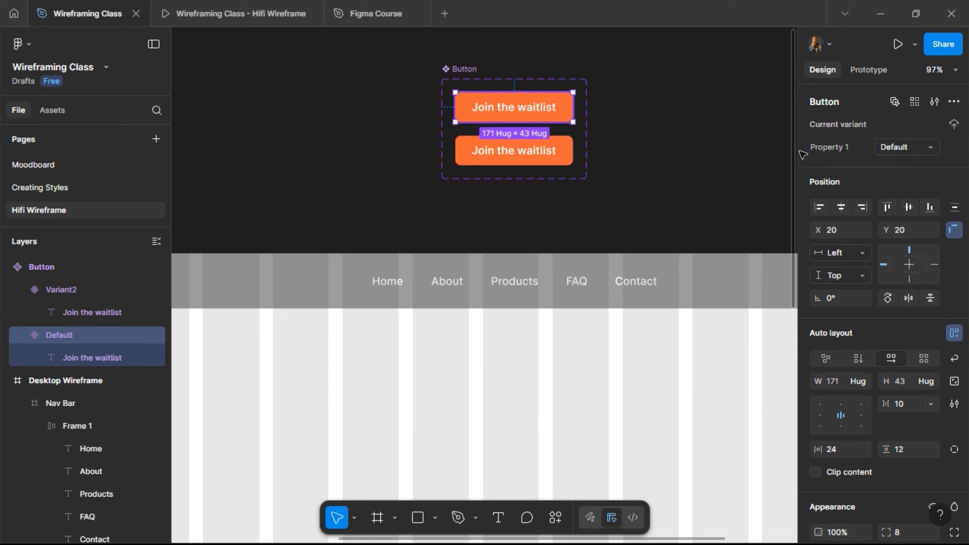
double_click(833, 147)
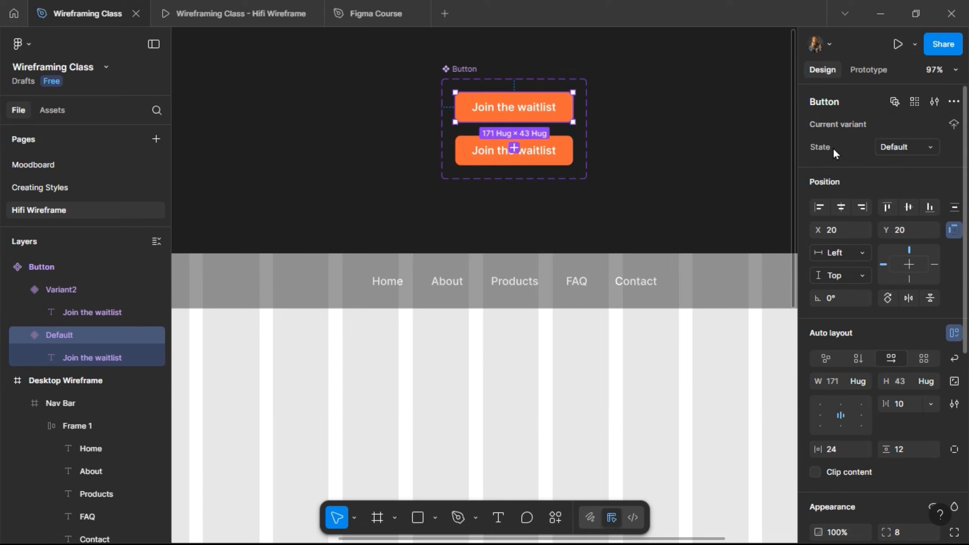
key(Return)
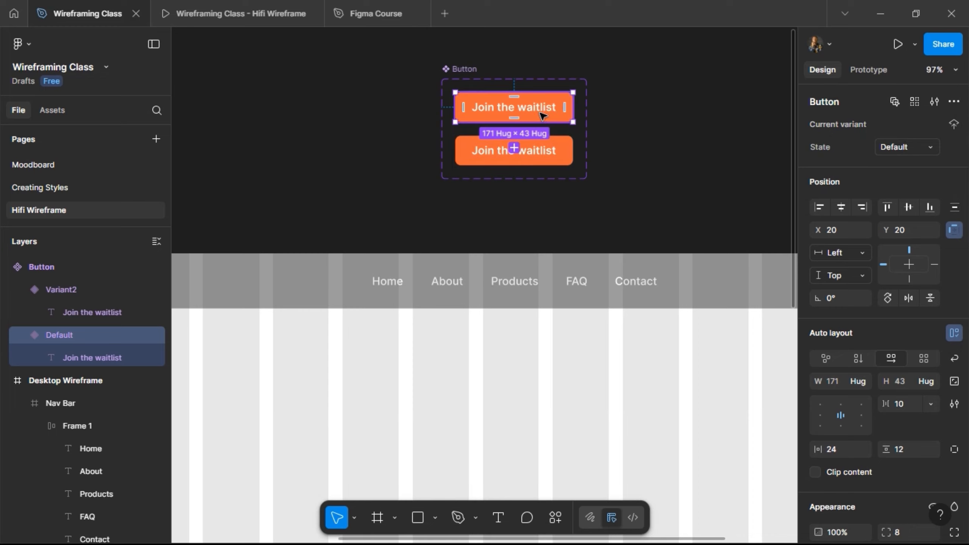
- Change the second Button variant's fill to the primary-700 color style
click(553, 161)
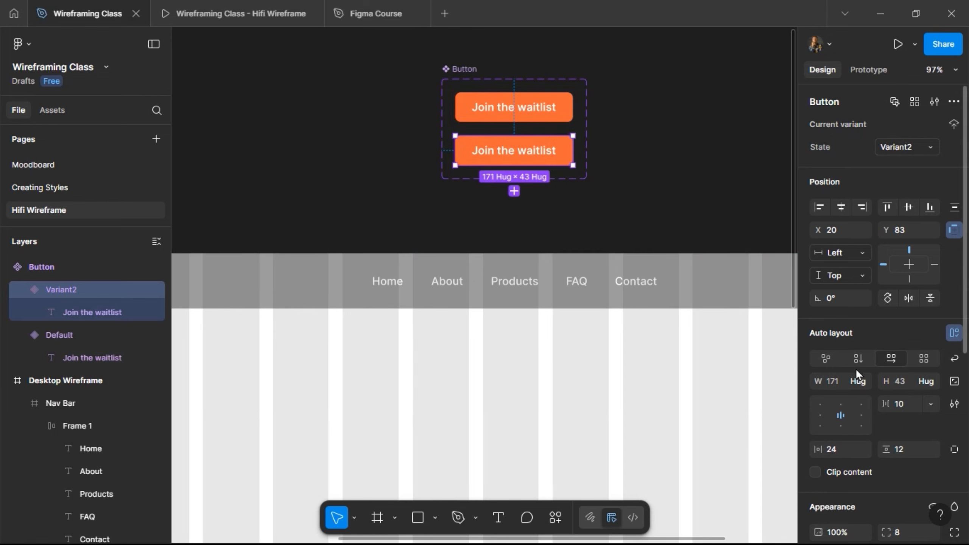
scroll(854, 369, down, 2)
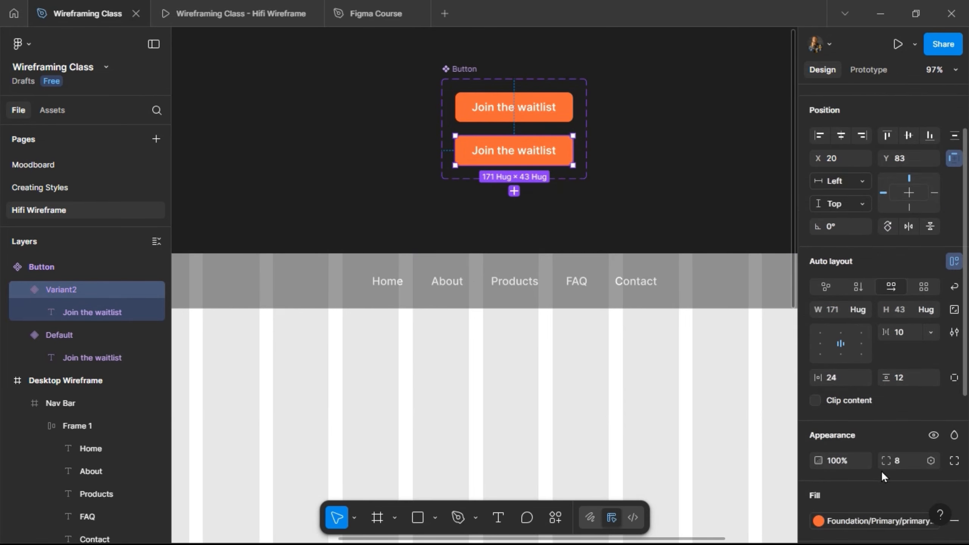
scroll(881, 471, down, 2)
click(930, 449)
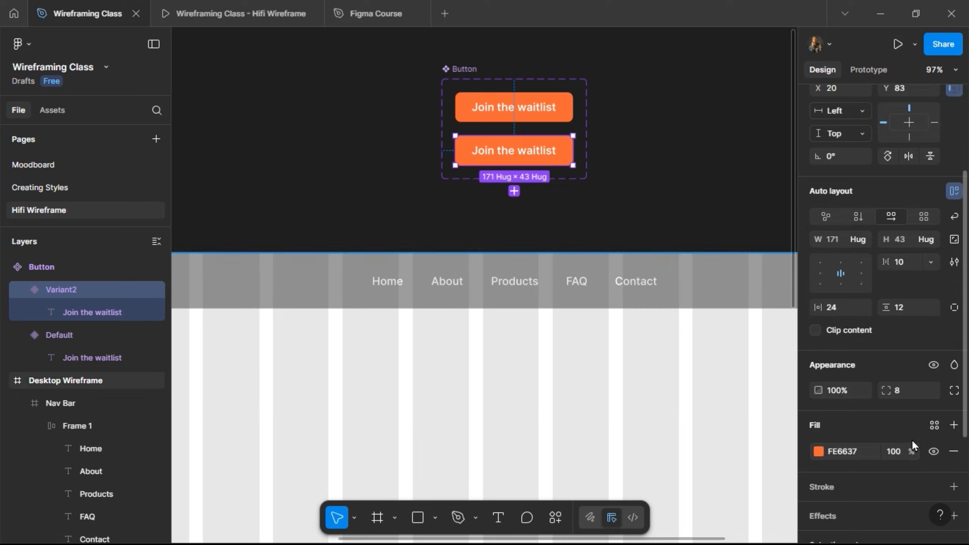
key(ctrl+z)
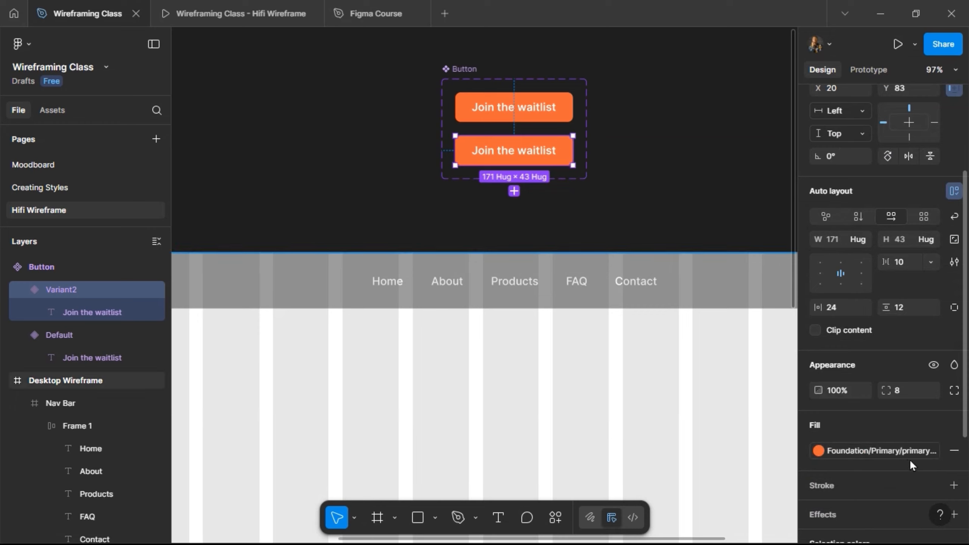
click(866, 448)
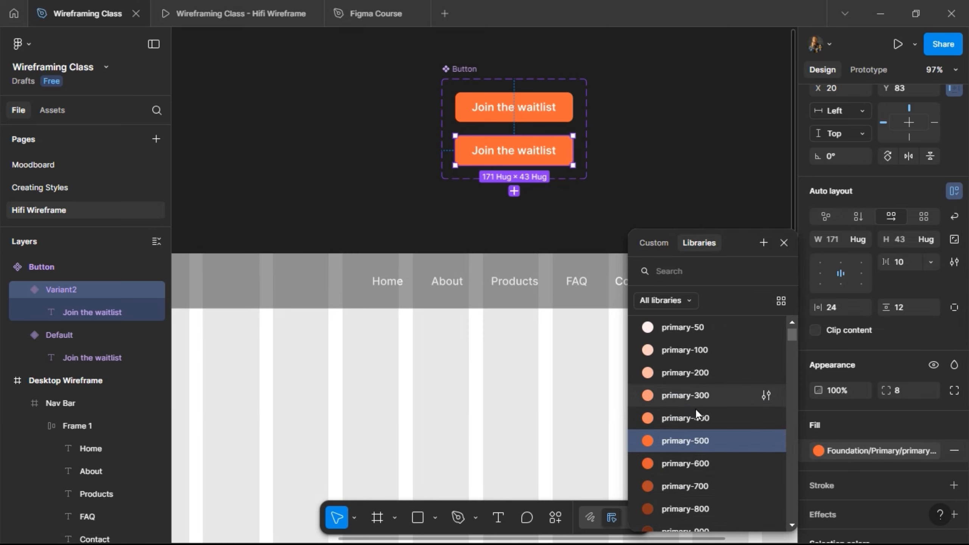
click(696, 487)
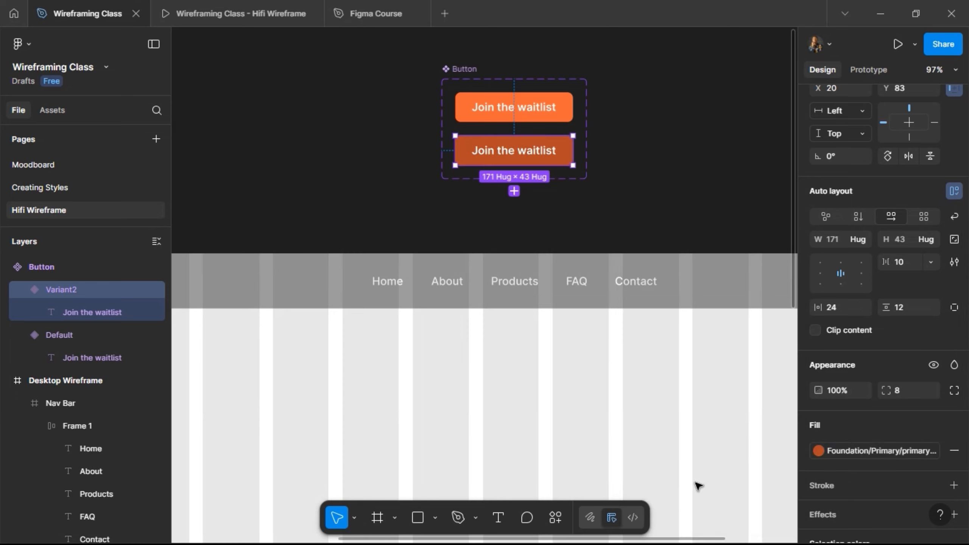
- Try the primary-600 fill on the second Button variant, then reapply primary-700
click(859, 450)
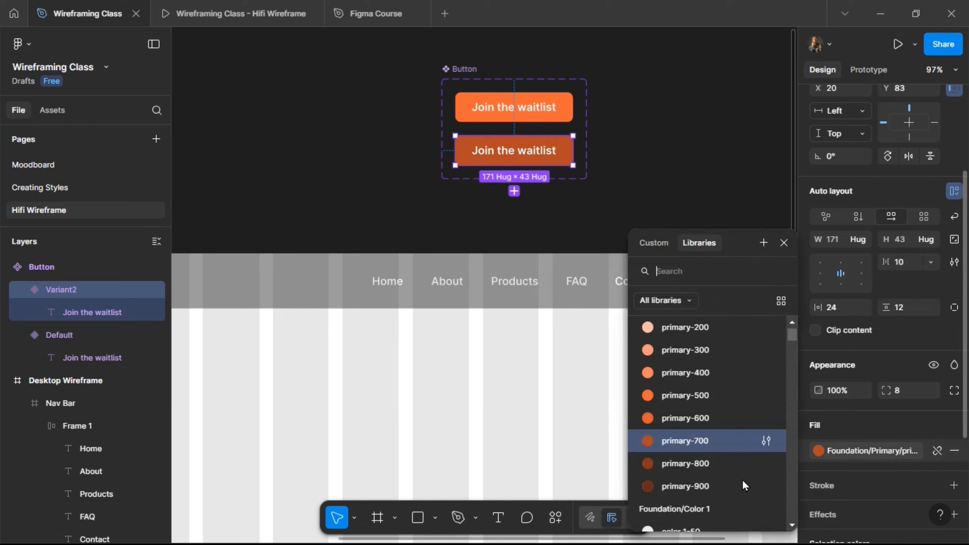
click(710, 425)
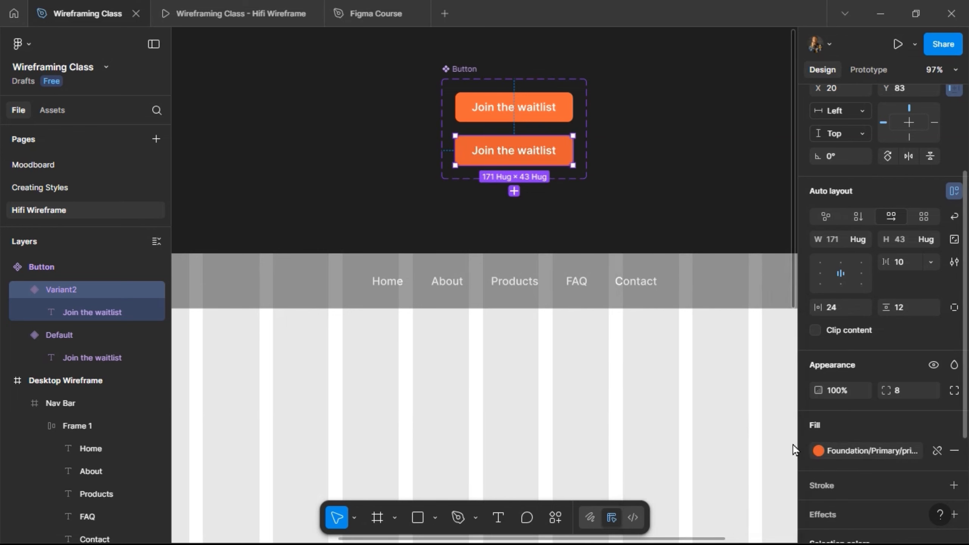
click(871, 447)
click(702, 464)
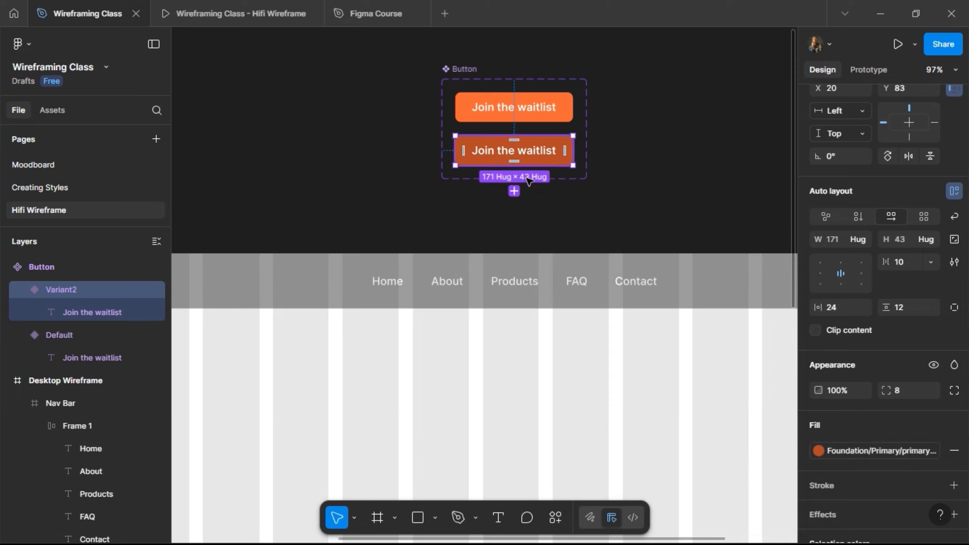
- Add a third variant below the second one in the Button component set and remove its fill
click(514, 192)
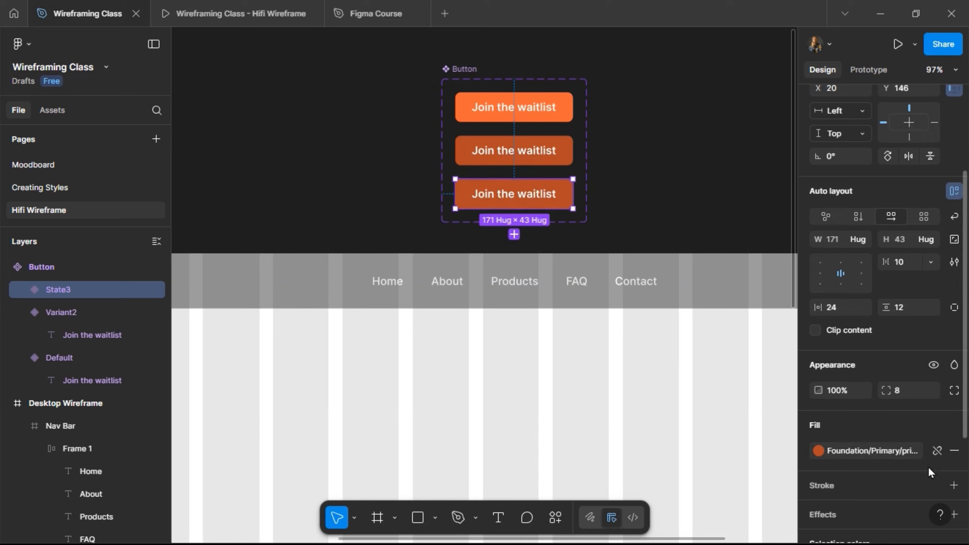
scroll(931, 425, down, 2)
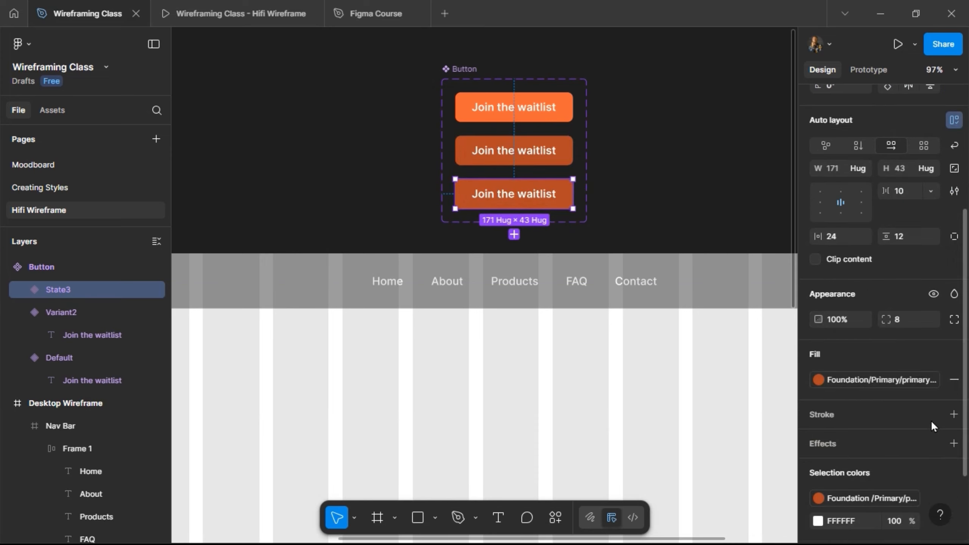
click(954, 379)
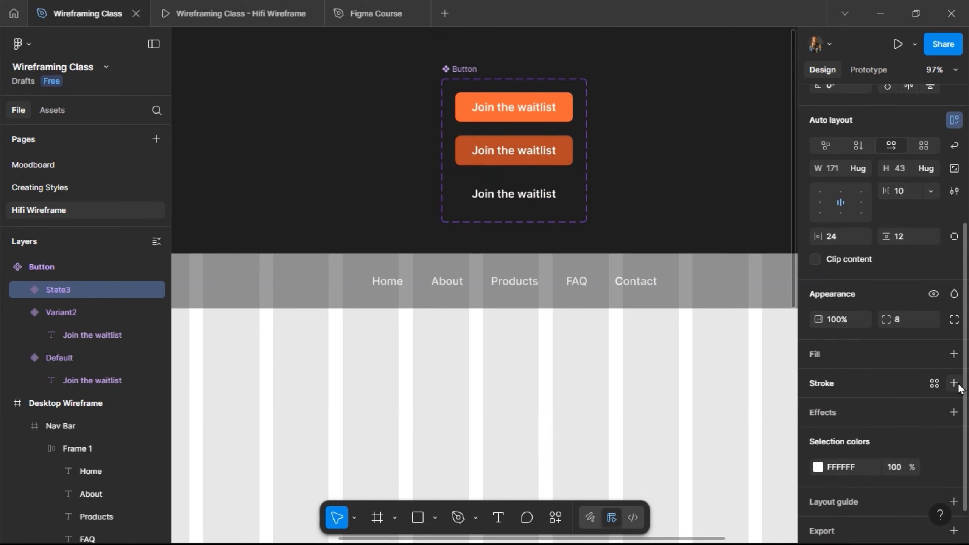
- Add a stroke to the third Button variant using the primary-500 color style
click(867, 394)
click(934, 387)
click(934, 388)
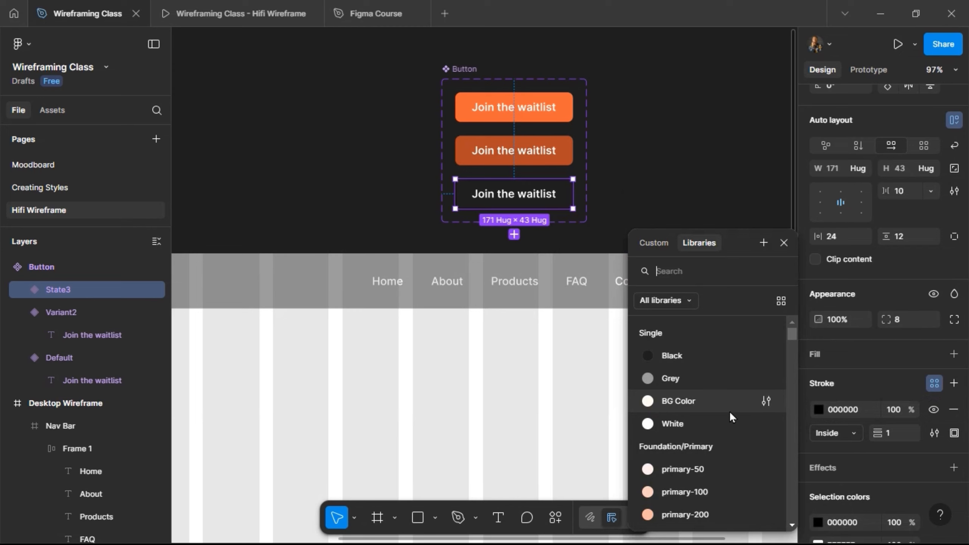
scroll(729, 410, down, 3)
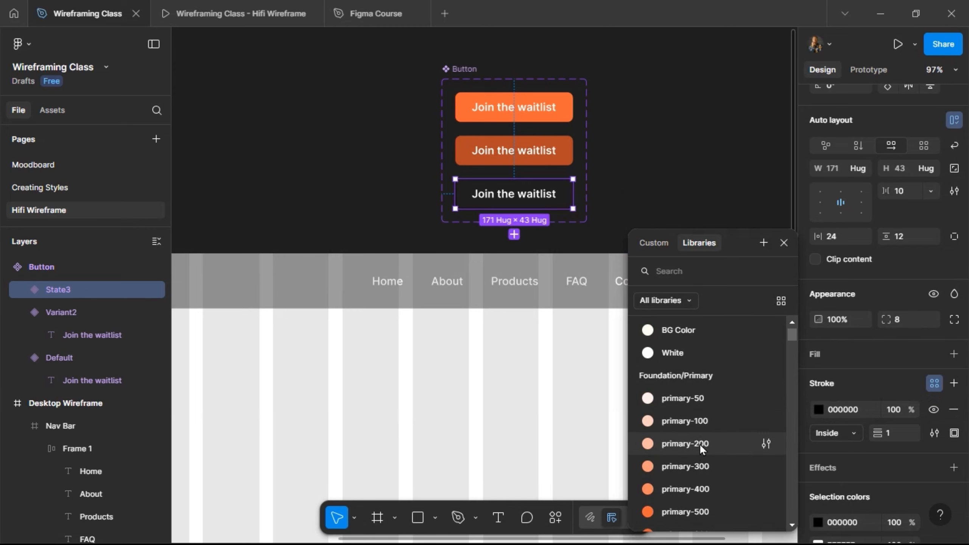
click(706, 505)
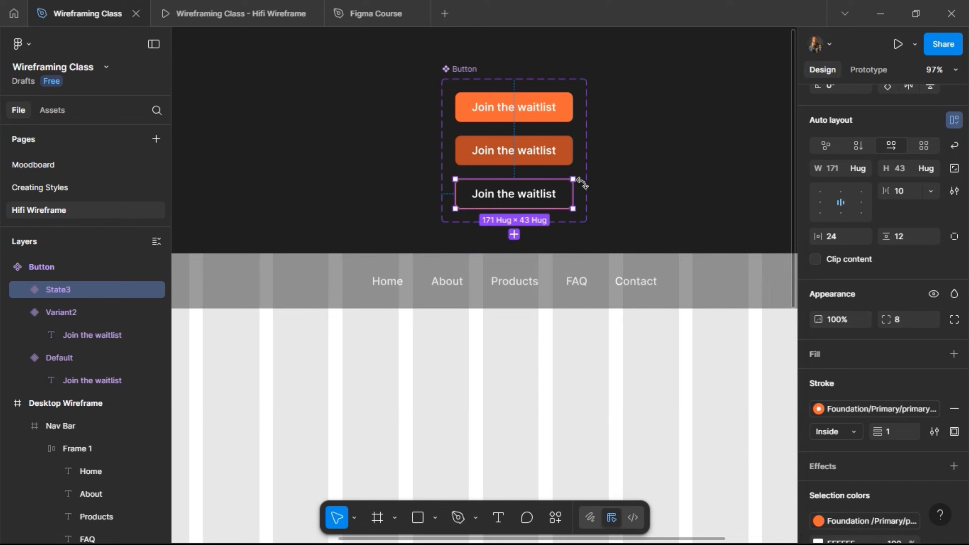
- Move the Button component set a little higher above the Nav Bar and select its Default variant
click(451, 50)
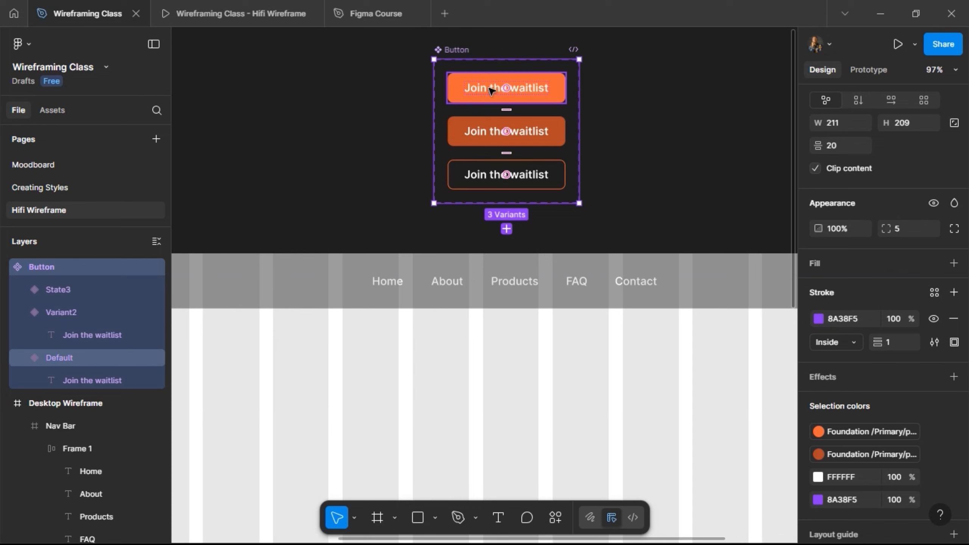
click(491, 91)
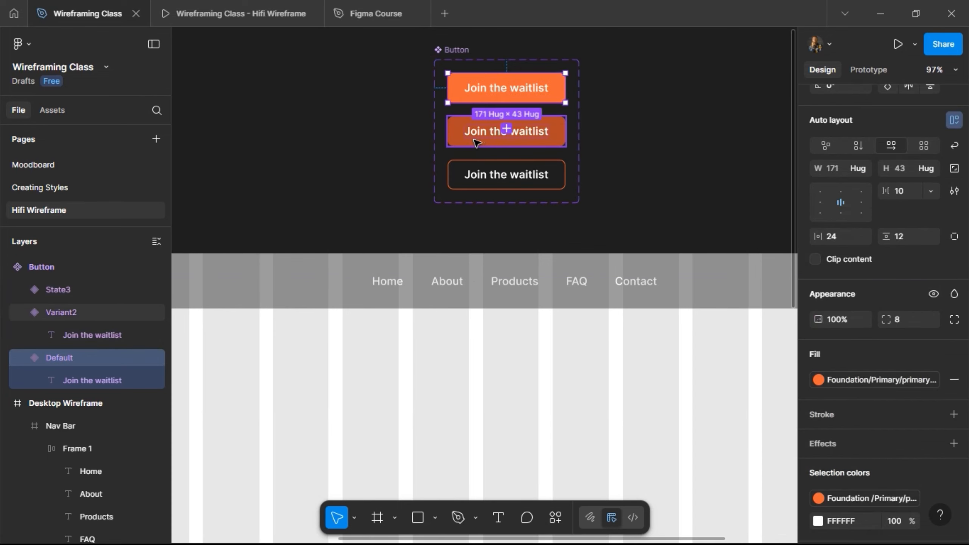
- Set the State of the second Button variant to Hovered and of the third, outlined variant to Outline
scroll(883, 148, up, 5)
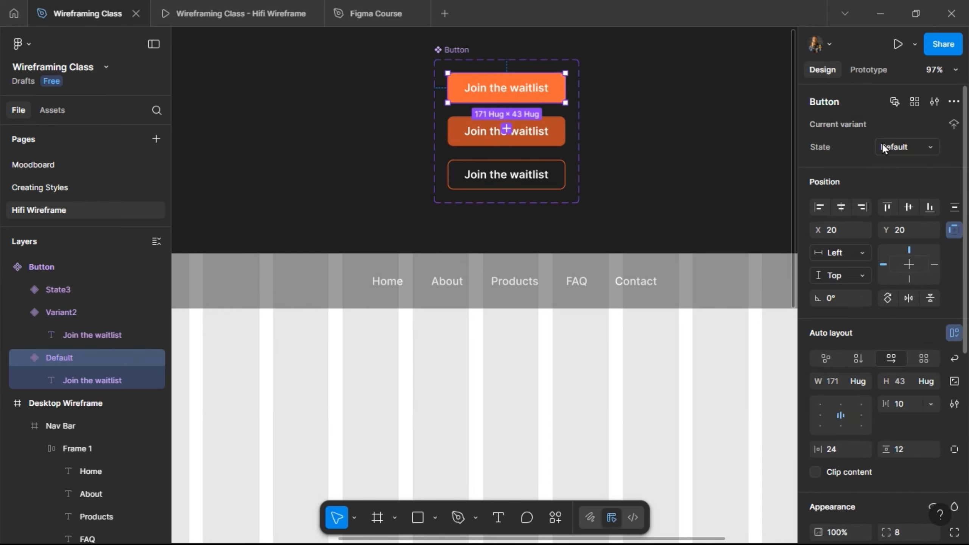
click(557, 134)
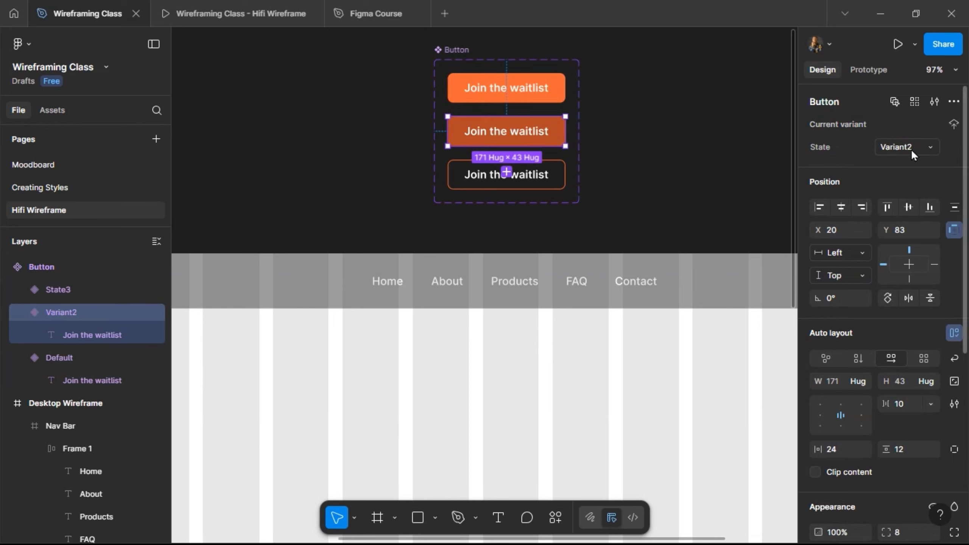
click(888, 147)
key(Return)
click(561, 176)
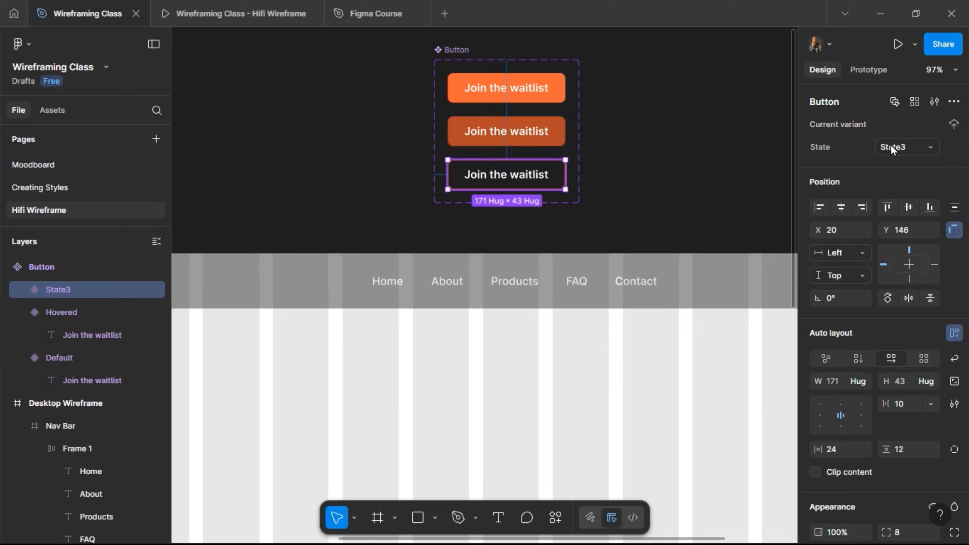
click(892, 147)
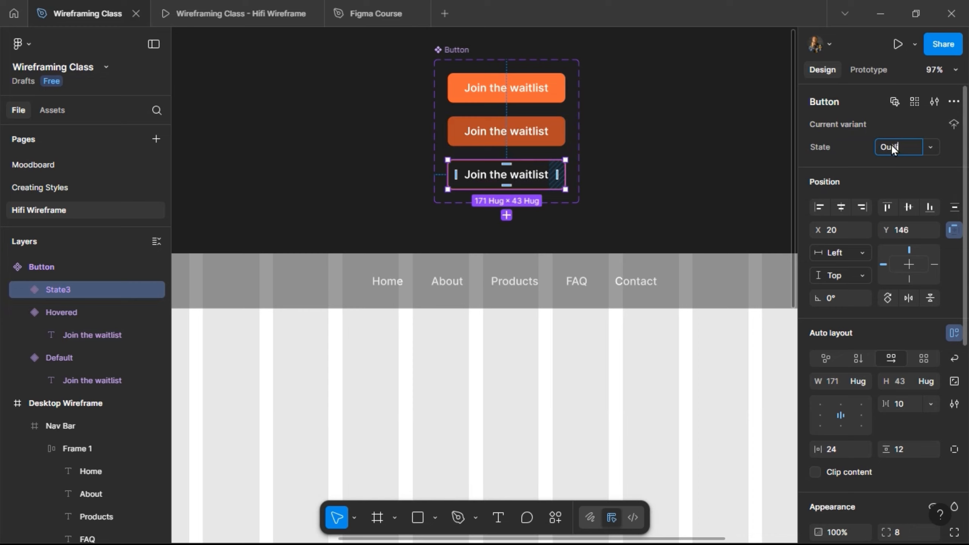
text(Outline)
key(Return)
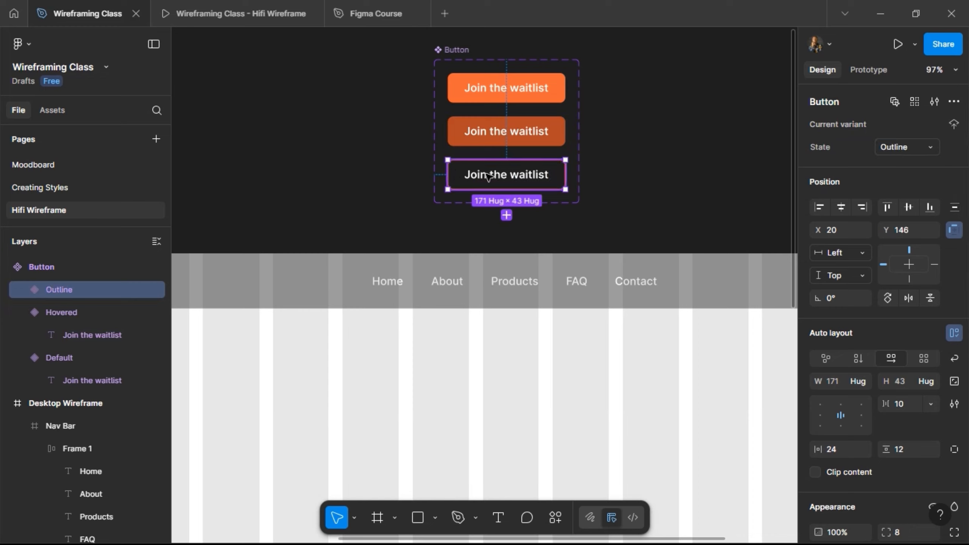
- Create a text property named Text Content for the Join the waitlist labels of all three Button variants
click(513, 93)
click(513, 93)
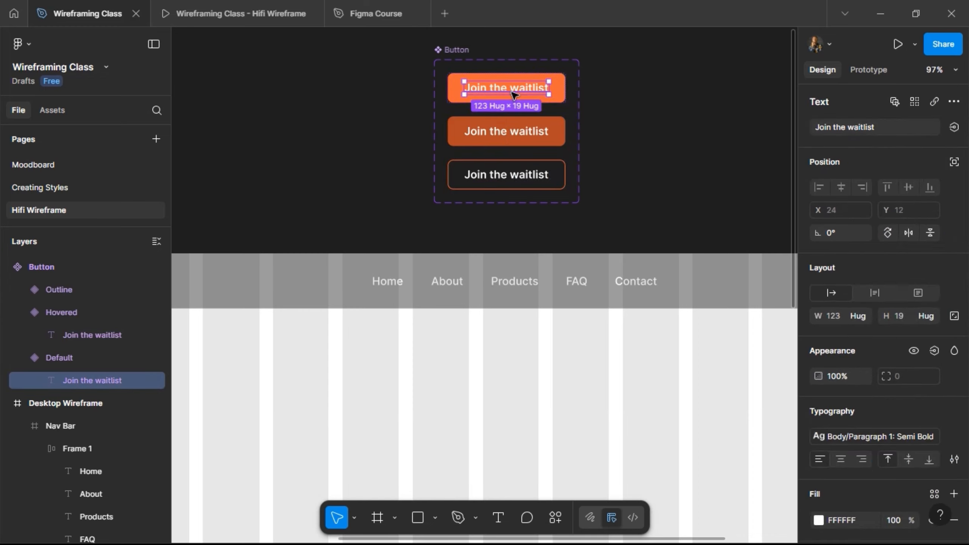
shift+click(530, 132)
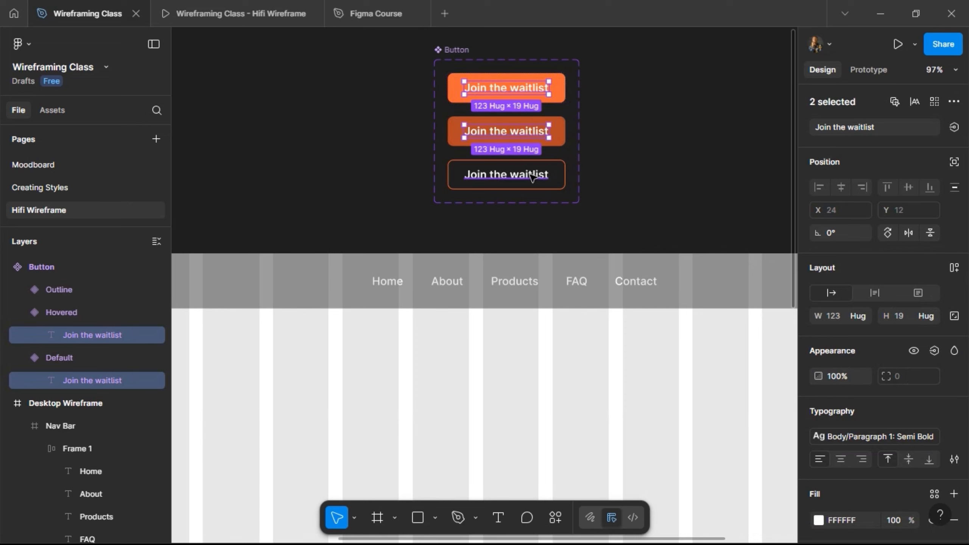
shift+click(530, 174)
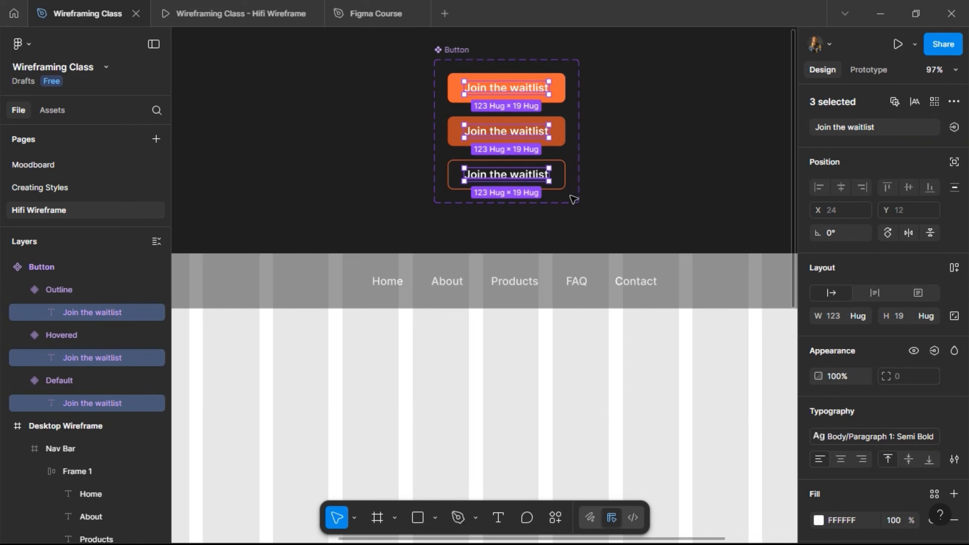
click(953, 128)
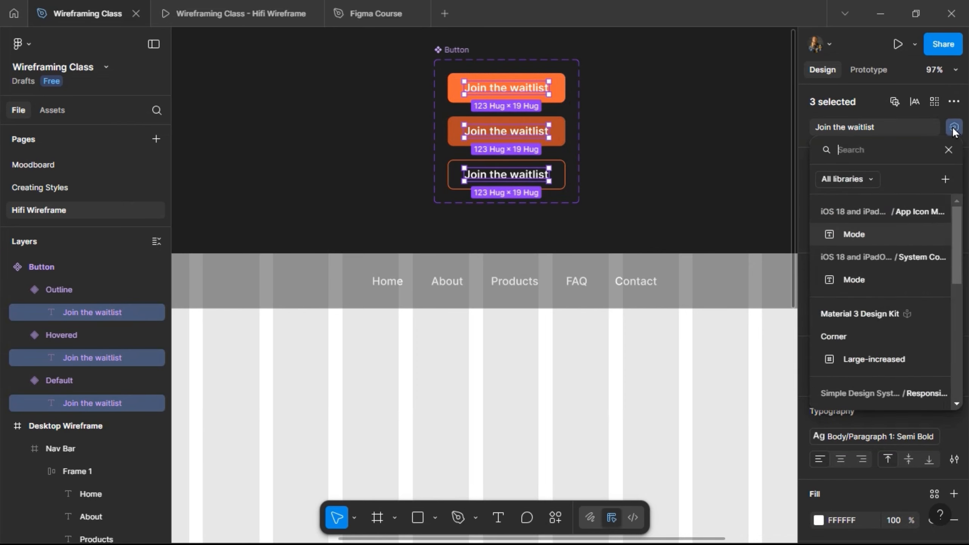
click(945, 180)
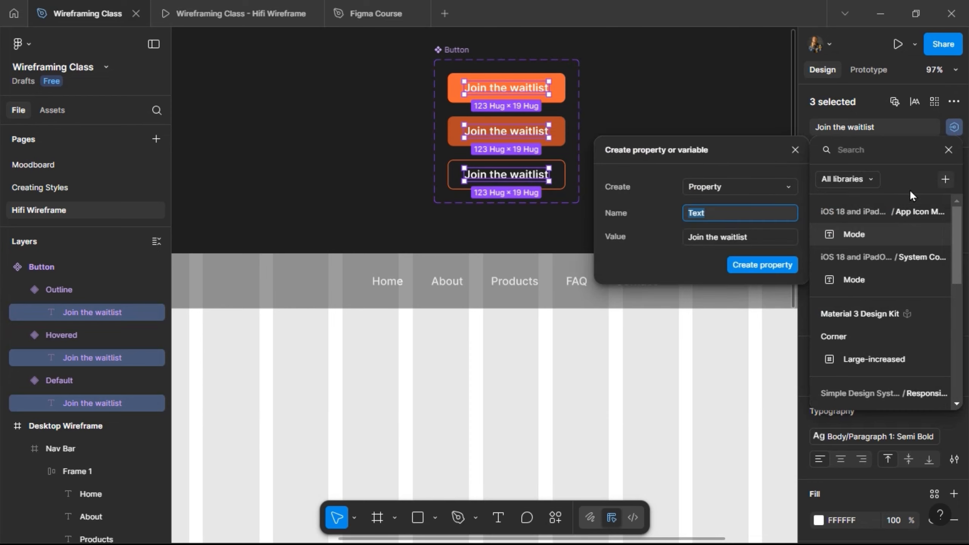
click(730, 213)
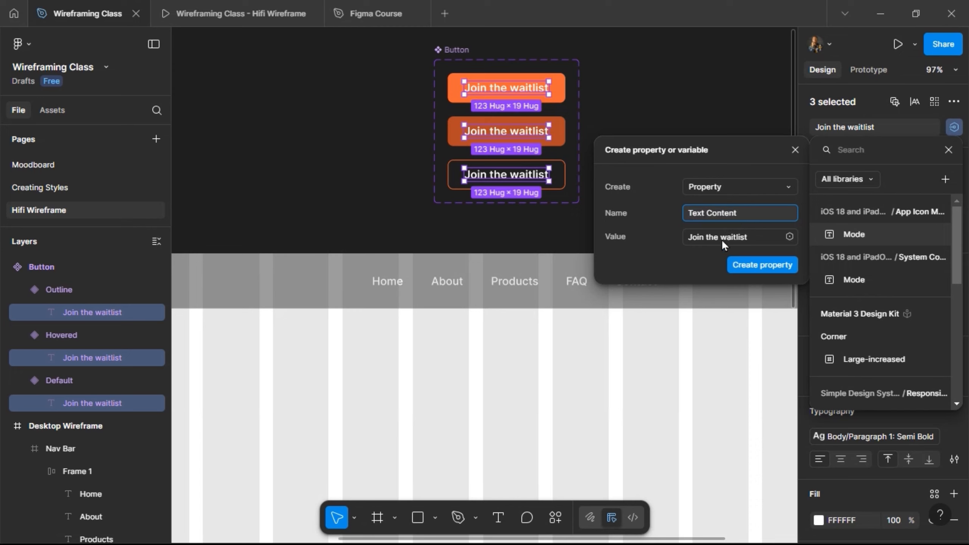
click(753, 265)
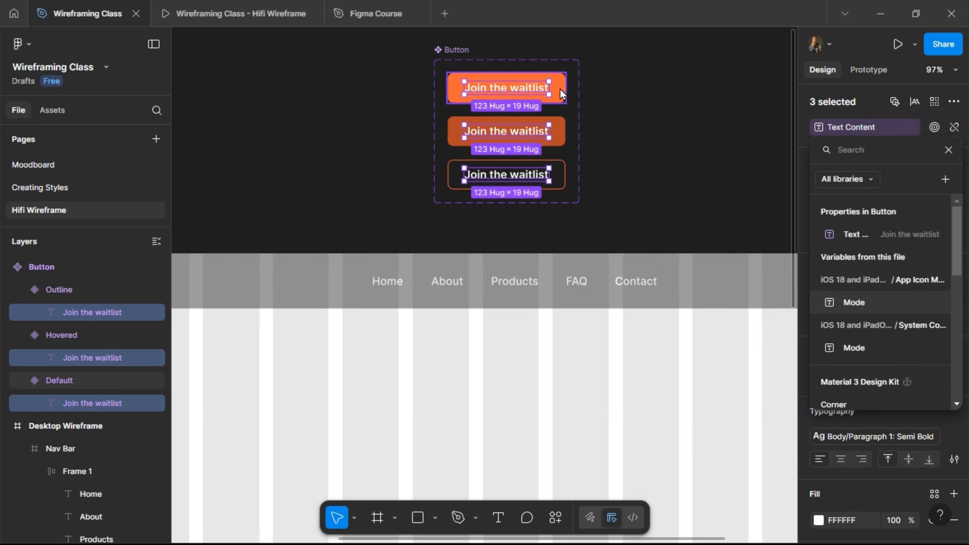
key(Escape)
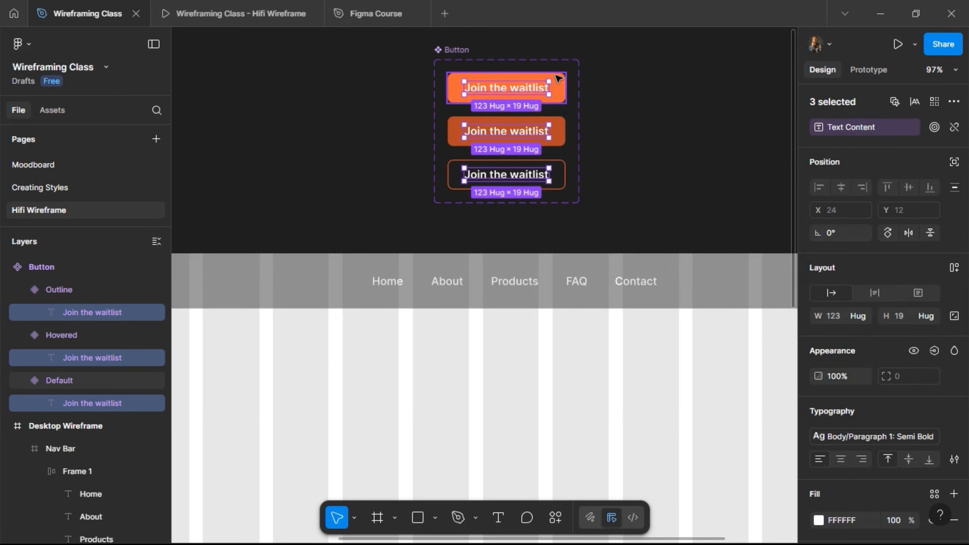
- Copy the Default Button variant into the Nav Bar and move the instance to the end of the navigation links, about X 1024, Y 9
click(453, 89)
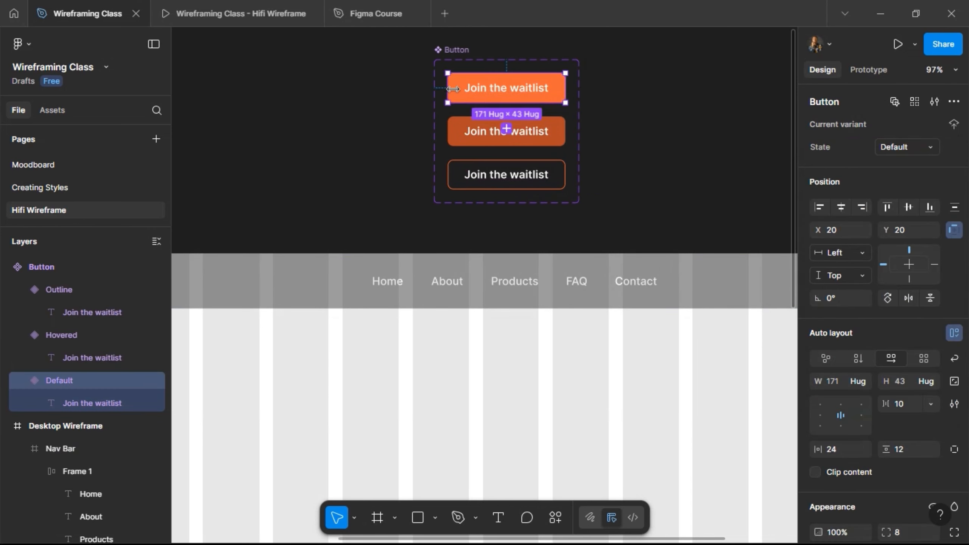
right_click(500, 89)
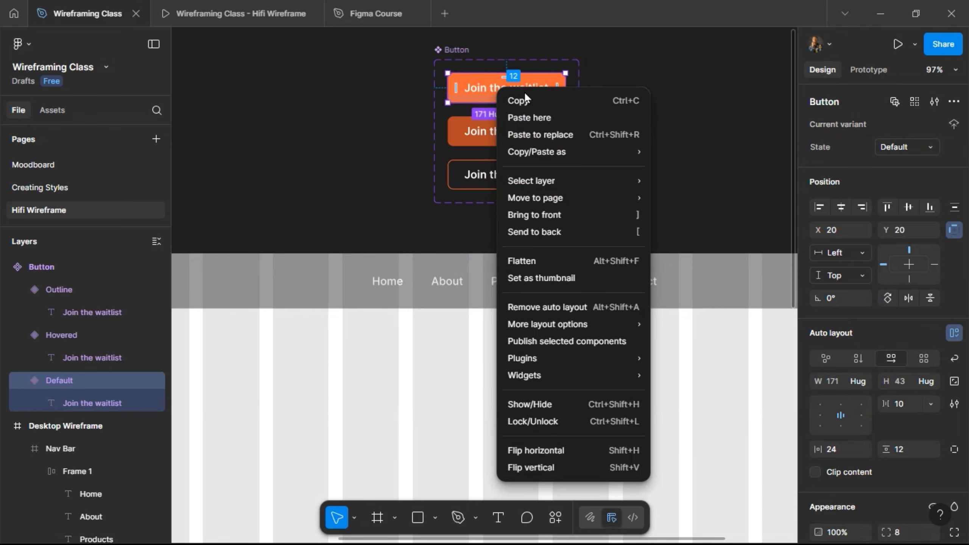
click(555, 105)
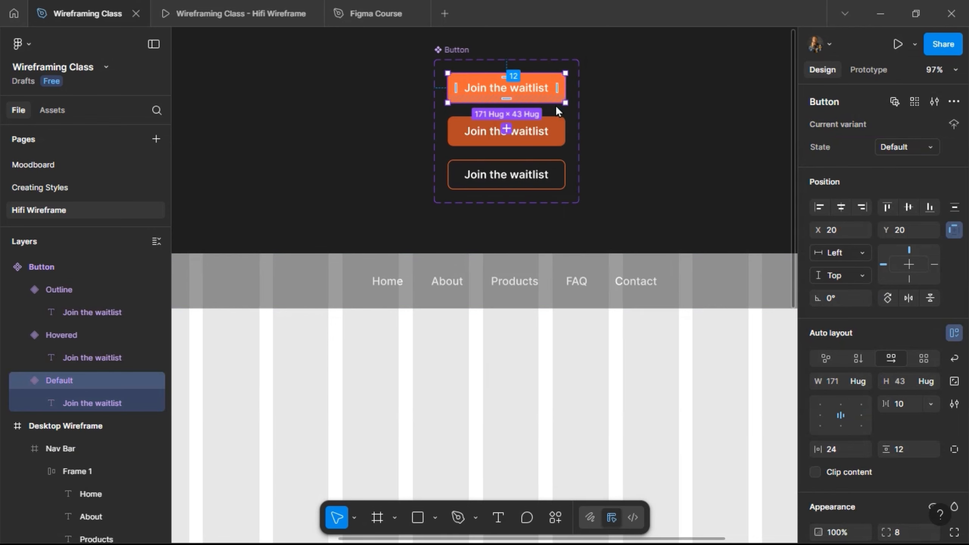
click(689, 292)
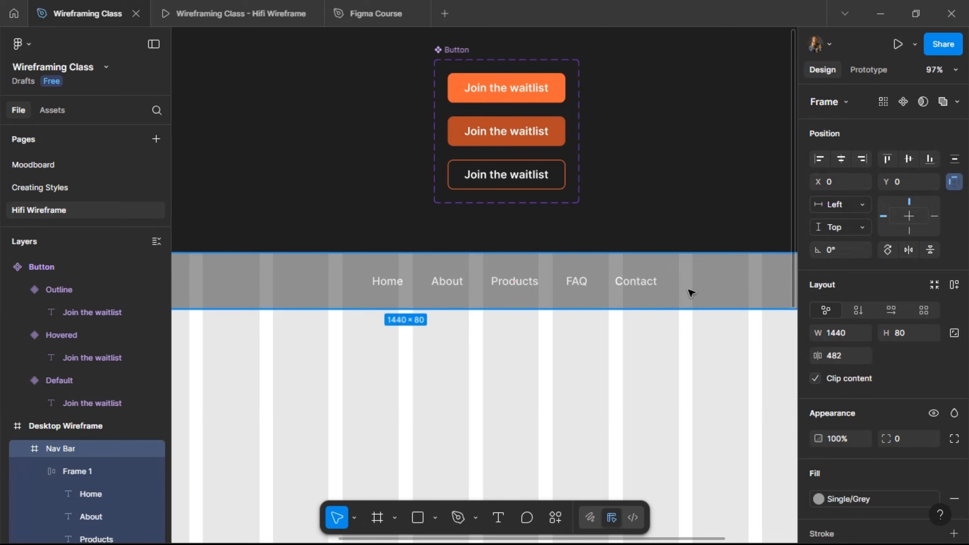
key(ctrl+v)
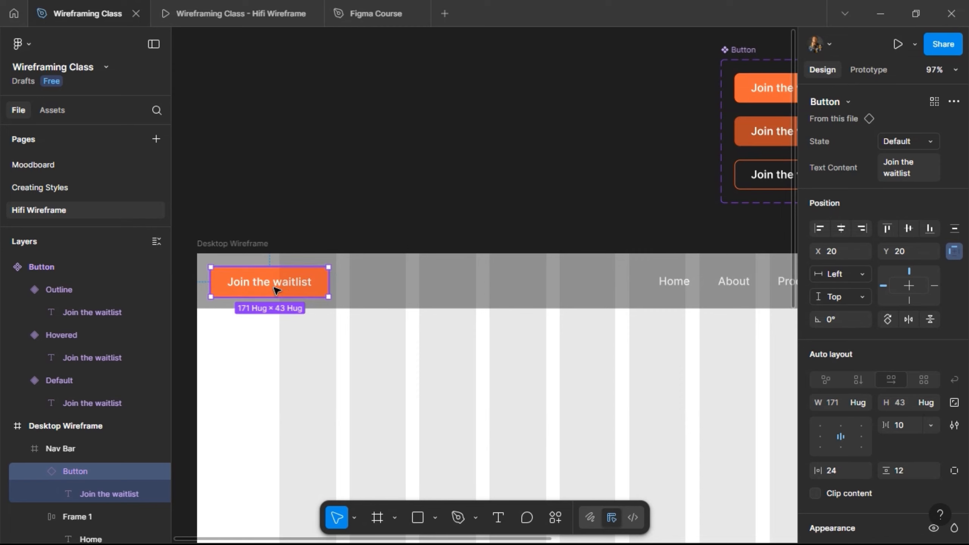
drag(275, 290, 569, 288)
scroll(644, 283, right, 7)
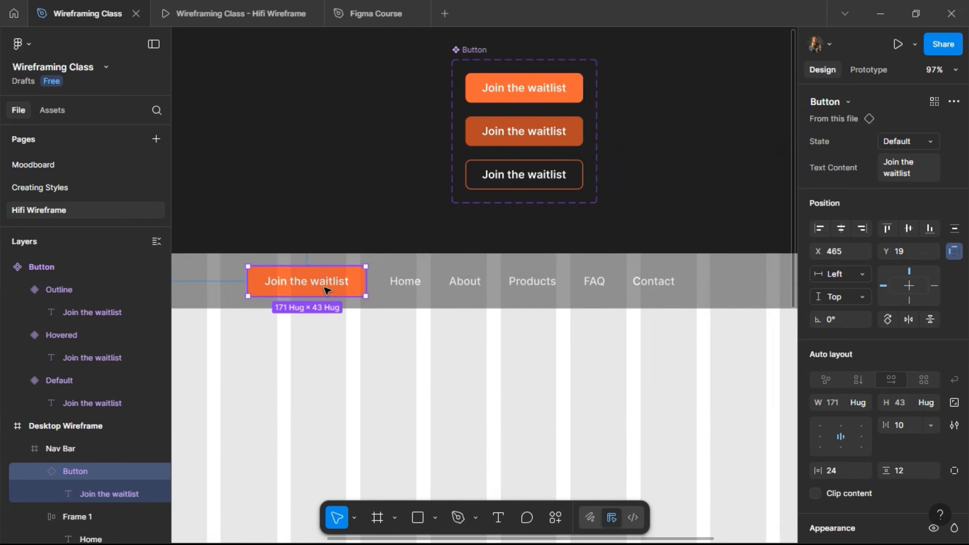
drag(323, 290, 707, 281)
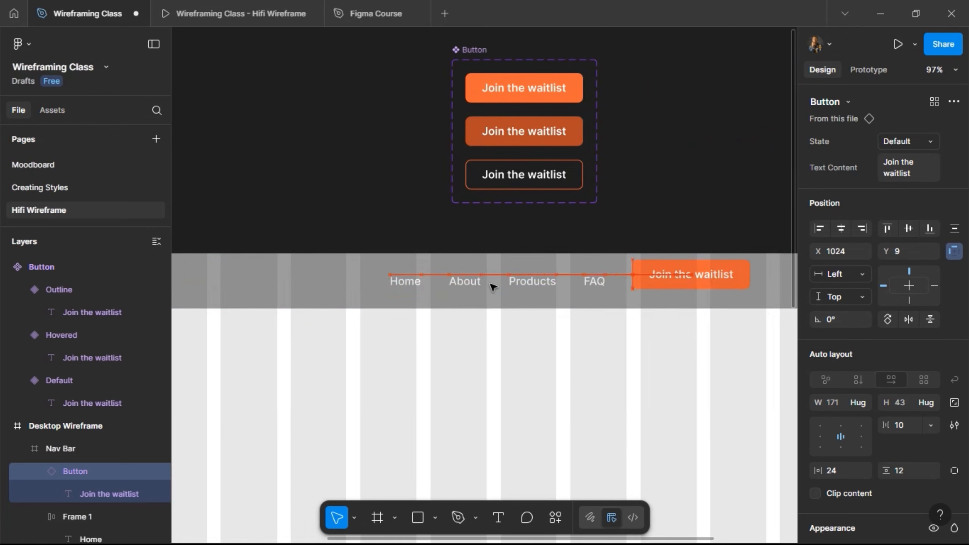
- Rename the Frame 1 layer holding the navigation links to Nav Links and collapse its contents
click(302, 304)
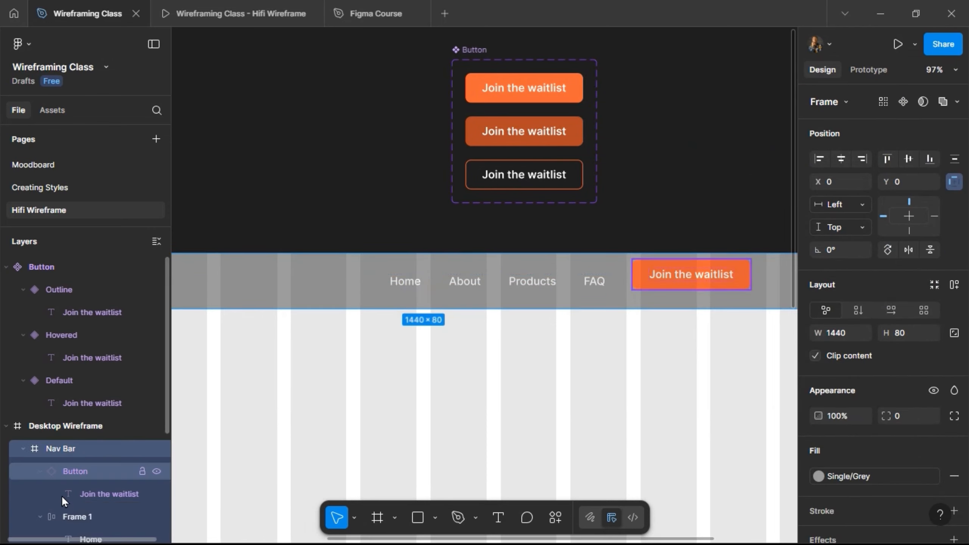
click(73, 513)
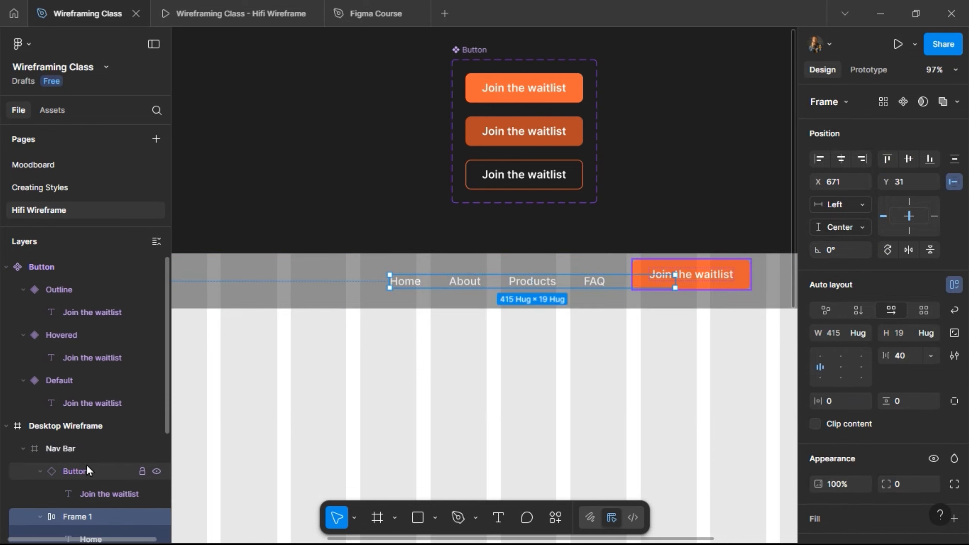
scroll(91, 445, down, 2)
double_click(86, 444)
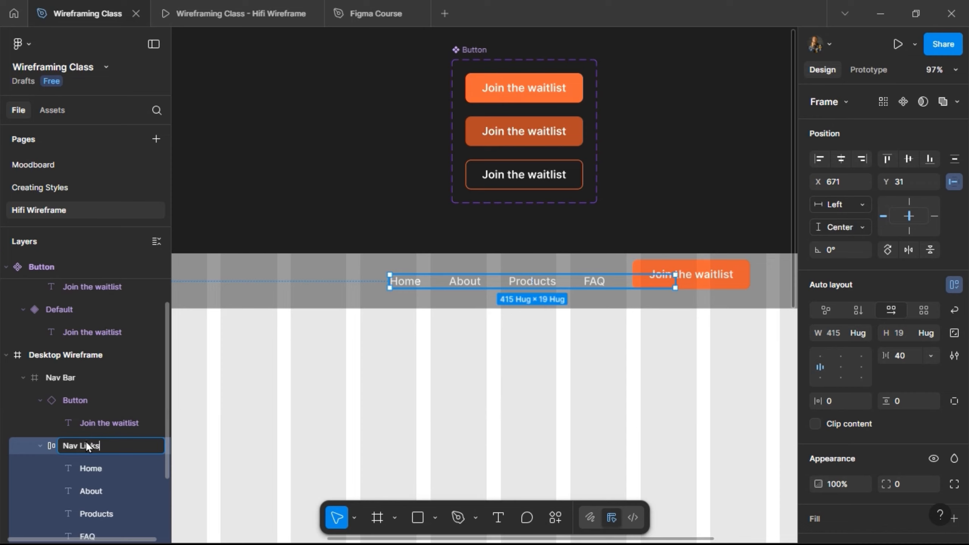
key(Return)
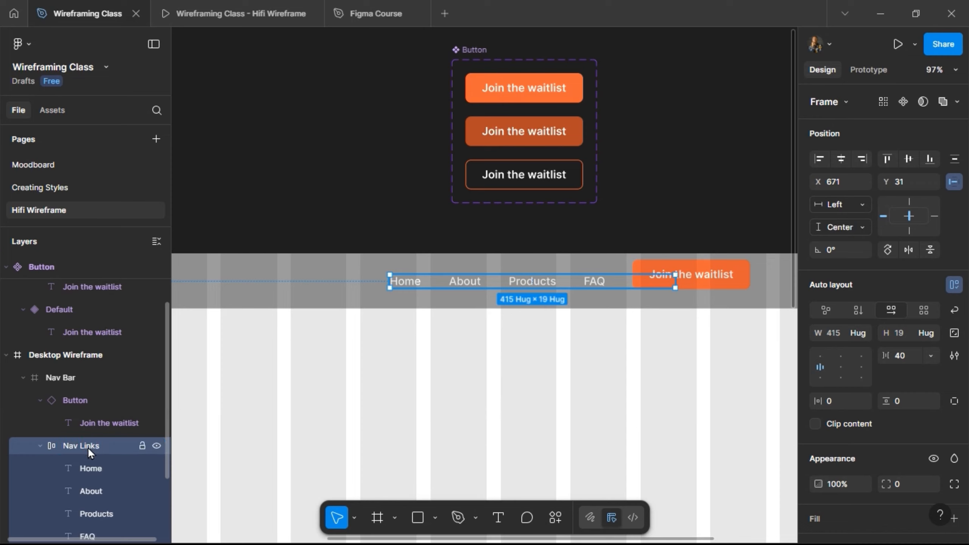
double_click(87, 447)
key(Return)
scroll(90, 457, down, 3)
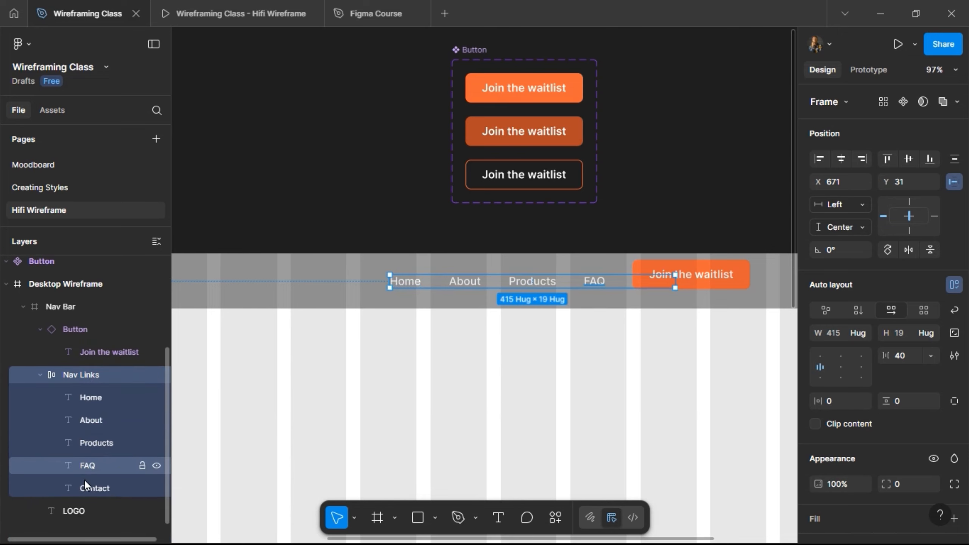
click(41, 374)
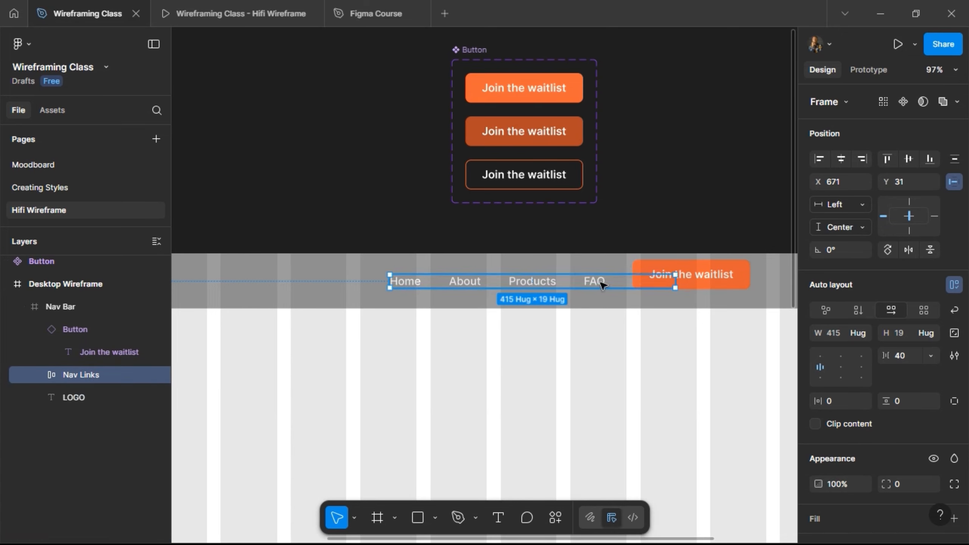
- Move Nav Links clear of the button to about X 563, Y 21, and wrap both in one horizontal auto layout frame
drag(601, 284, 534, 273)
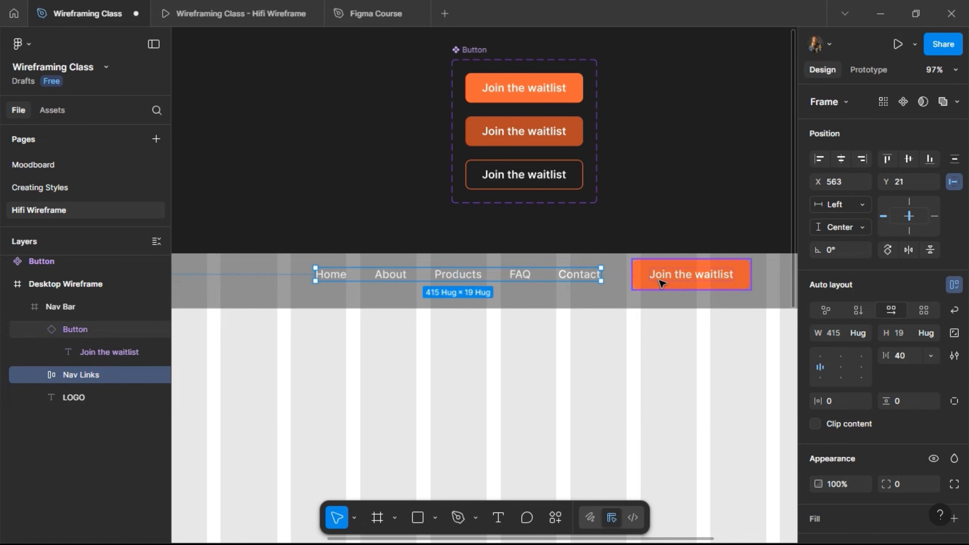
shift+click(662, 283)
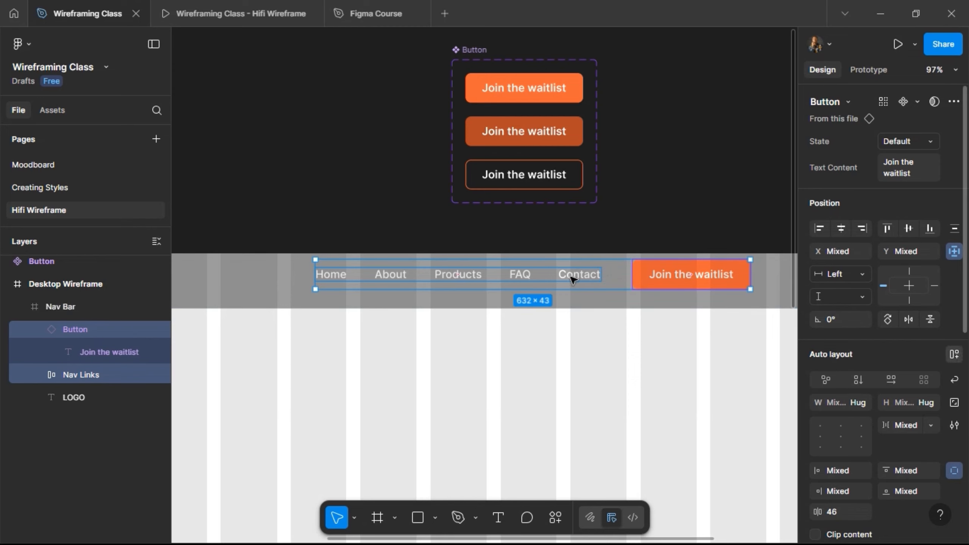
key(shift+a)
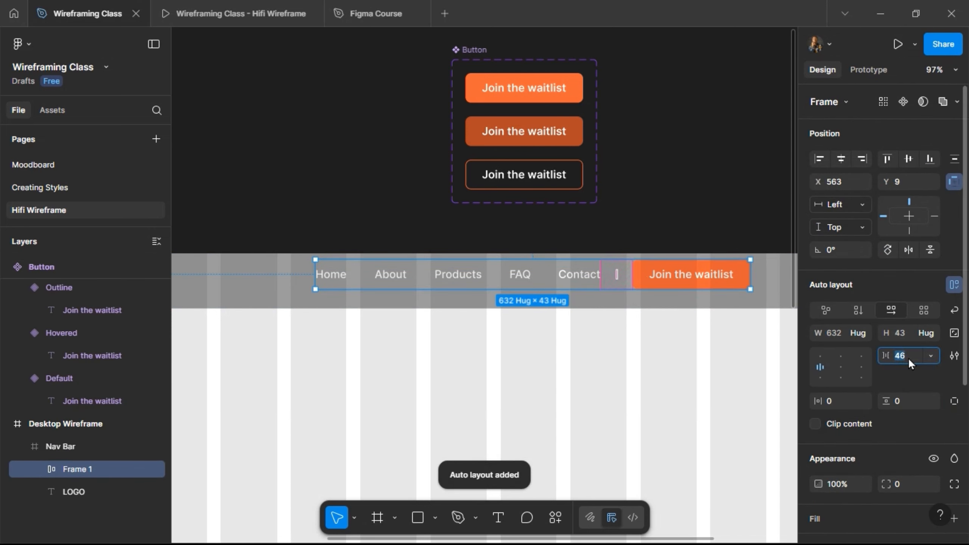
- Set the new auto layout frame's gap to 40 and center the frame vertically in the Nav Bar
text(40)
key(Return)
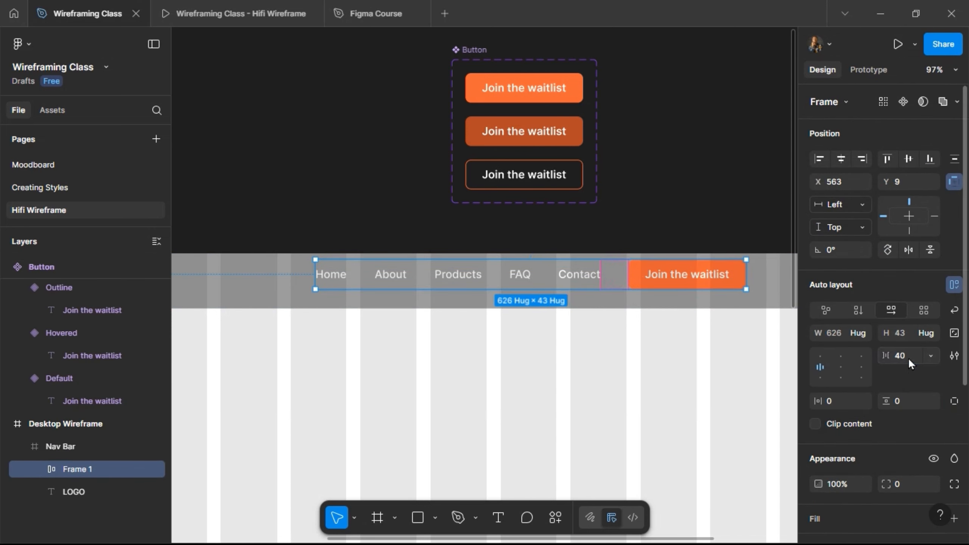
click(909, 158)
scroll(634, 264, right, 5)
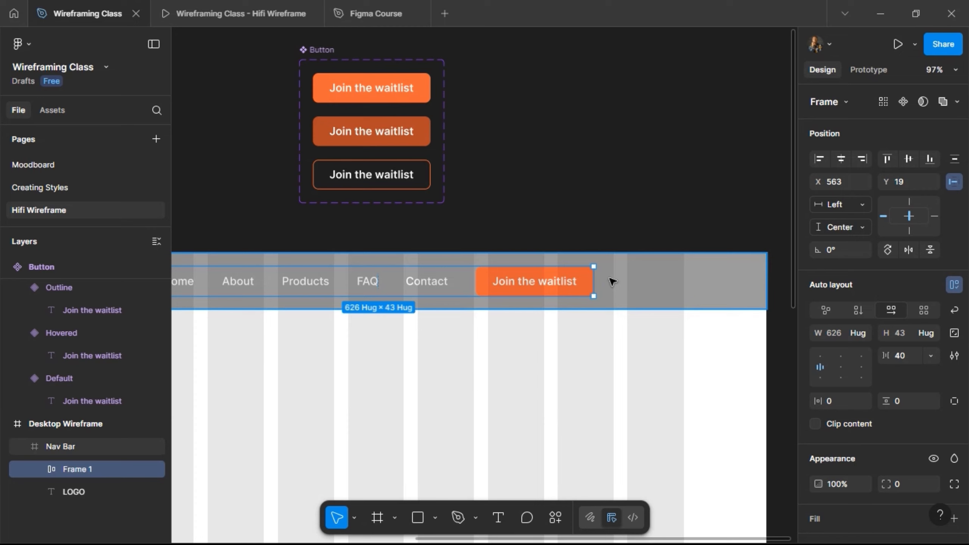
key(Escape)
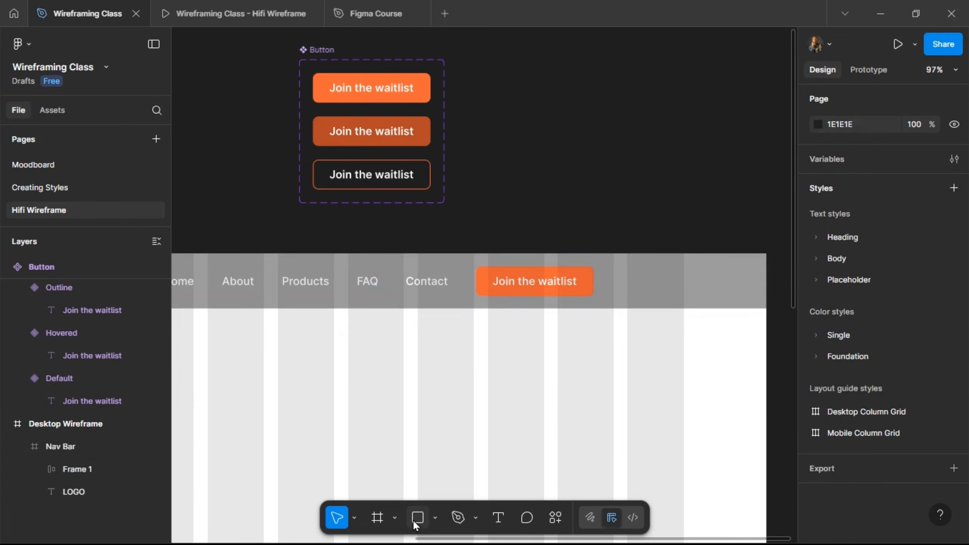
- Draw a small square on the empty canvas beside the Button component, lock its aspect ratio and set its height to 24
key(r)
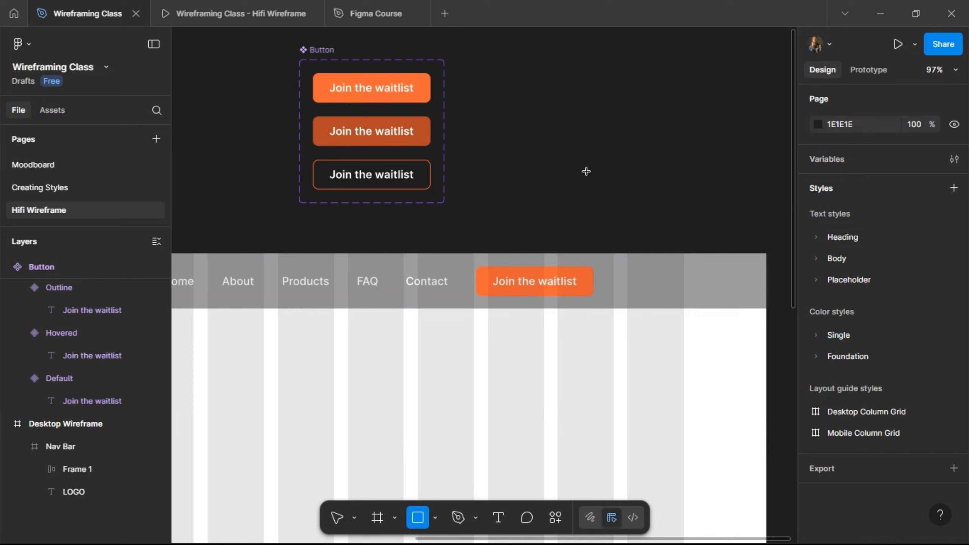
drag(586, 171, 573, 157)
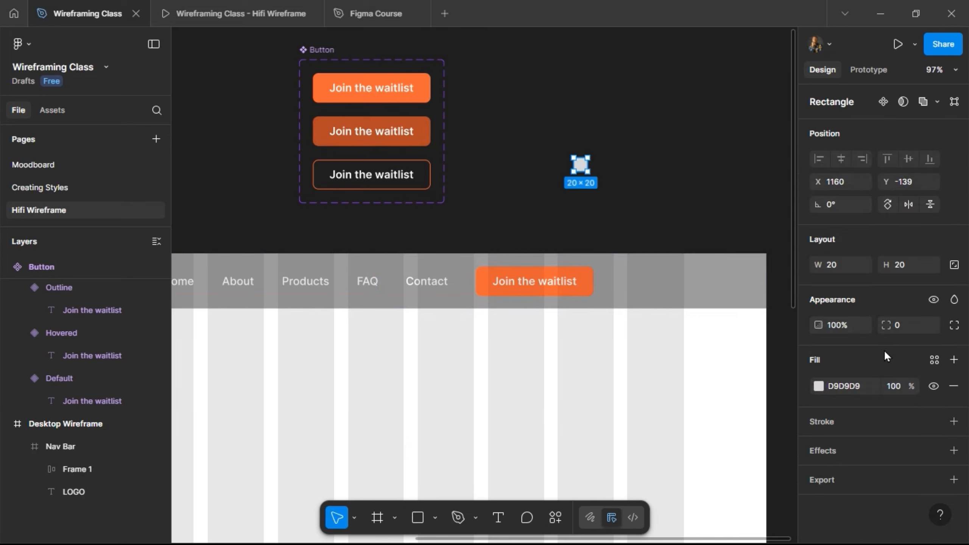
click(949, 267)
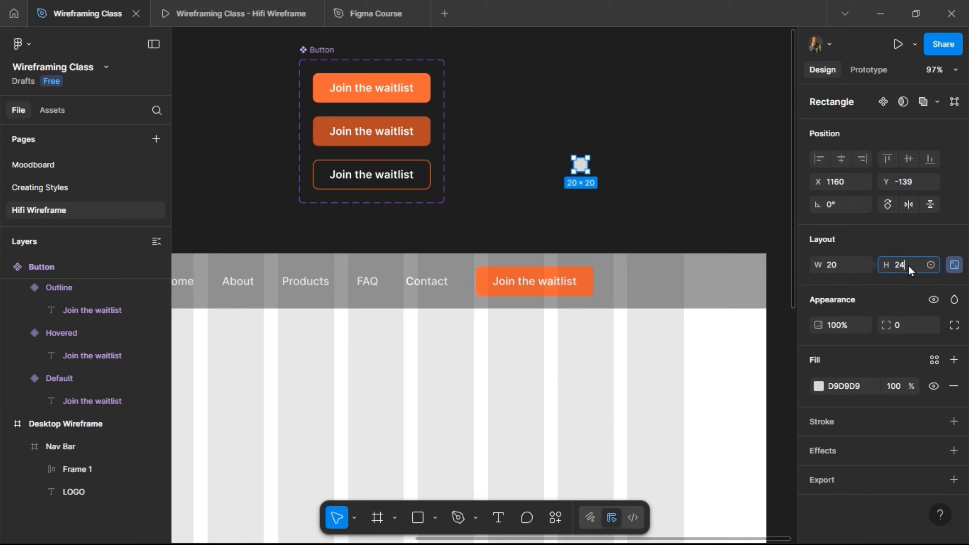
key(Return)
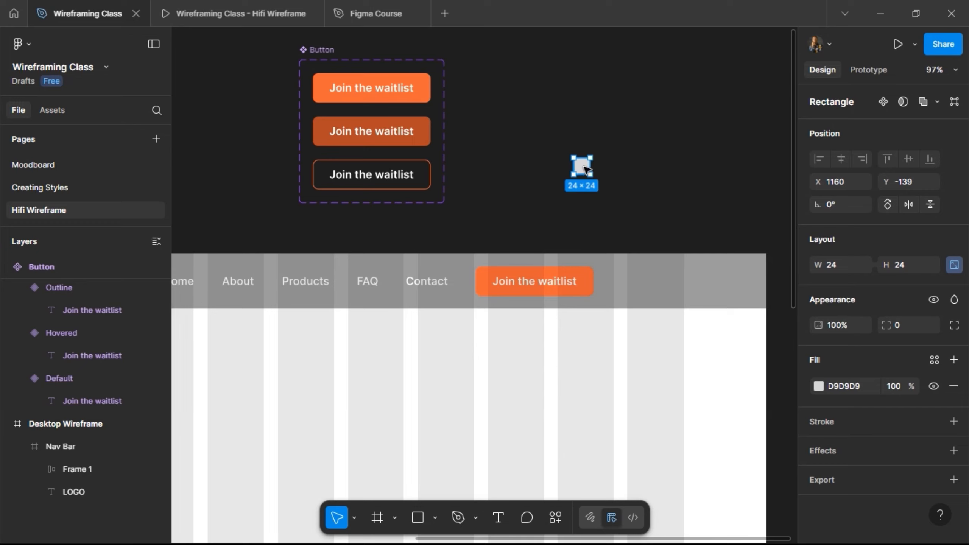
- Move the 24 × 24 square into the nav bar's auto layout frame as the last item after the Join the waitlist button
drag(584, 169, 595, 285)
drag(477, 283, 474, 281)
key(Right)
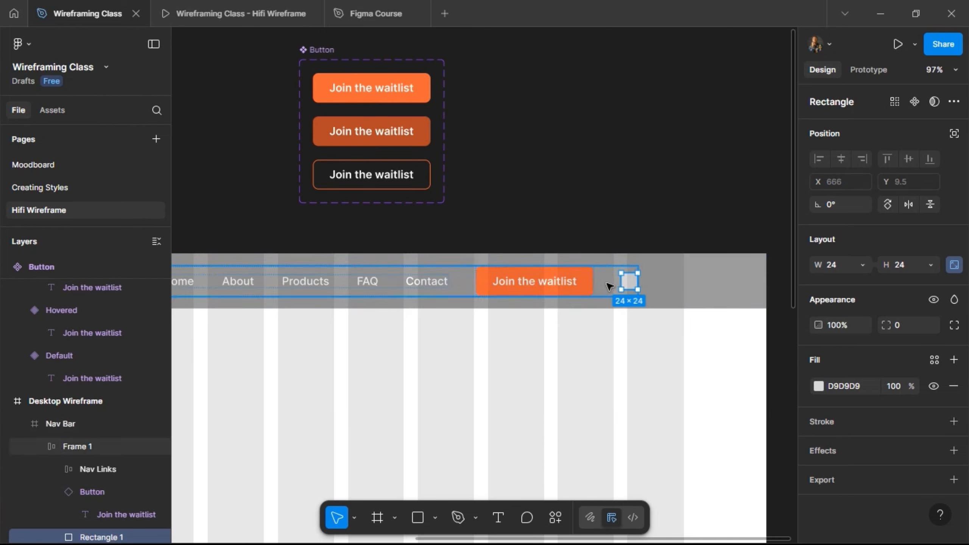
- Shift Frame 1 right to X 630 so its end lines up with the last grid column
key(shift+Return)
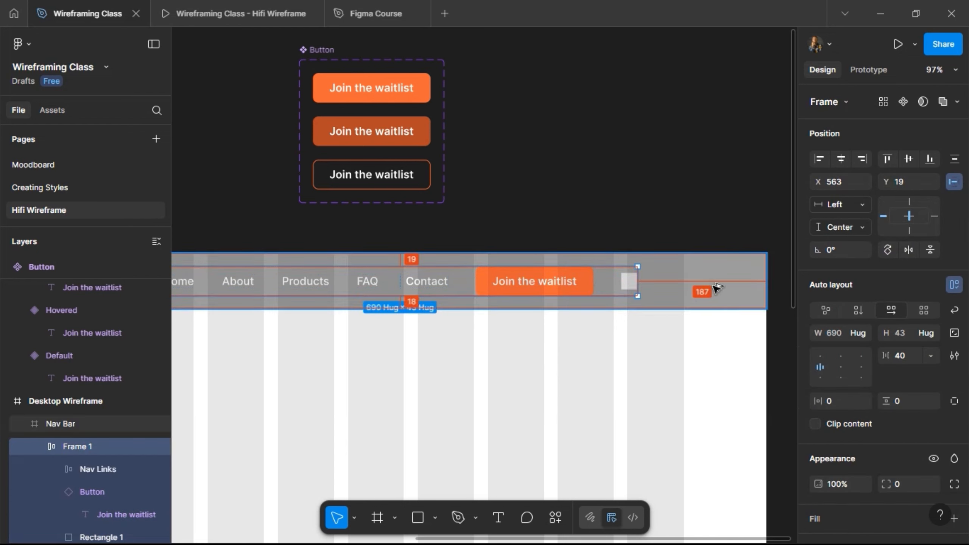
key(Right)
key(Right)
key(Right)
key(Right)
key(Right)
key(Right)
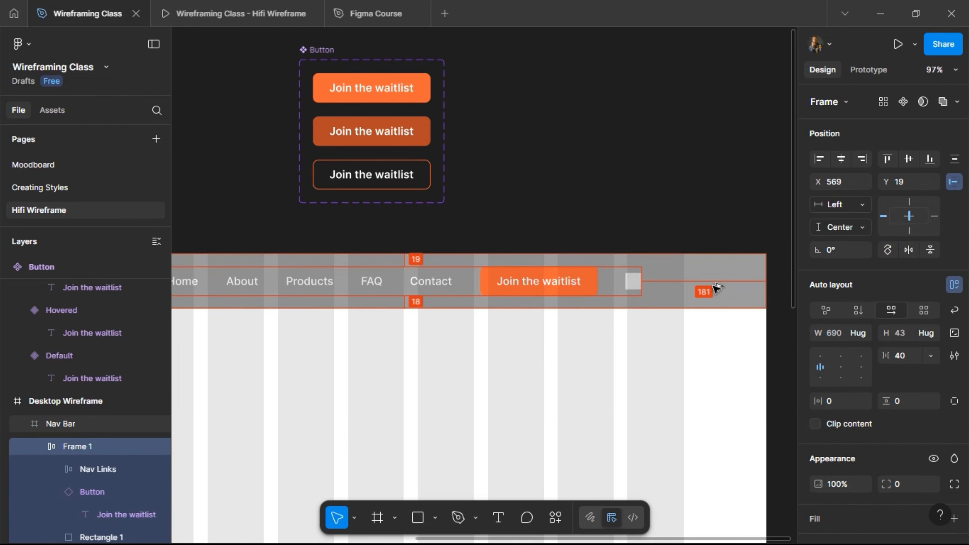
key(Right)
key(shift+Right)
key(shift+Right)
key(shift+Right)
key(shift+Right)
key(shift+Right)
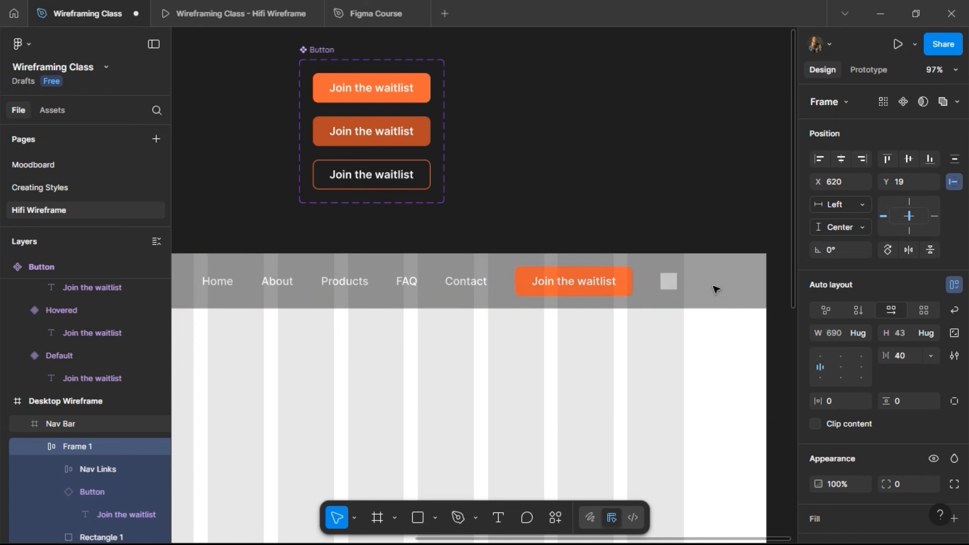
key(shift+Right)
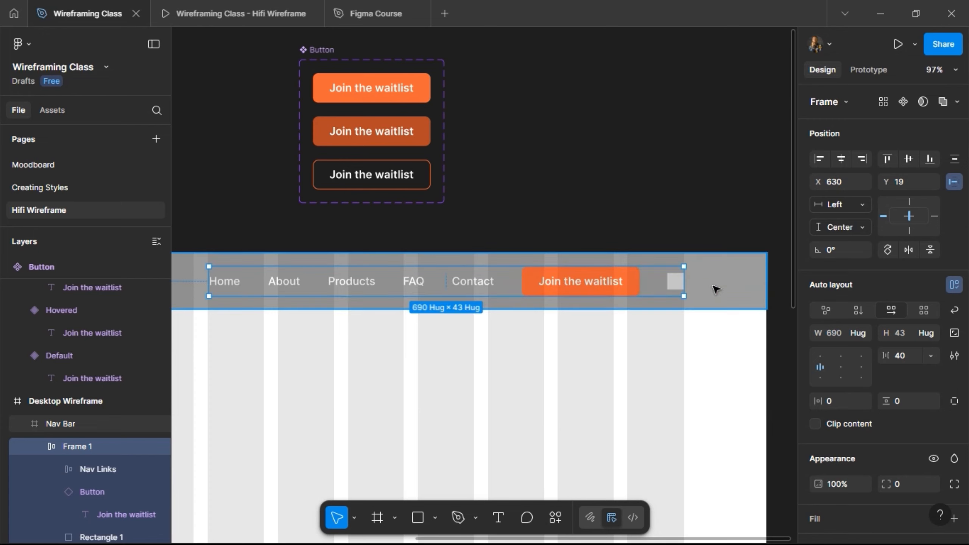
- Remove the Single/Grey fill from the Nav Bar frame
scroll(730, 214, down, 5)
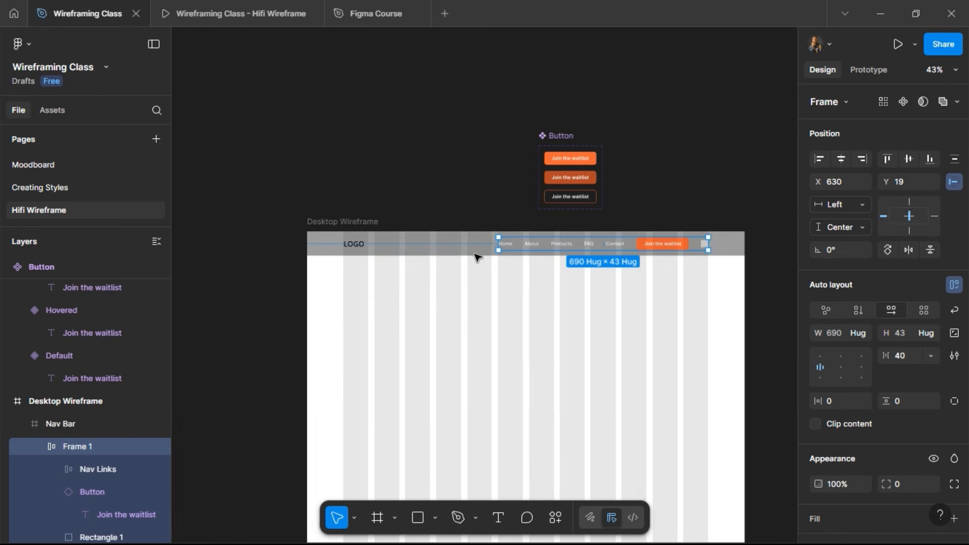
click(450, 245)
scroll(894, 389, down, 5)
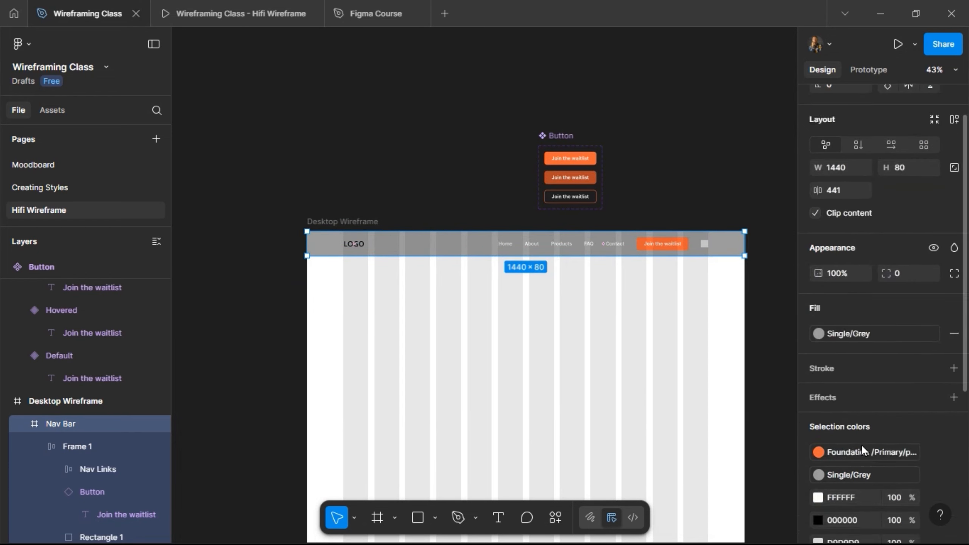
click(953, 286)
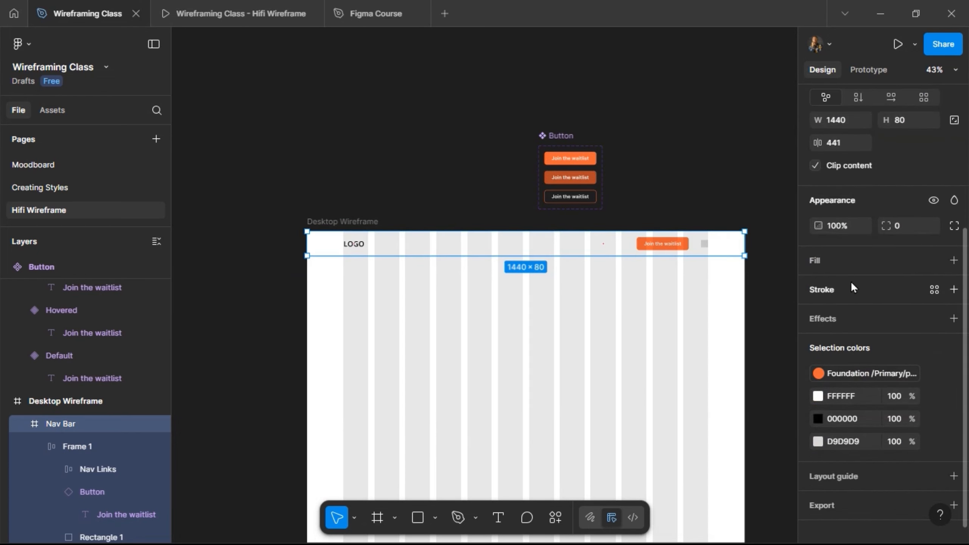
- Apply the Single/Black color style to the text in Nav Links and check the nav bar in the prototype preview
scroll(645, 250, up, 2)
scroll(644, 252, up, 2)
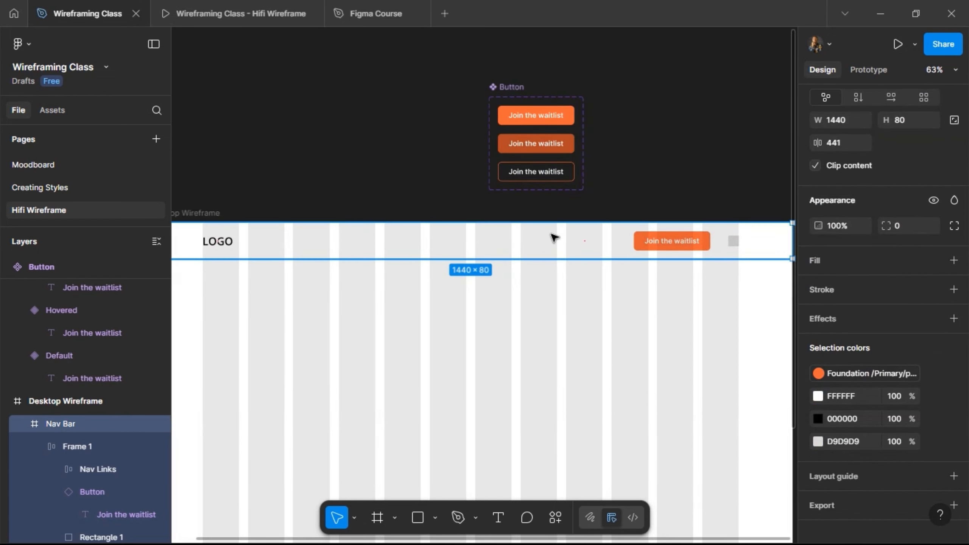
double_click(546, 245)
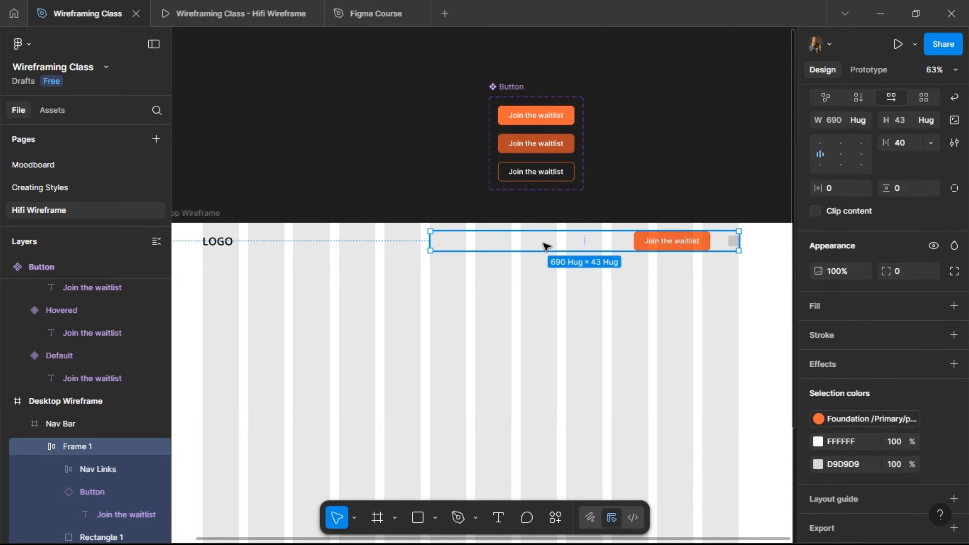
double_click(545, 244)
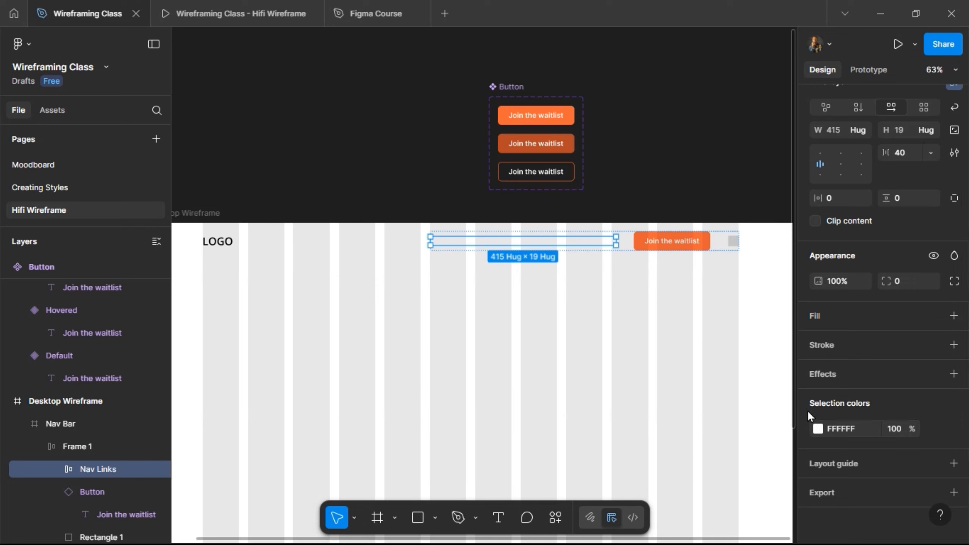
click(826, 419)
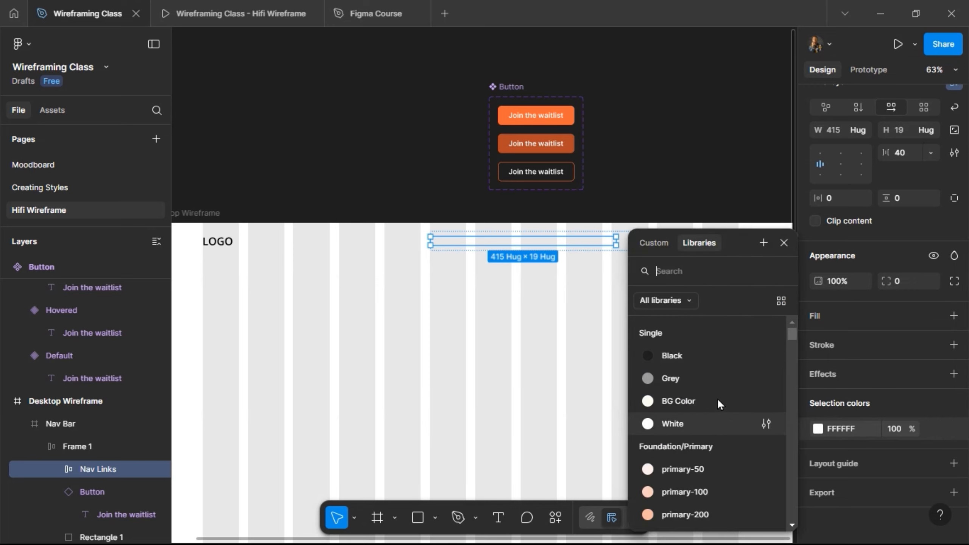
click(713, 359)
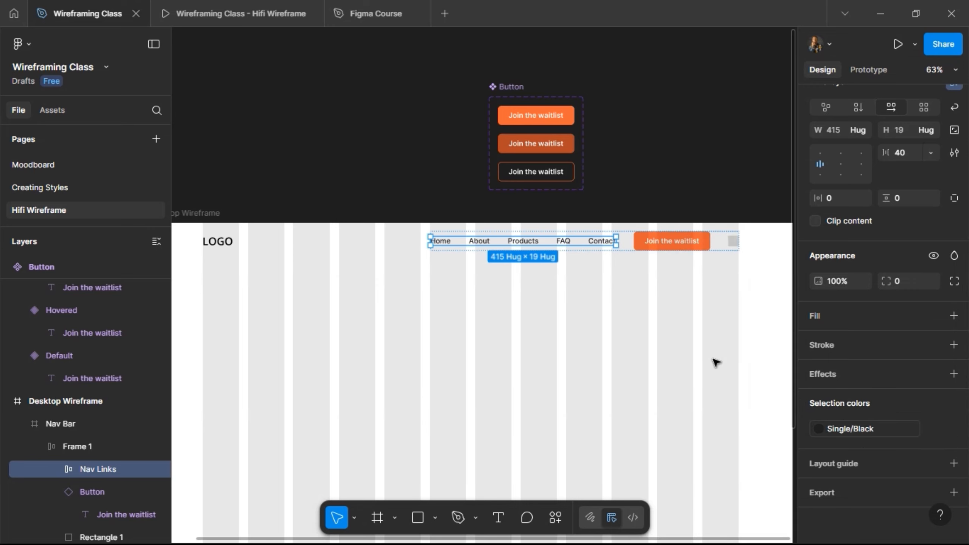
click(196, 15)
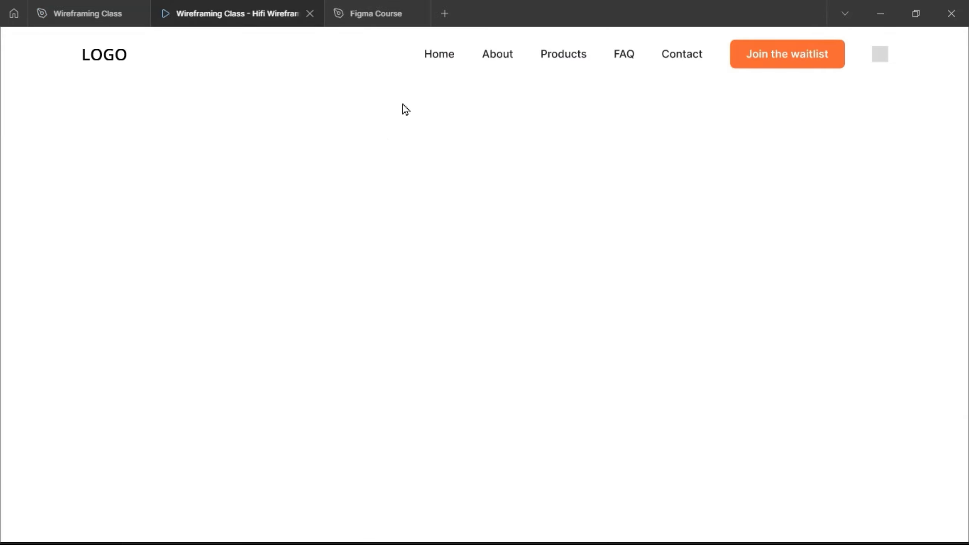
click(91, 19)
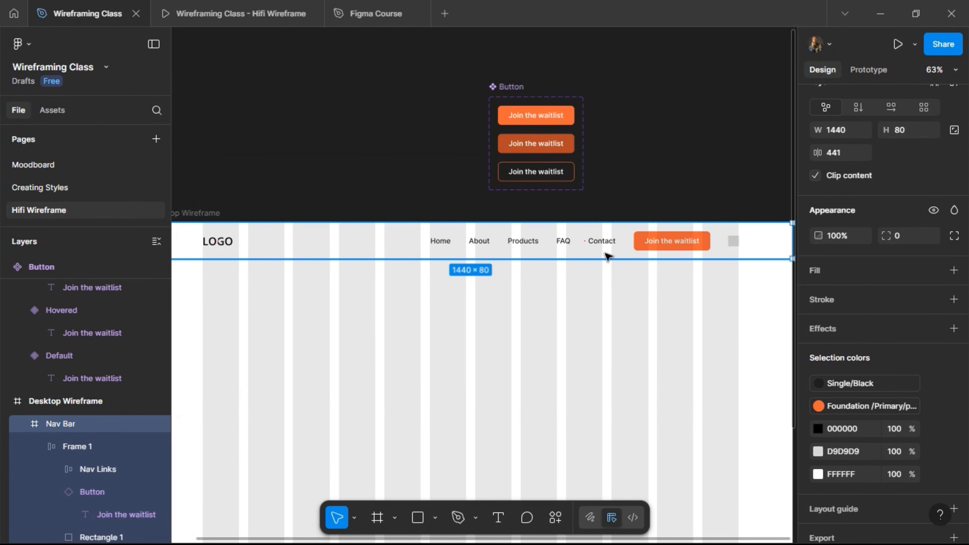
- Move the Button component set to the empty canvas left of the Desktop Wireframe
scroll(555, 111, down, 2)
scroll(553, 103, down, 3)
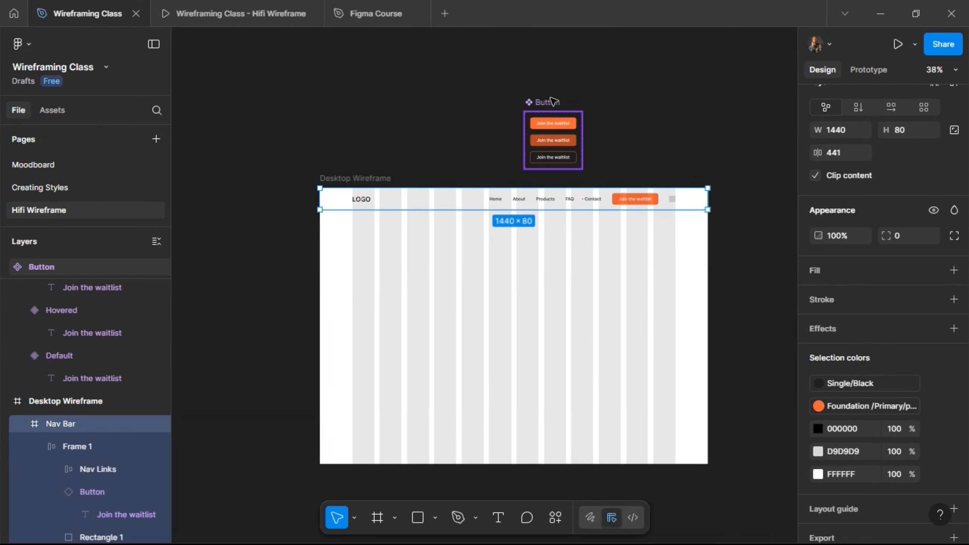
drag(553, 101, 232, 178)
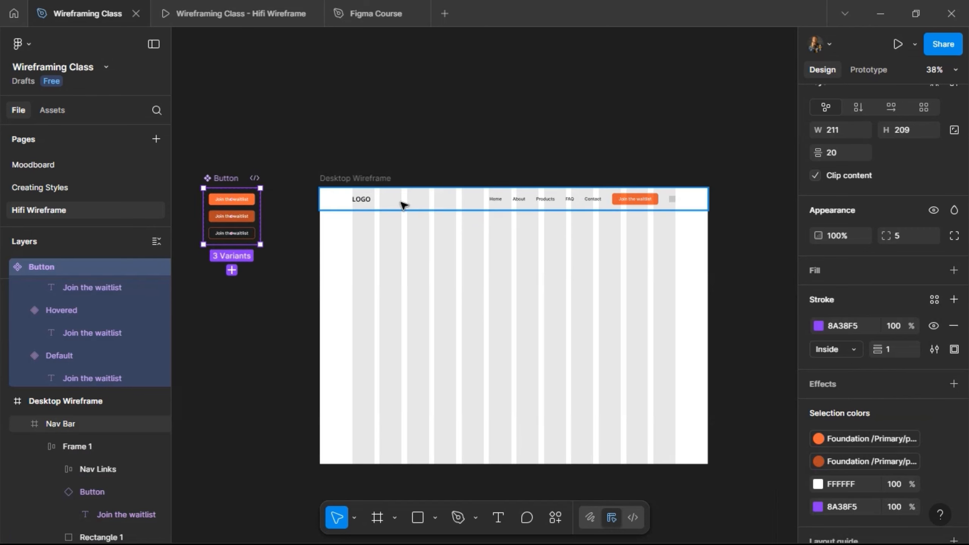
- Move the Nav Bar out onto the canvas above the Desktop Wireframe and give it the Single/White fill style
drag(404, 204, 408, 139)
scroll(396, 103, up, 3)
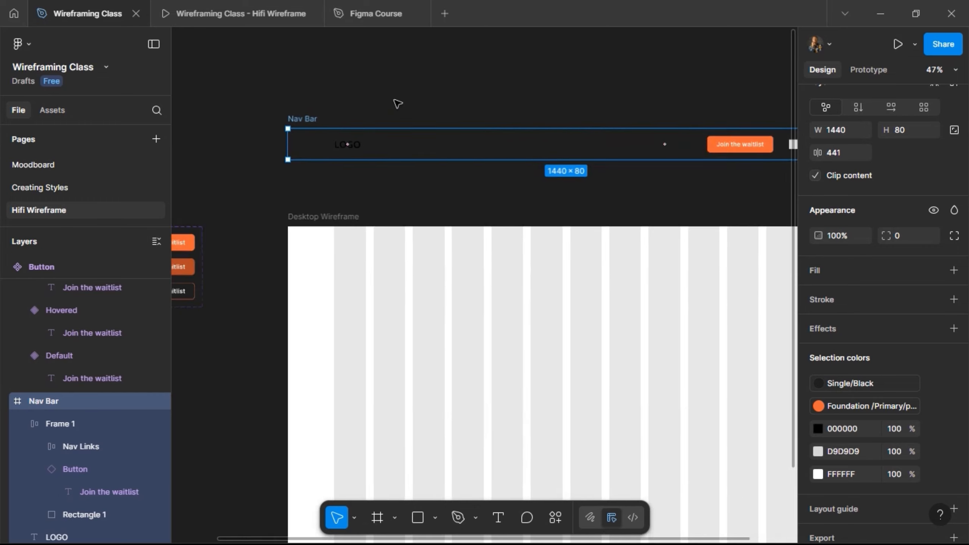
scroll(400, 128, down, 3)
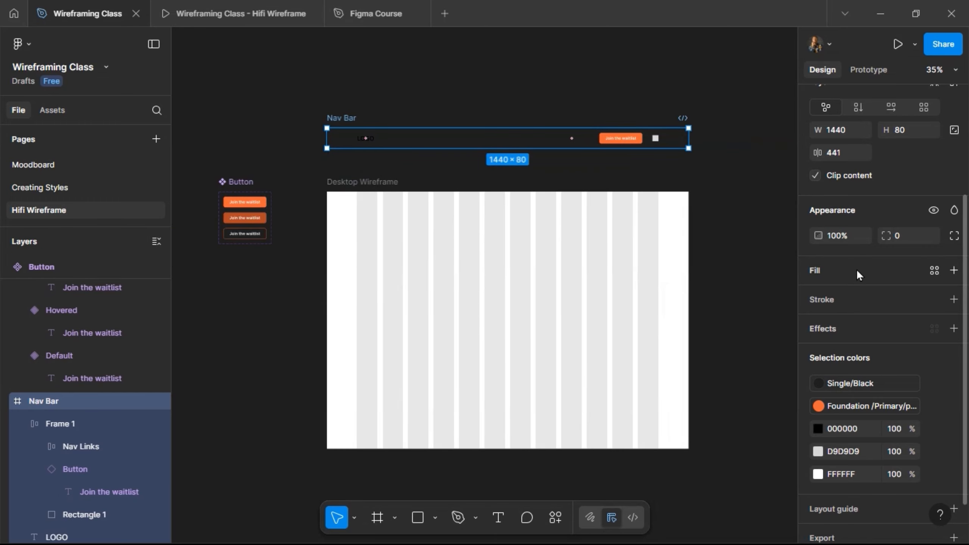
click(847, 274)
click(934, 270)
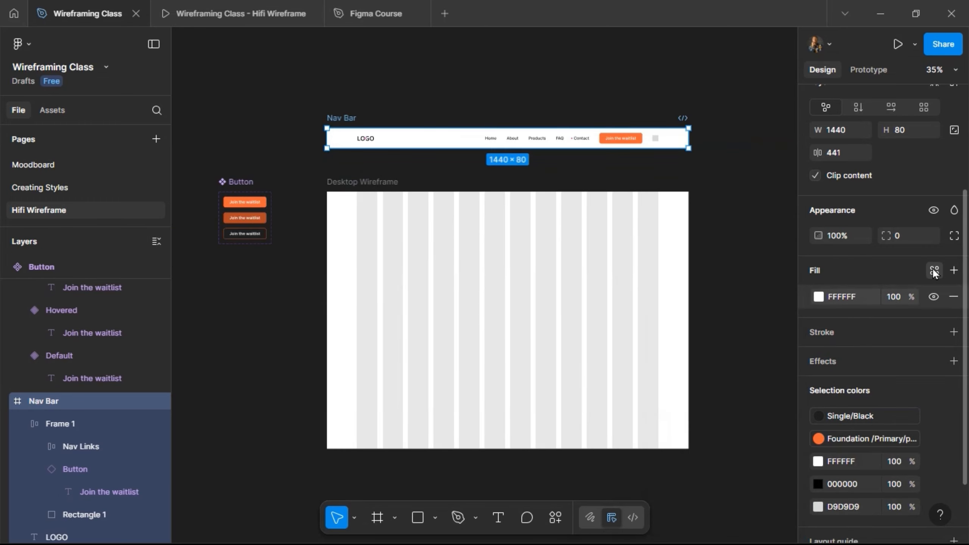
click(682, 420)
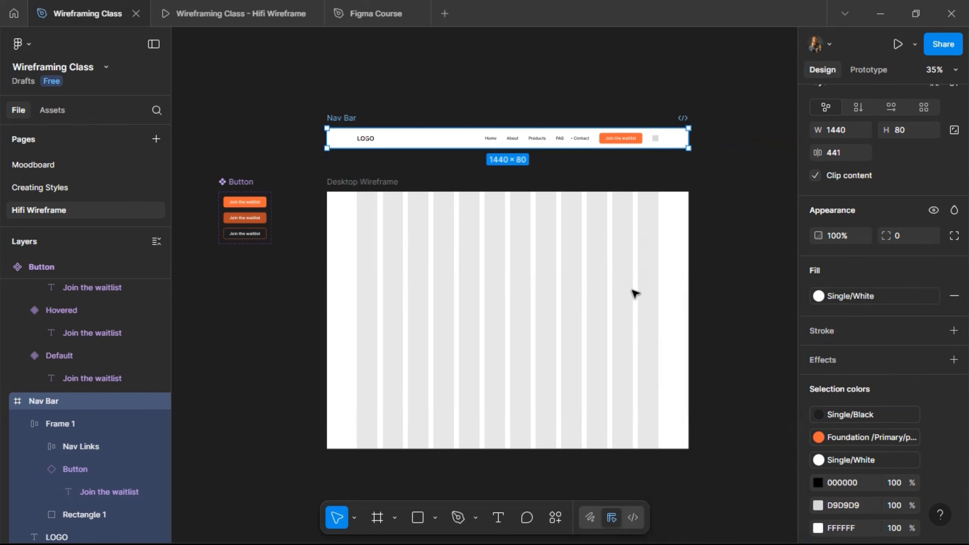
scroll(504, 120, up, 3)
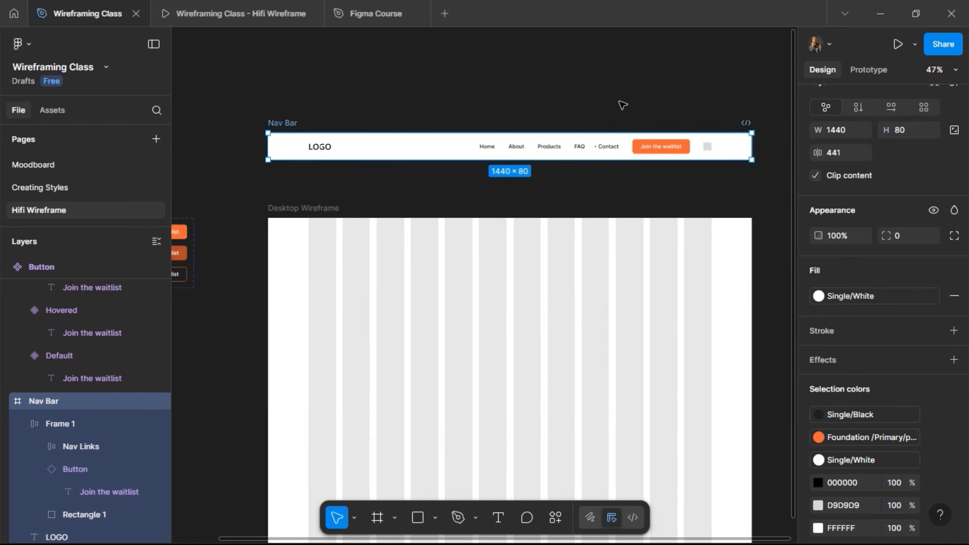
- Return the Nav Bar to the Desktop Wireframe aligned to its top edge, and check it in the prototype preview
drag(280, 144, 281, 220)
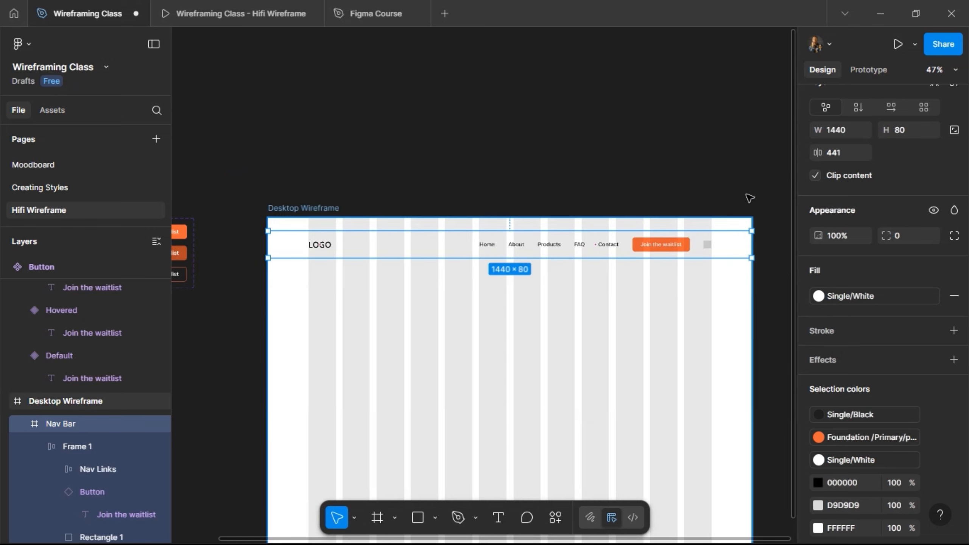
scroll(873, 160, up, 4)
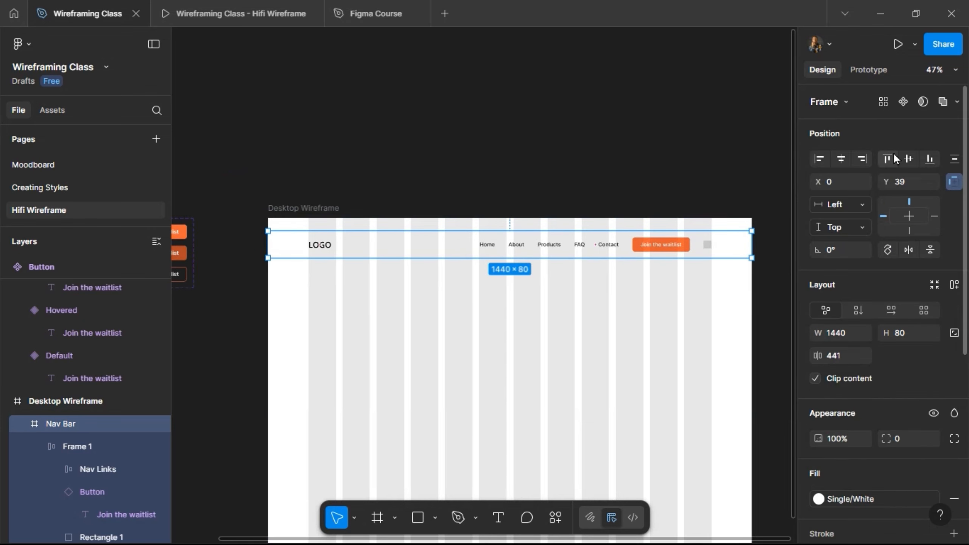
click(887, 160)
scroll(621, 257, up, 2)
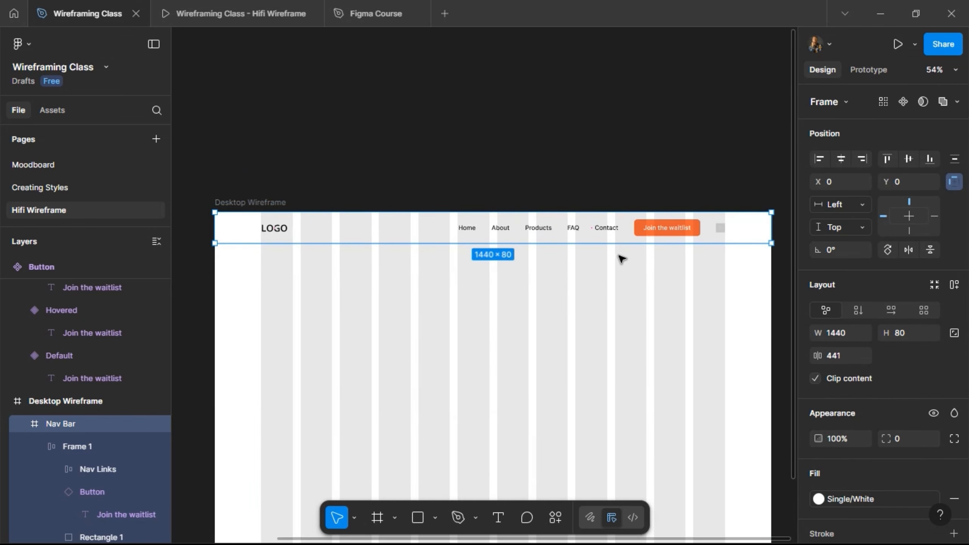
click(191, 13)
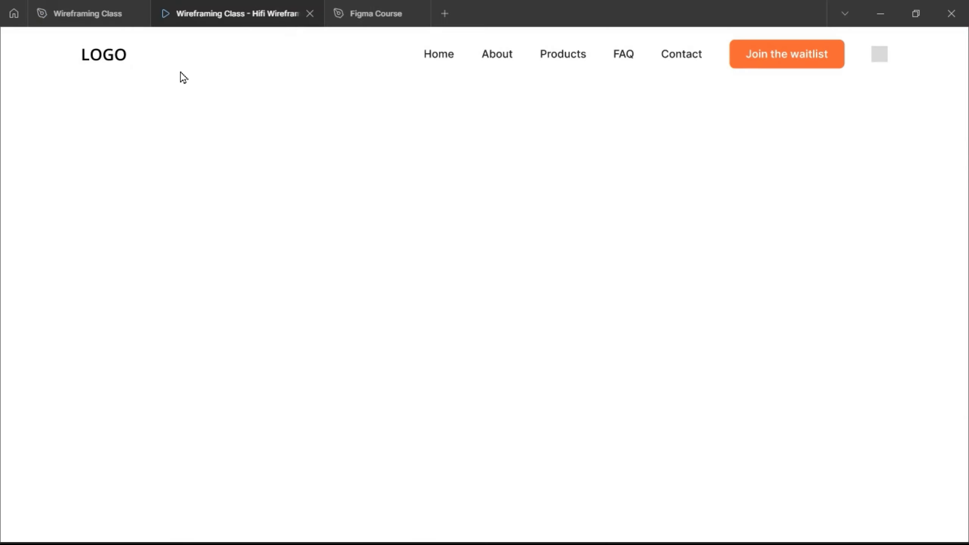
click(100, 18)
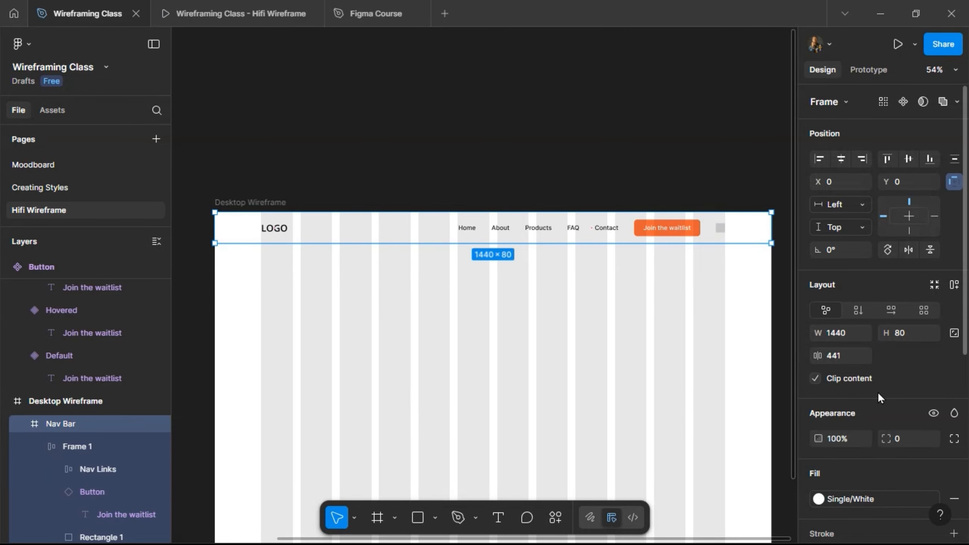
- Add a Single/Grey stroke to the Nav Bar and limit it to the bottom side
scroll(881, 404, down, 1)
scroll(883, 421, down, 3)
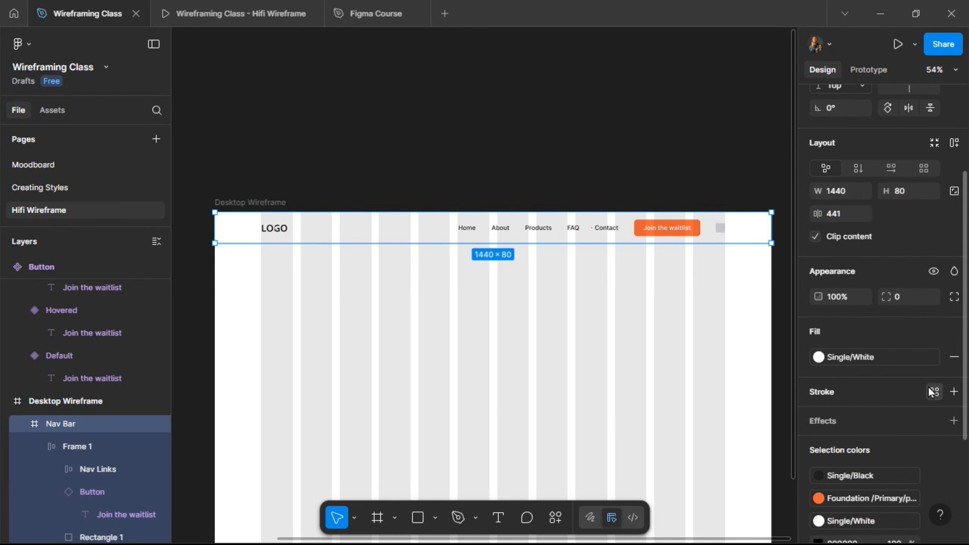
click(934, 391)
click(684, 380)
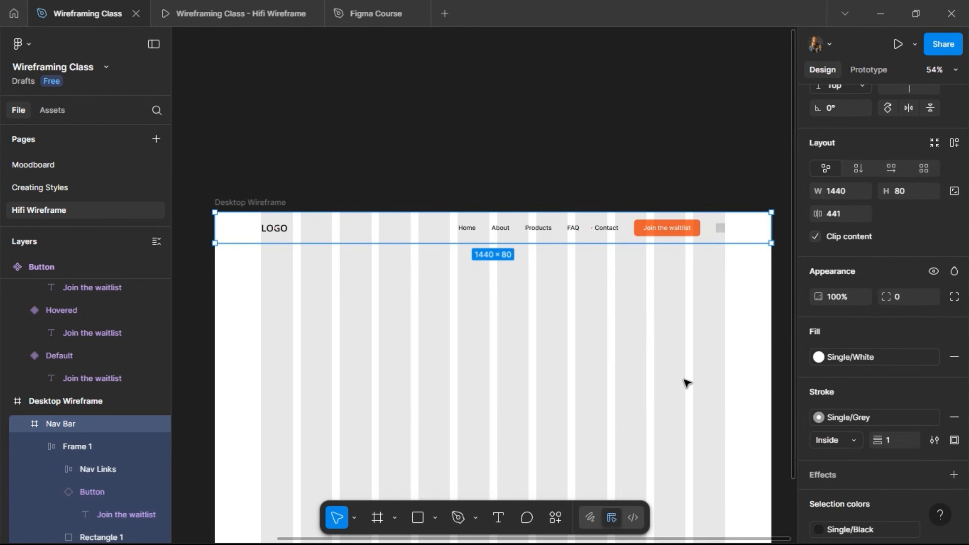
click(954, 440)
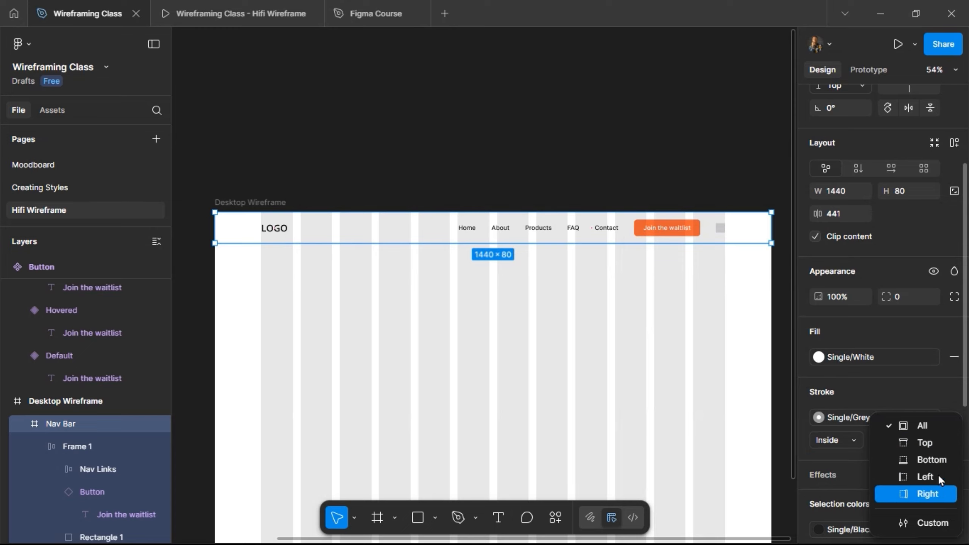
click(940, 460)
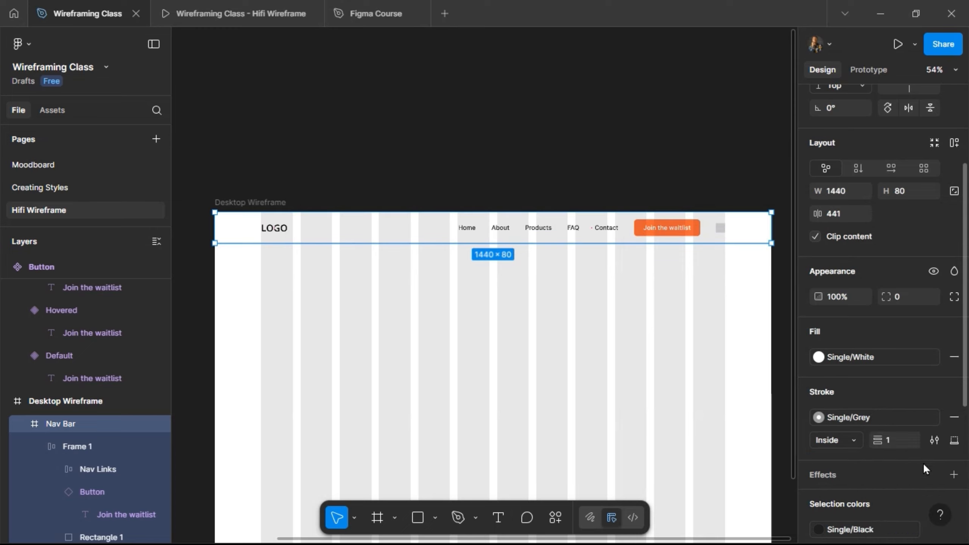
- Set the Nav Bar's stroke weight to 0.5 and its position to Outside, checking the stroke in the prototype preview
click(198, 10)
click(91, 24)
click(857, 439)
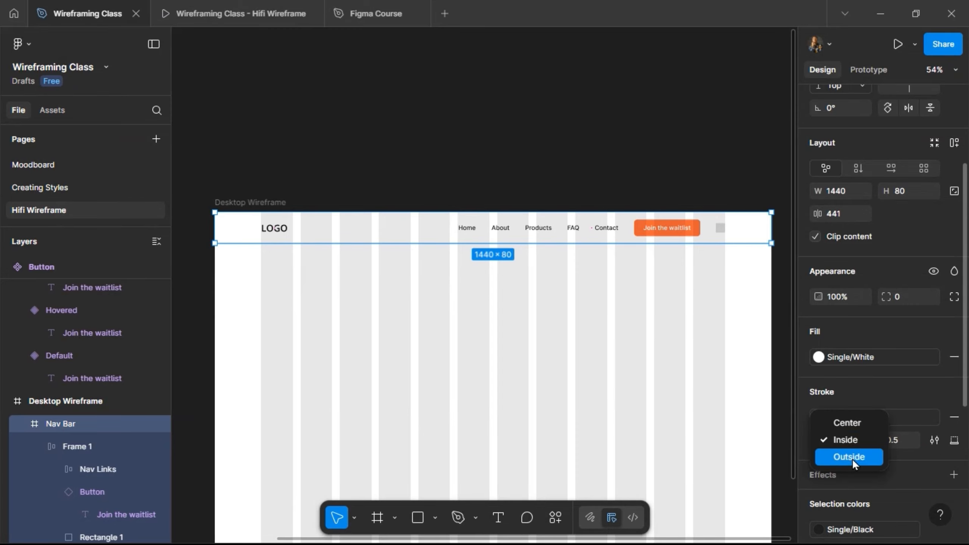
click(852, 460)
click(252, 7)
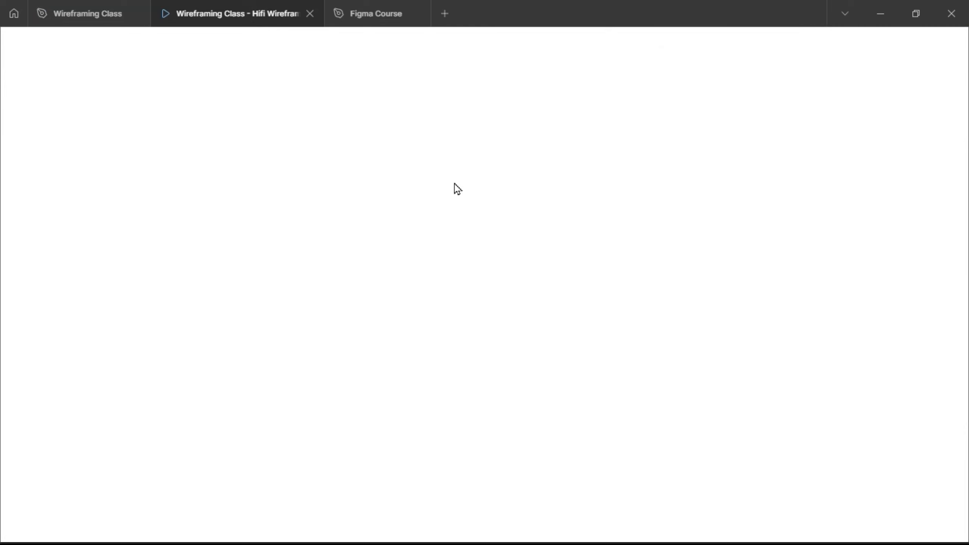
click(88, 14)
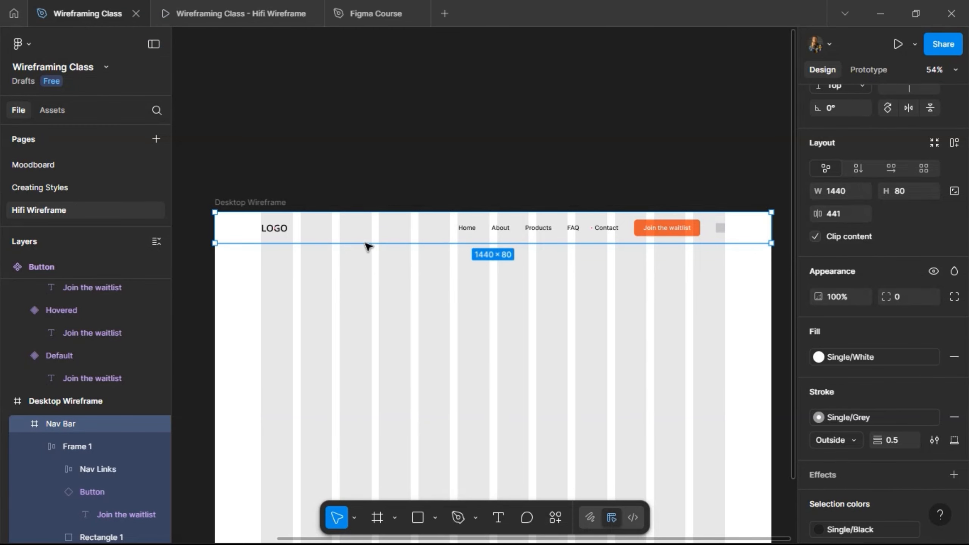
- Move the Nav Bar out onto the canvas above the Desktop Wireframe and turn it into a component
drag(394, 237, 392, 139)
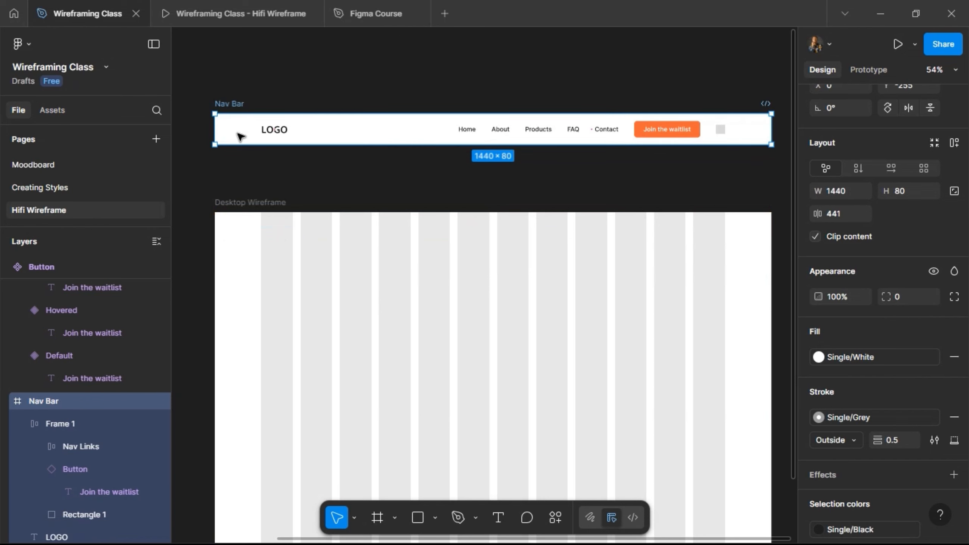
scroll(907, 160, up, 3)
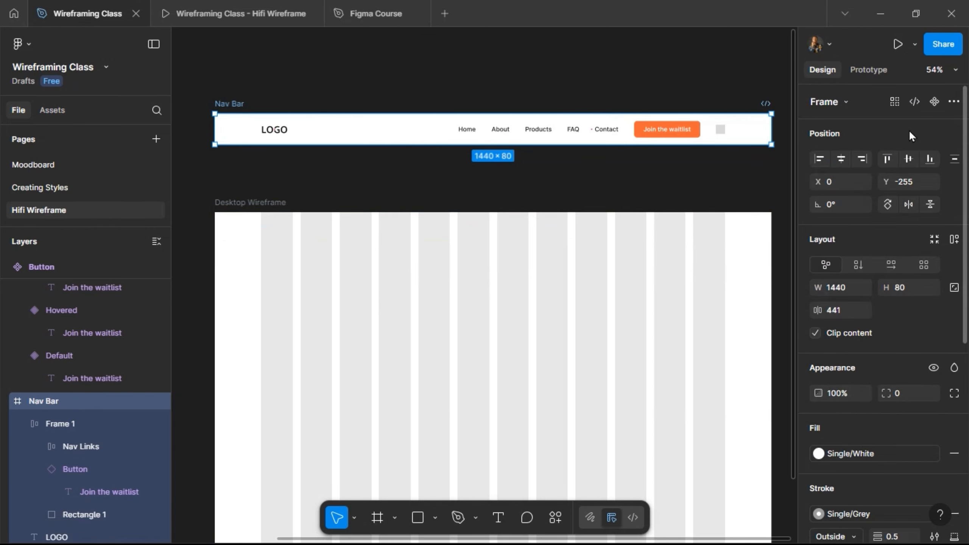
click(934, 102)
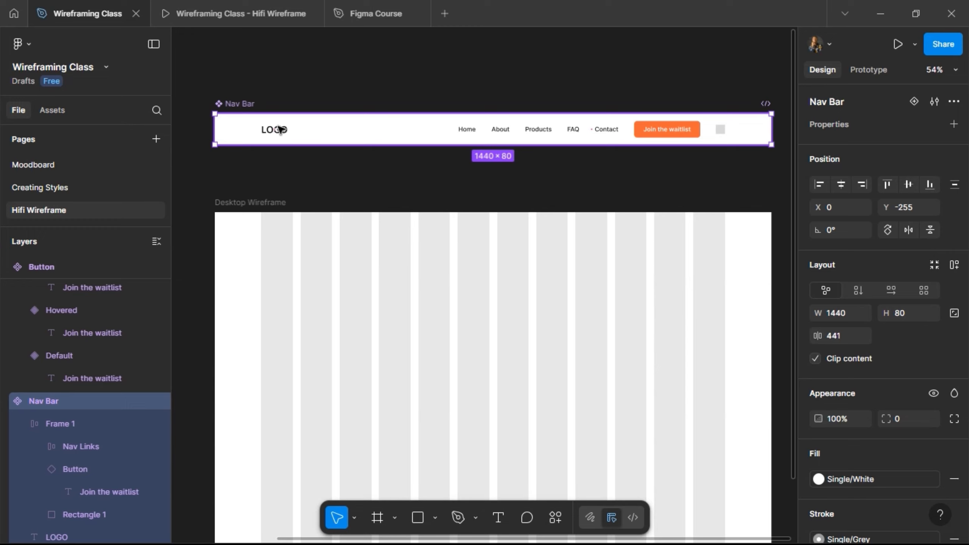
- Copy the Nav Bar component into the Desktop Wireframe as an instance and align it to the frame's top edge
right_click(269, 105)
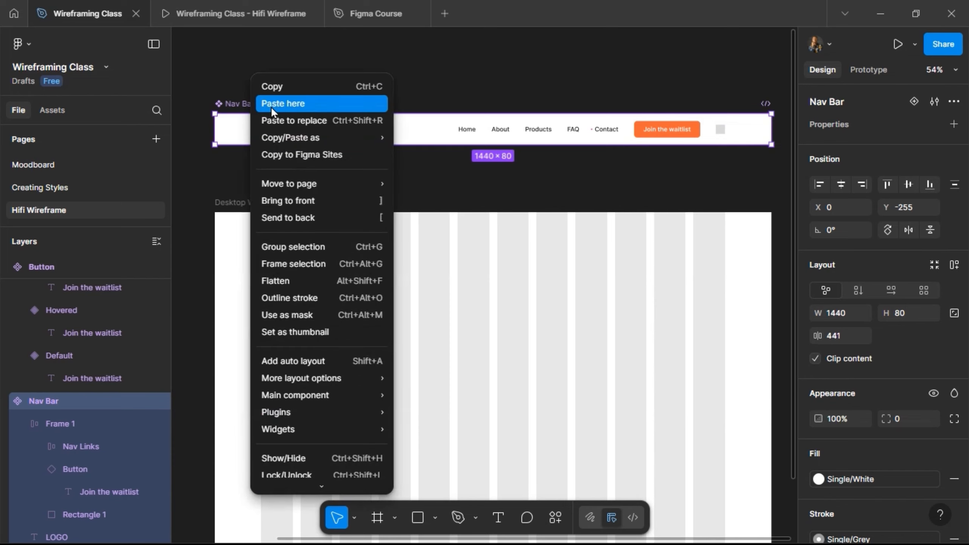
click(294, 85)
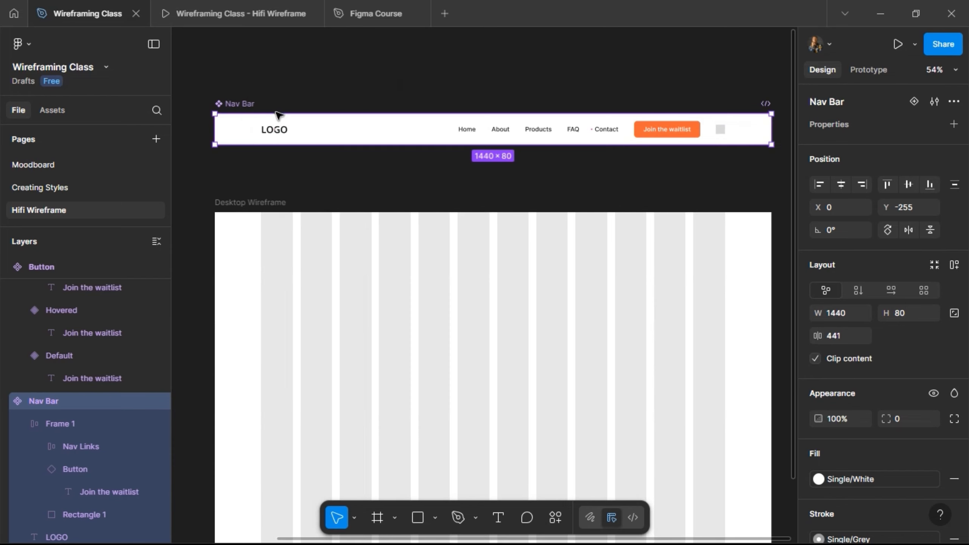
click(265, 204)
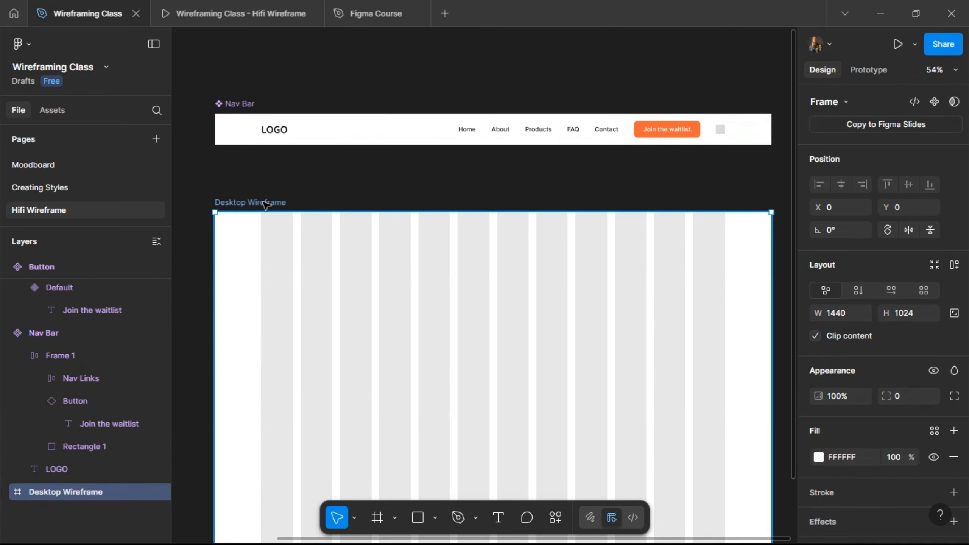
key(ctrl+v)
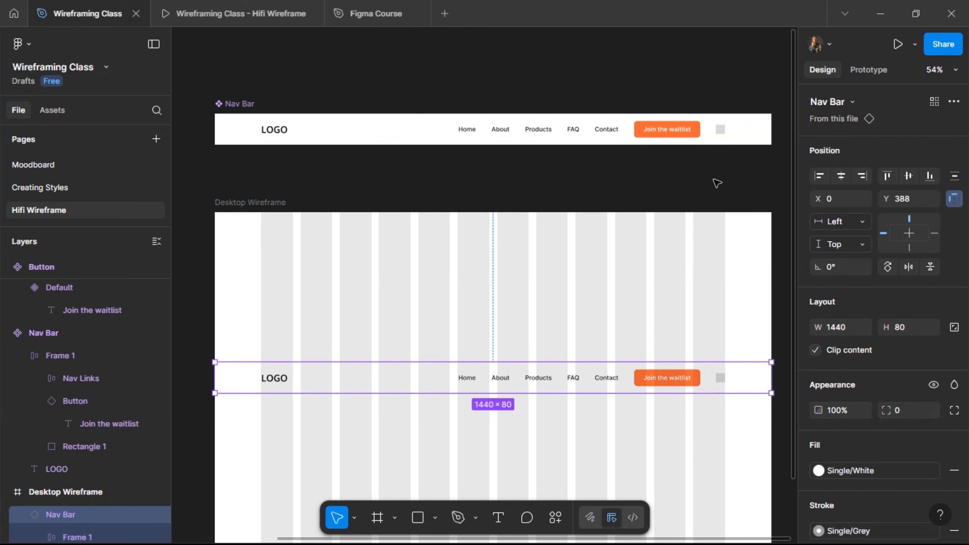
click(887, 176)
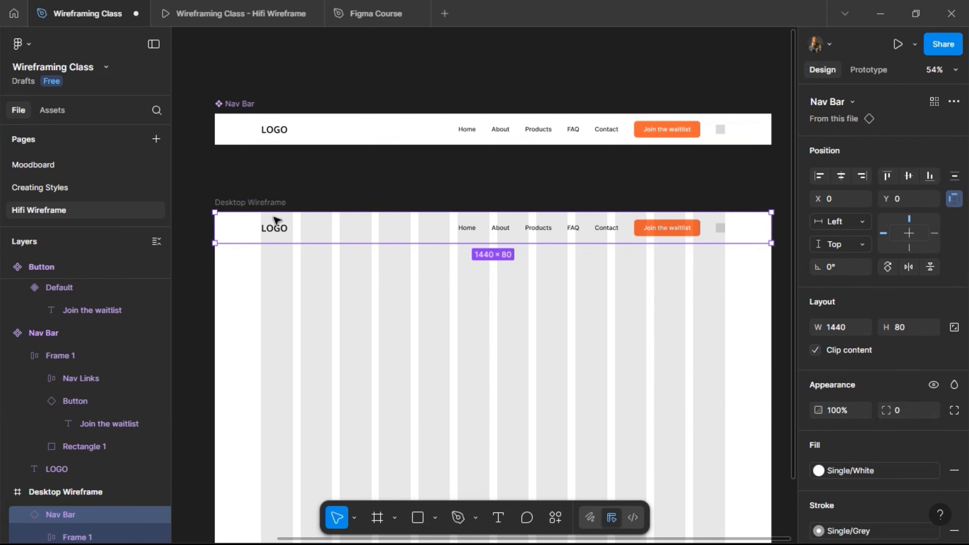
click(369, 184)
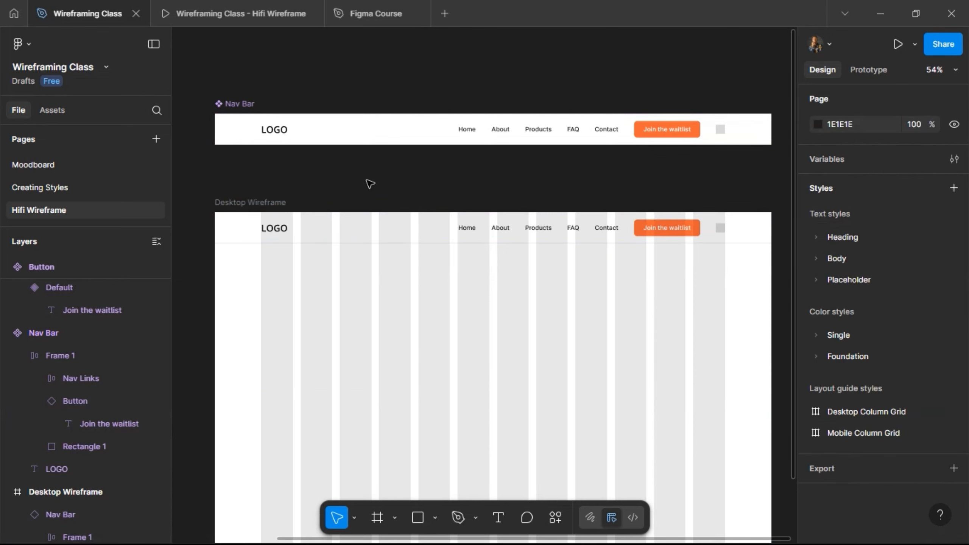
scroll(369, 184, down, 1)
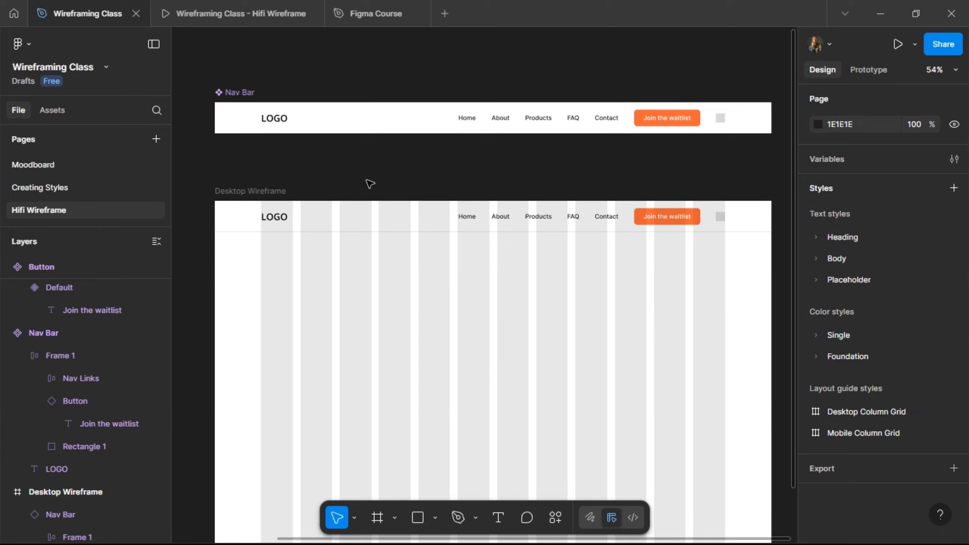